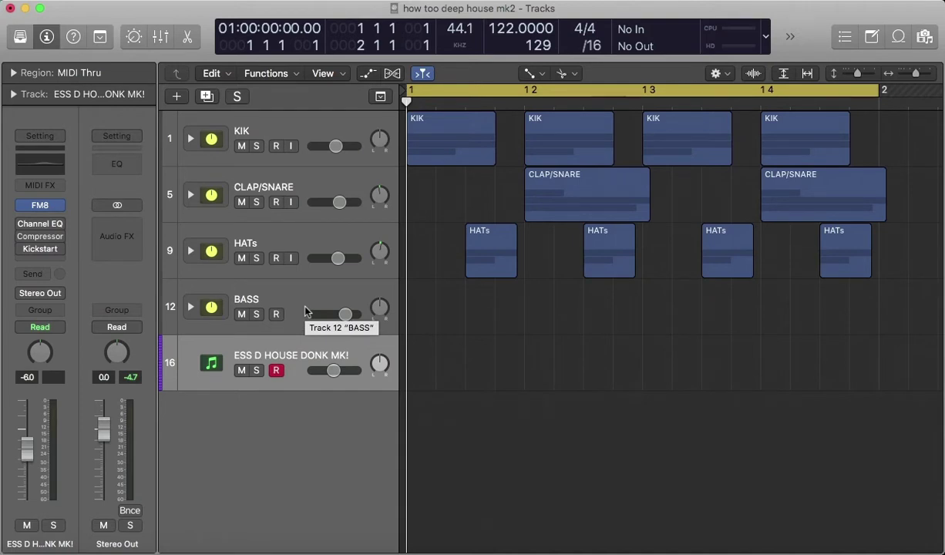
- Play the beat with the BASS stack expanded to hear its layers, then collapse it
key(space)
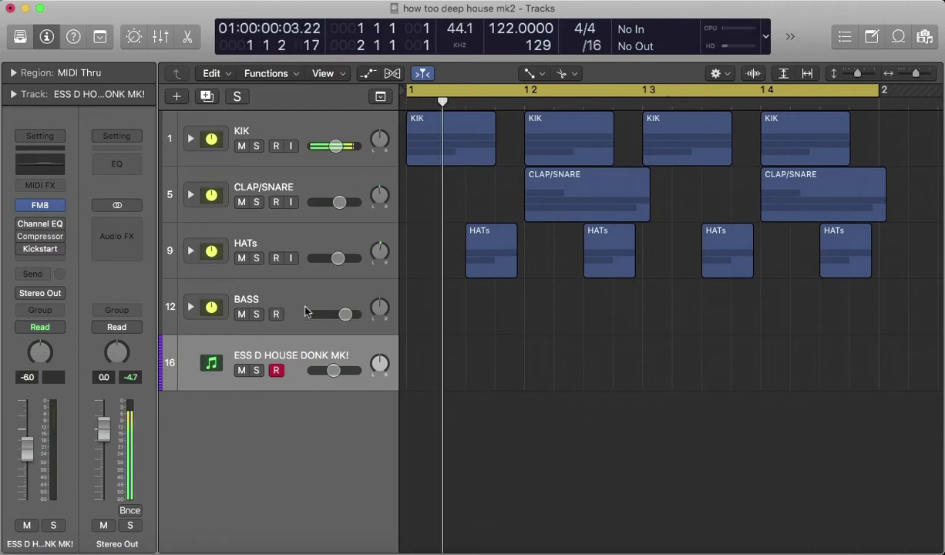
click(186, 306)
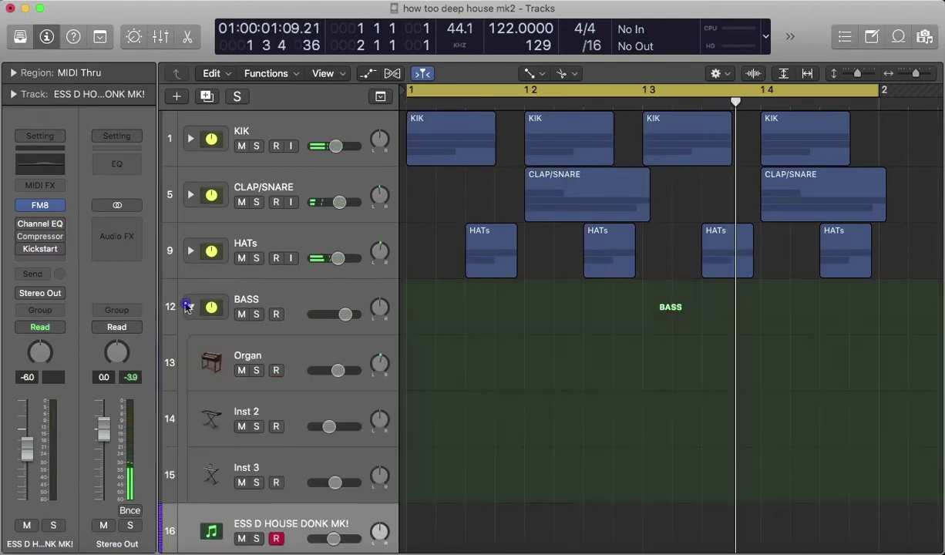
click(245, 299)
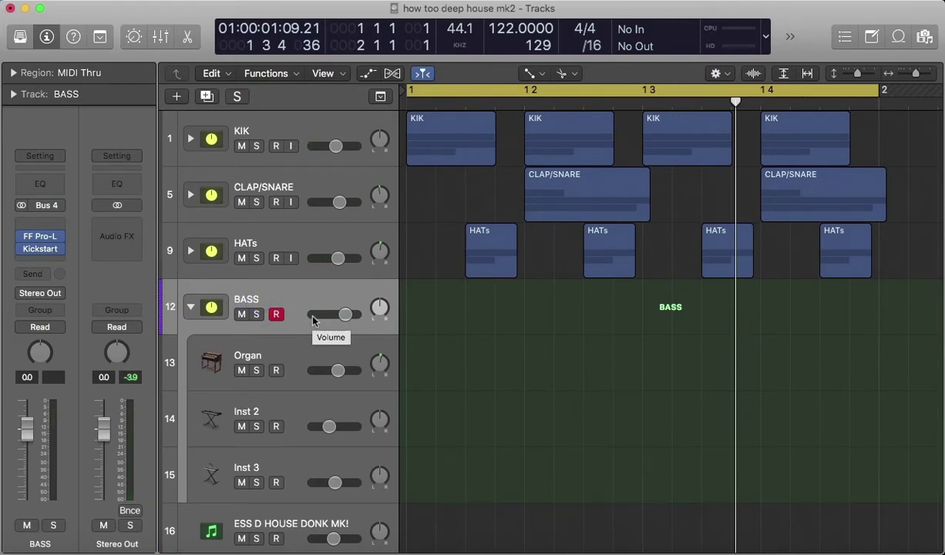
key(space)
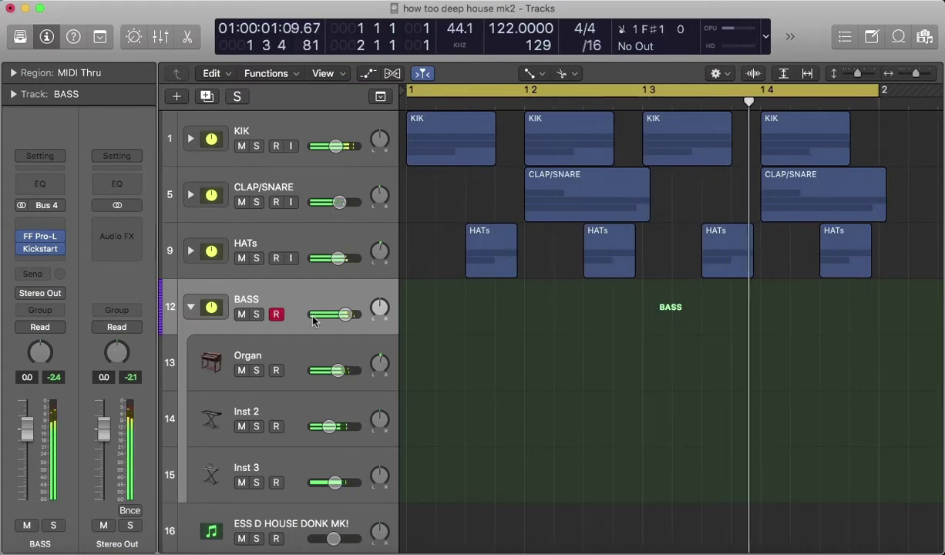
key(space)
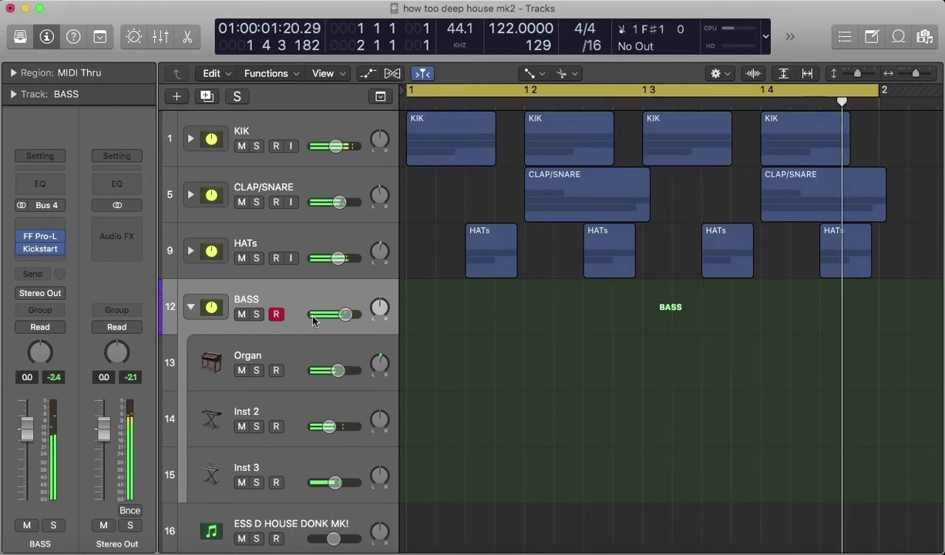
click(188, 307)
- Play the ESS D HOUSE DONK MK! track against the beat and arm BASS for recording
click(312, 367)
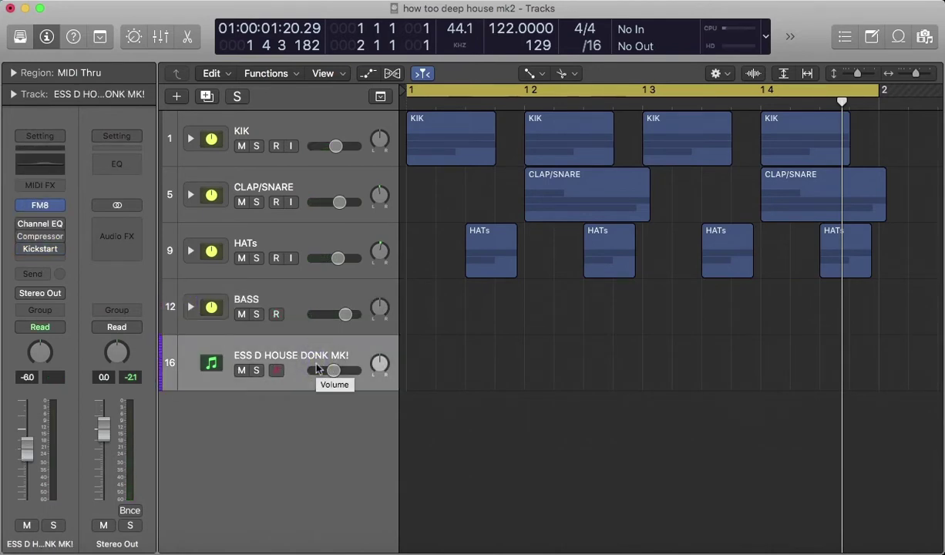
key(space)
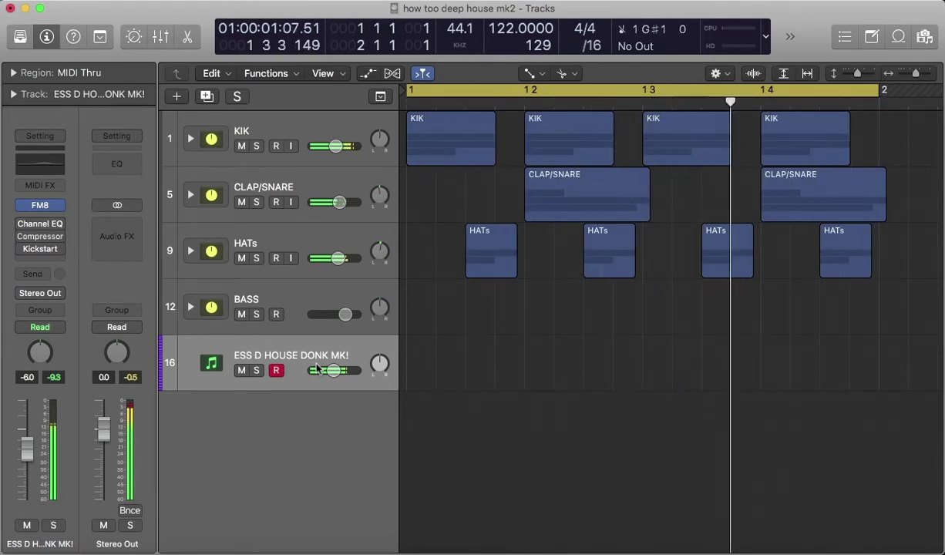
click(276, 314)
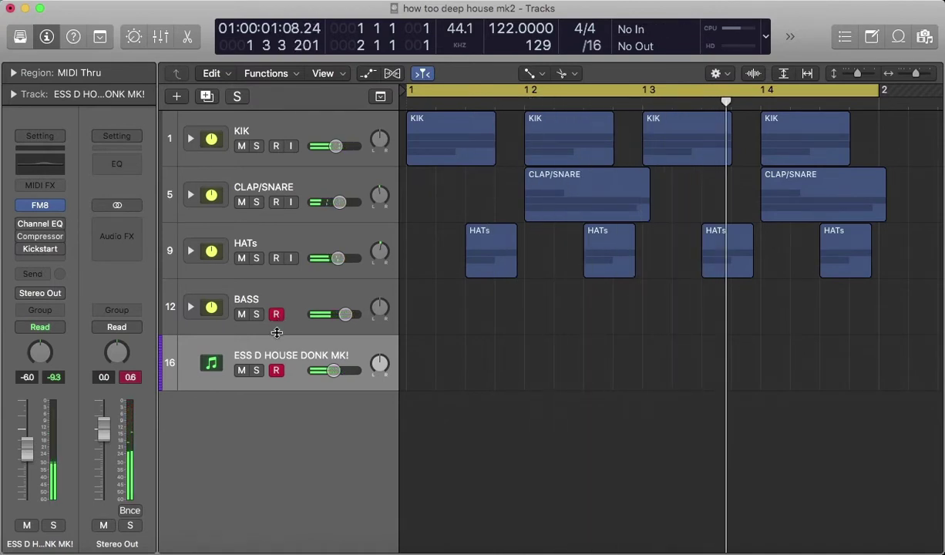
click(271, 294)
click(214, 358)
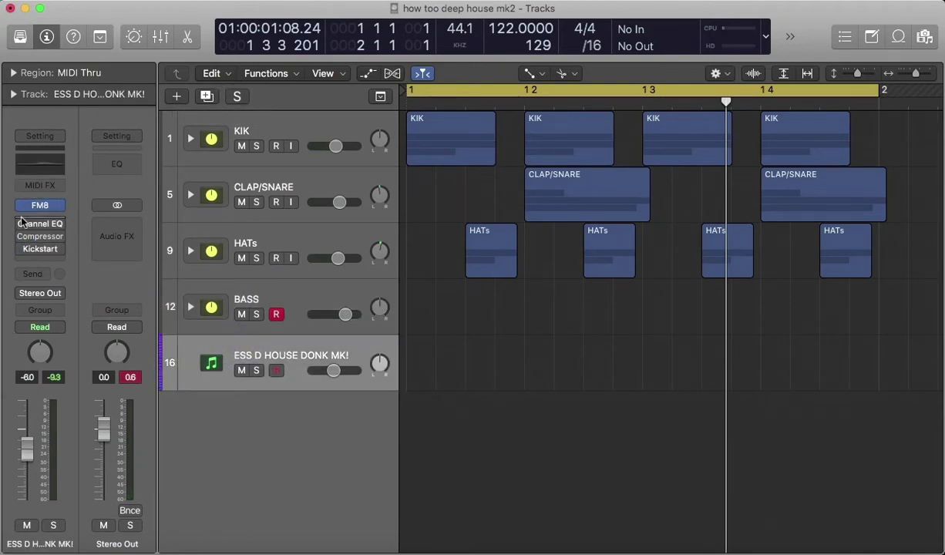
mouse_move(22, 236)
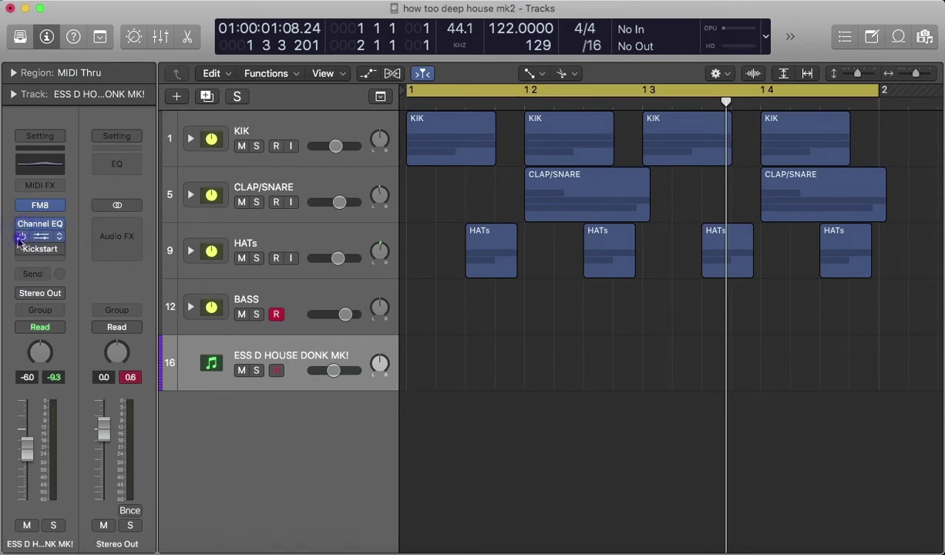
mouse_move(41, 207)
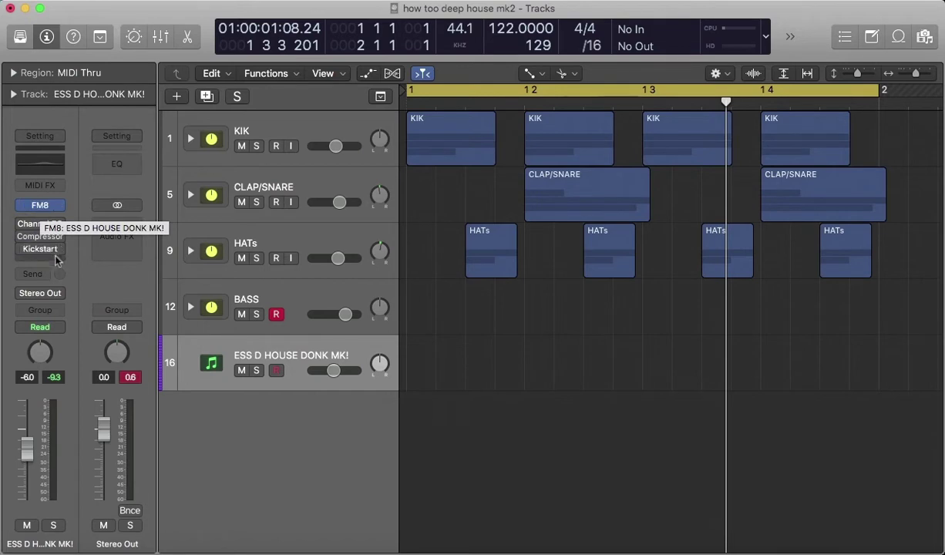
- Create one new software instrument track, Inst 5
click(279, 293)
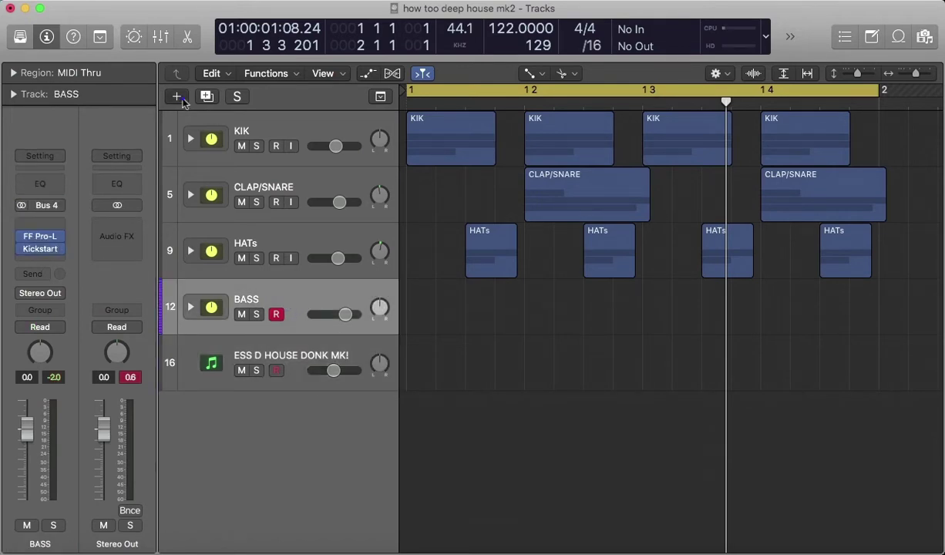
click(182, 101)
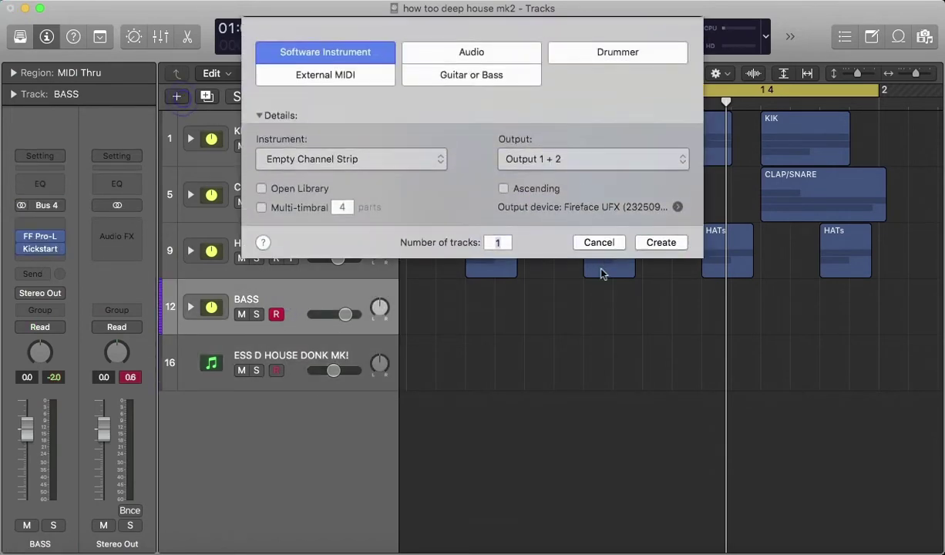
click(663, 244)
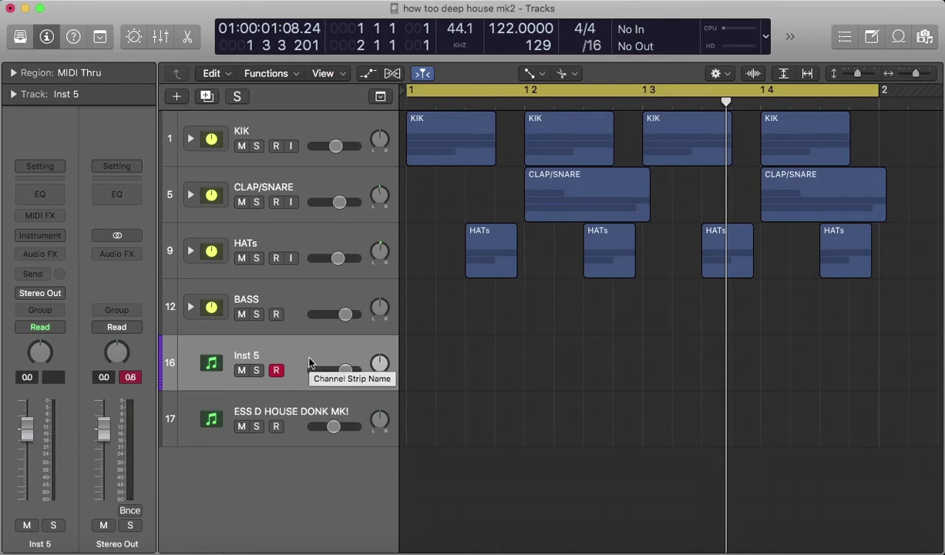
- Load the EFM1 FM synth in stereo on Inst 5
click(60, 241)
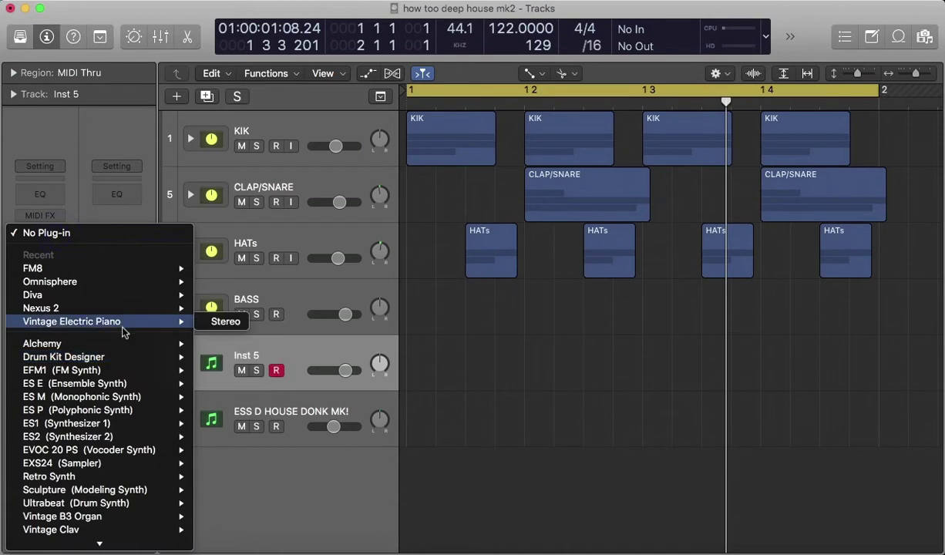
mouse_move(140, 428)
scroll(139, 429, down, 5)
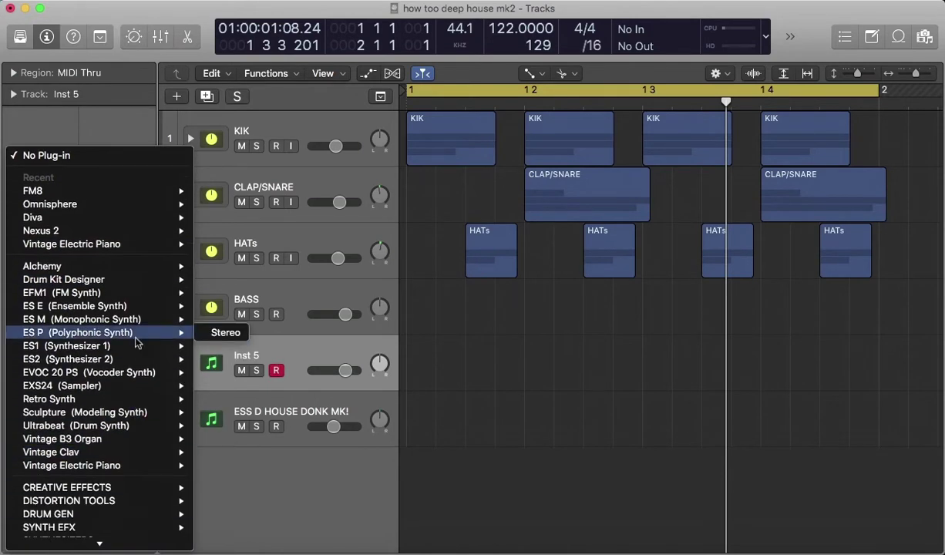
mouse_move(137, 293)
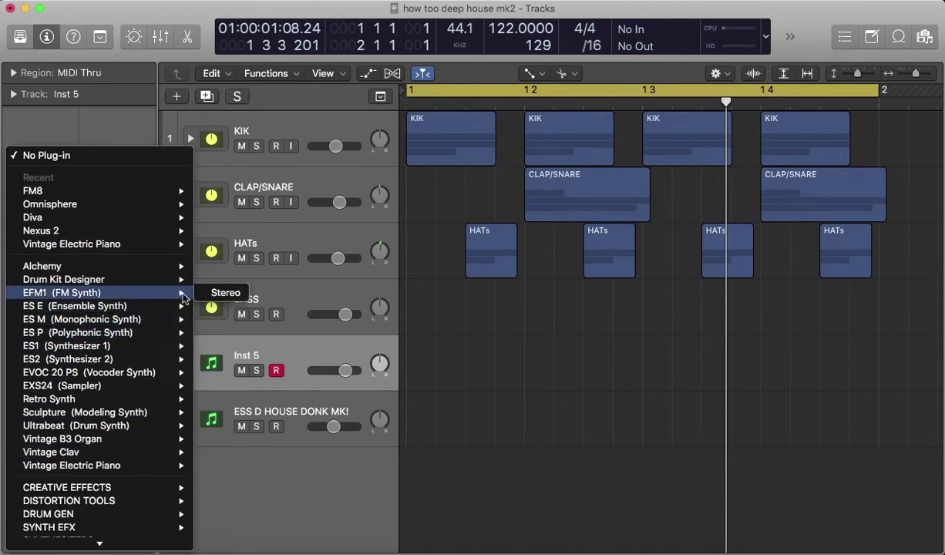
click(210, 296)
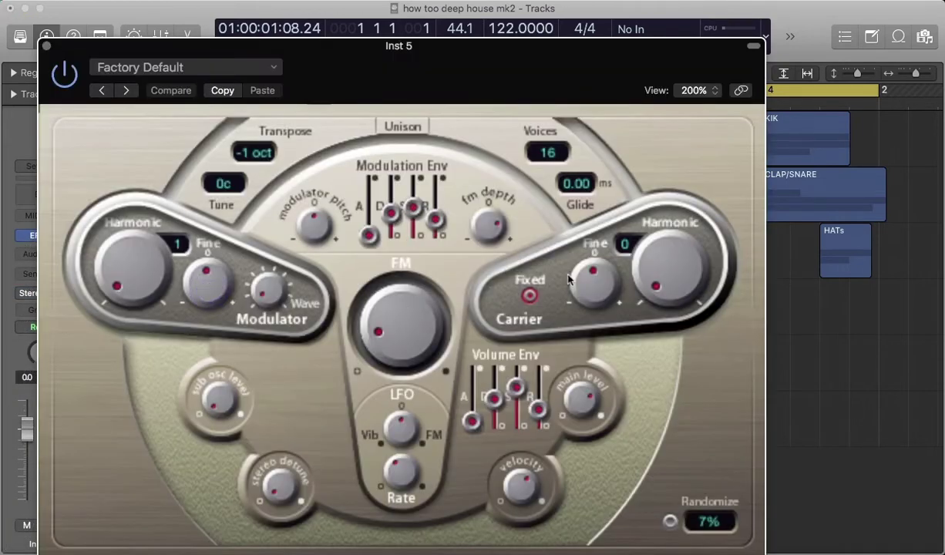
- Tweak EFM1's sub osc level, shorten the Volume Env decay slightly, and close the synth window
drag(540, 97, 583, 60)
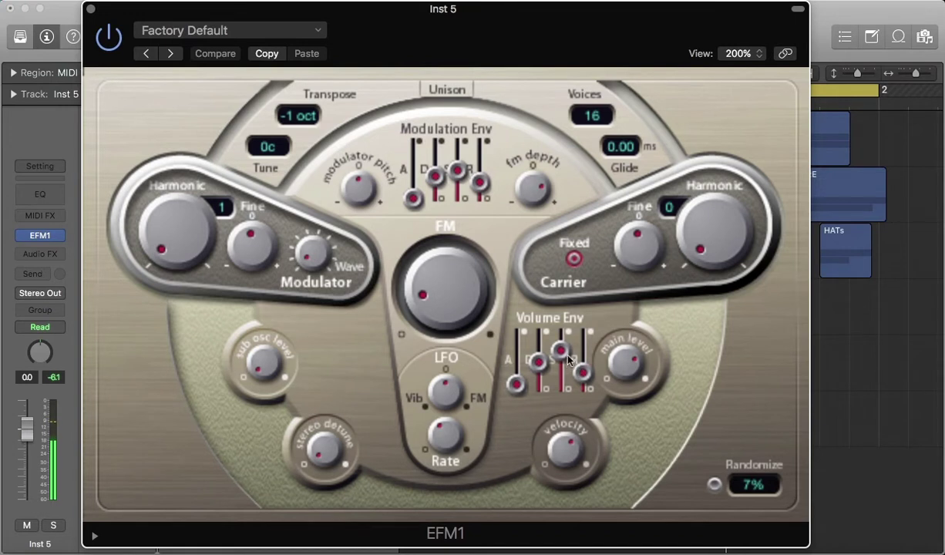
click(259, 351)
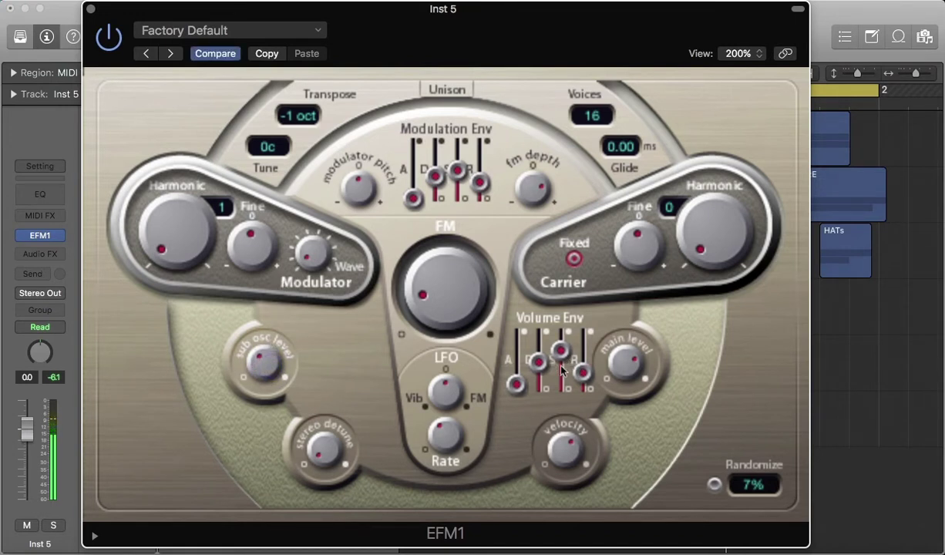
drag(537, 360, 586, 378)
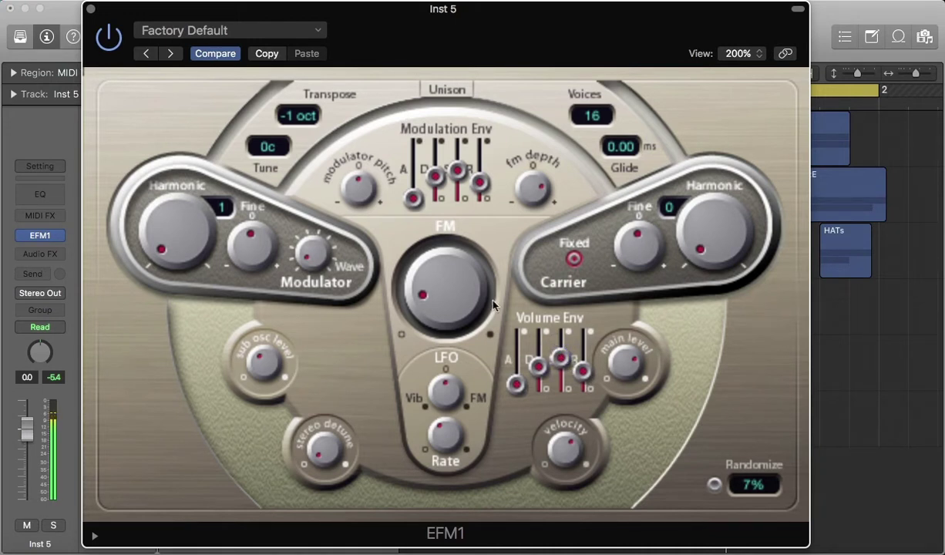
click(90, 10)
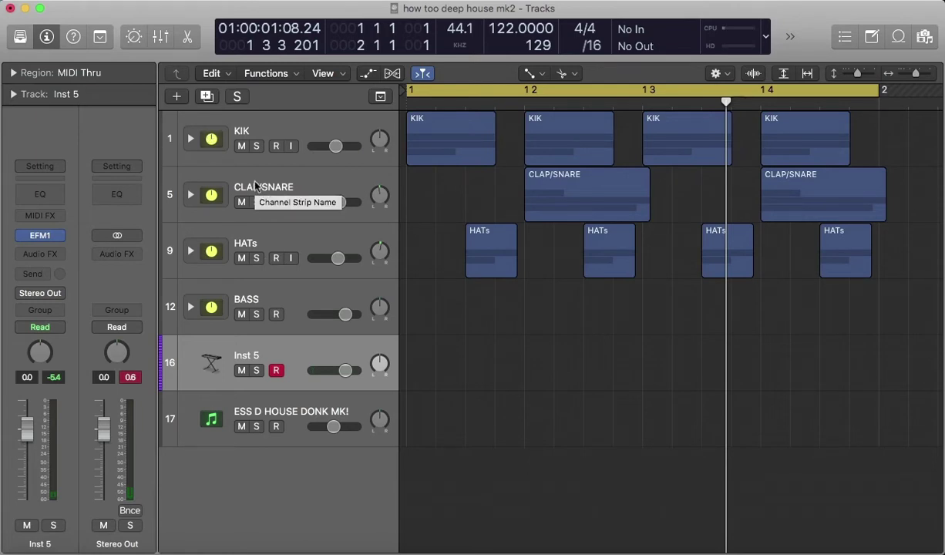
- Play the arrangement to hear the new synth, then create software instrument track Inst 6
key(space)
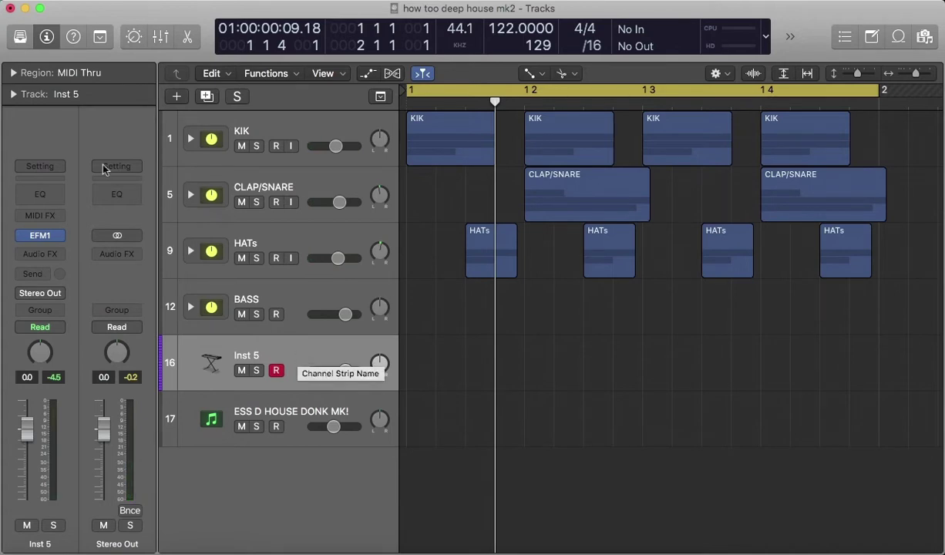
click(176, 96)
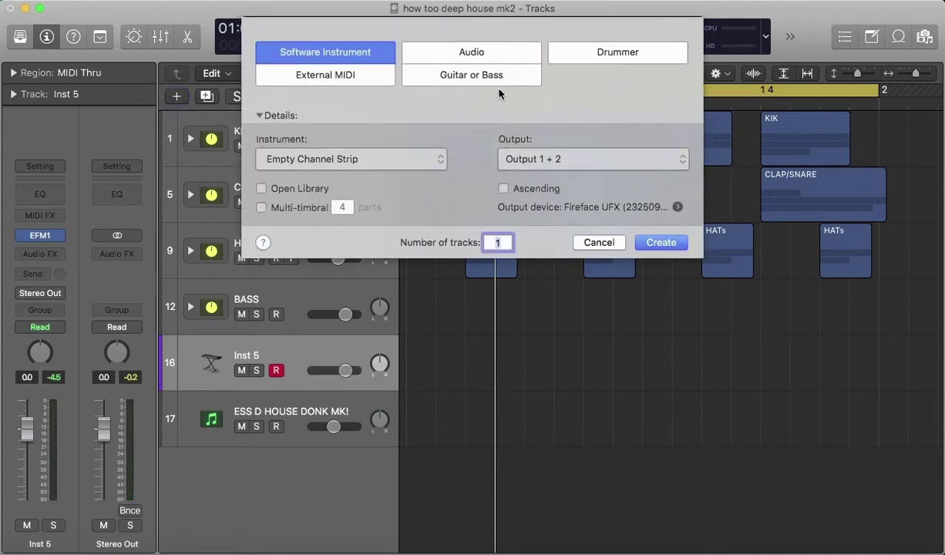
click(662, 236)
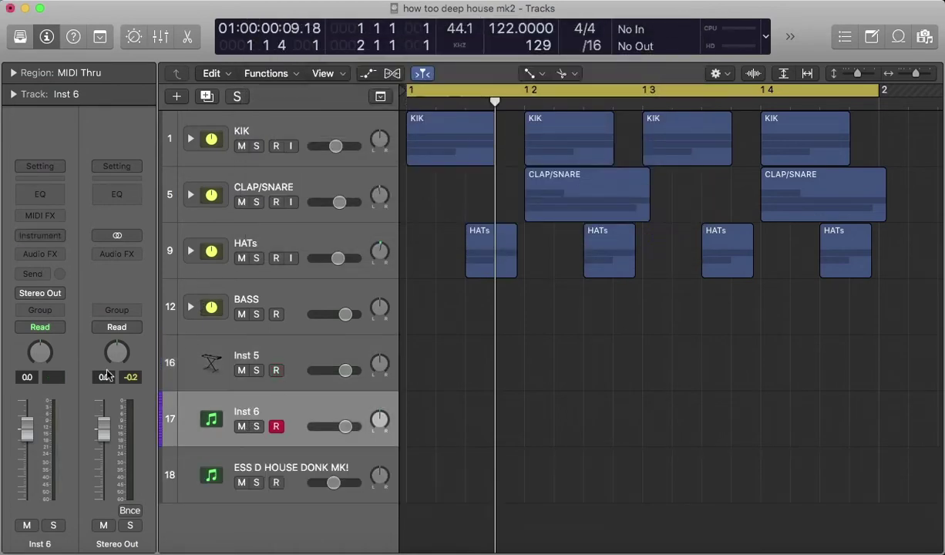
- Load the Vintage B3 Organ in stereo on Inst 6
click(48, 236)
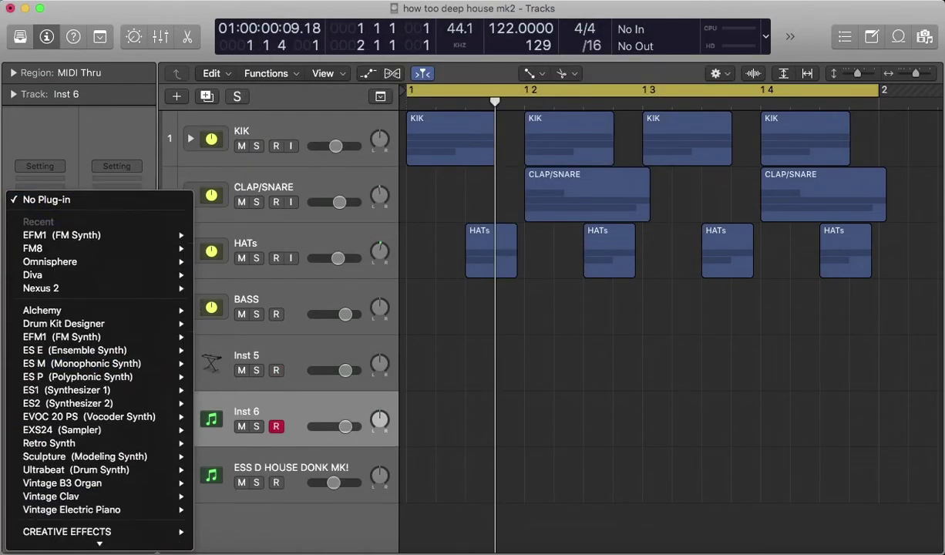
mouse_move(131, 350)
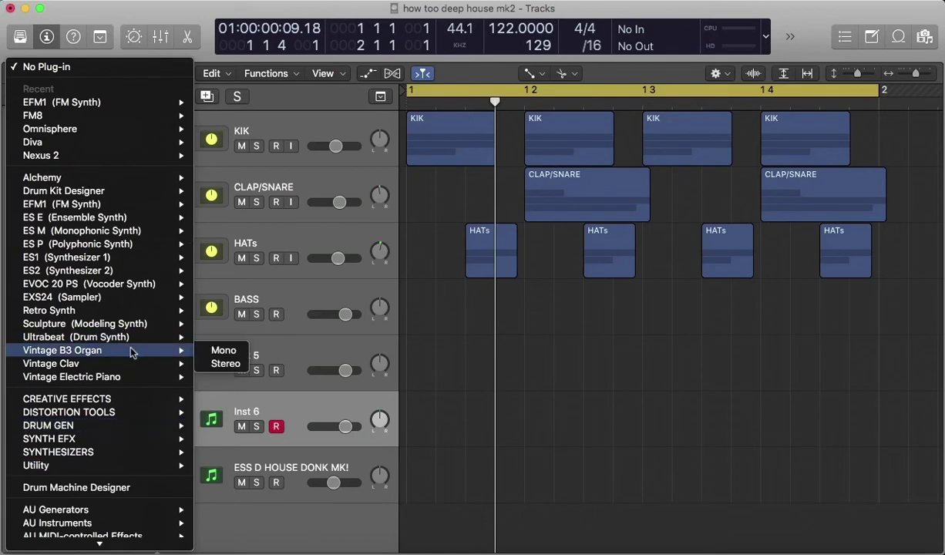
click(225, 364)
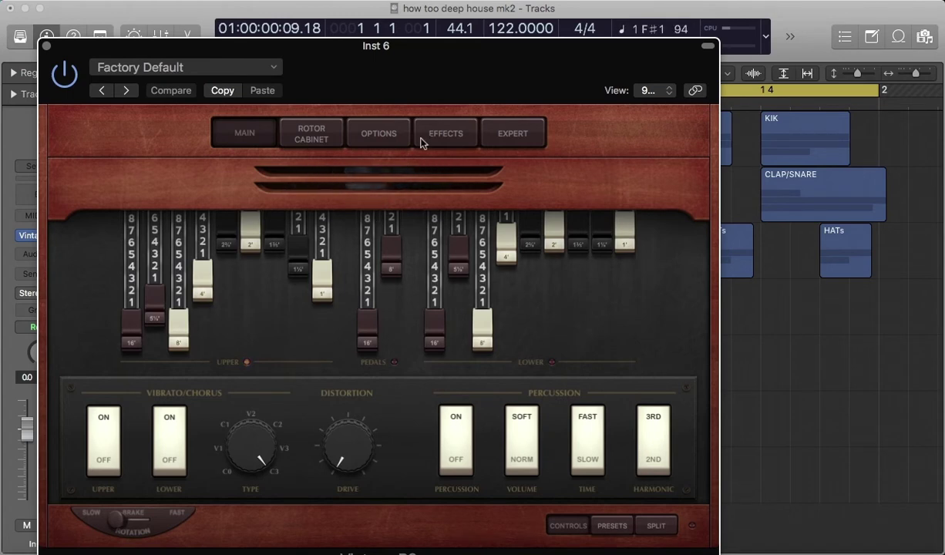
- Load the Bebop Organ preset in the Vintage B3
drag(422, 69, 536, 40)
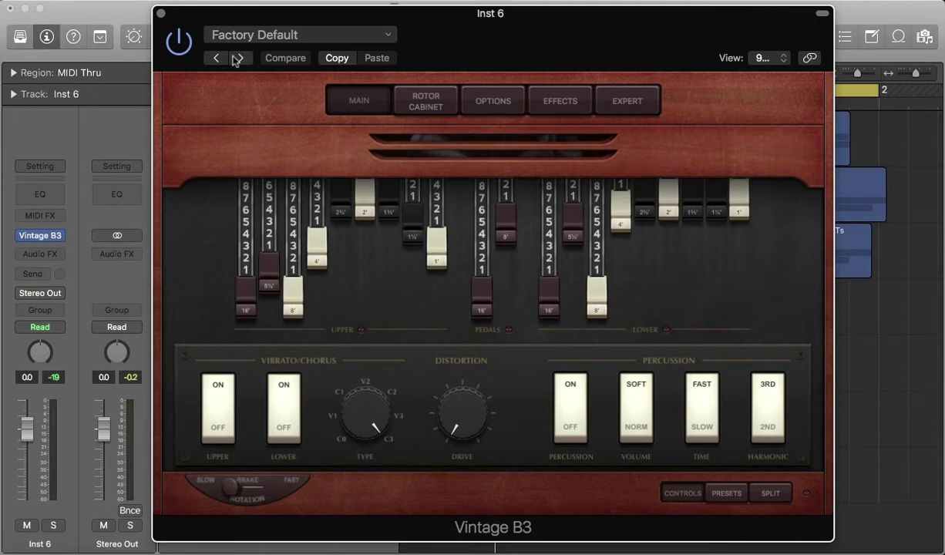
click(266, 38)
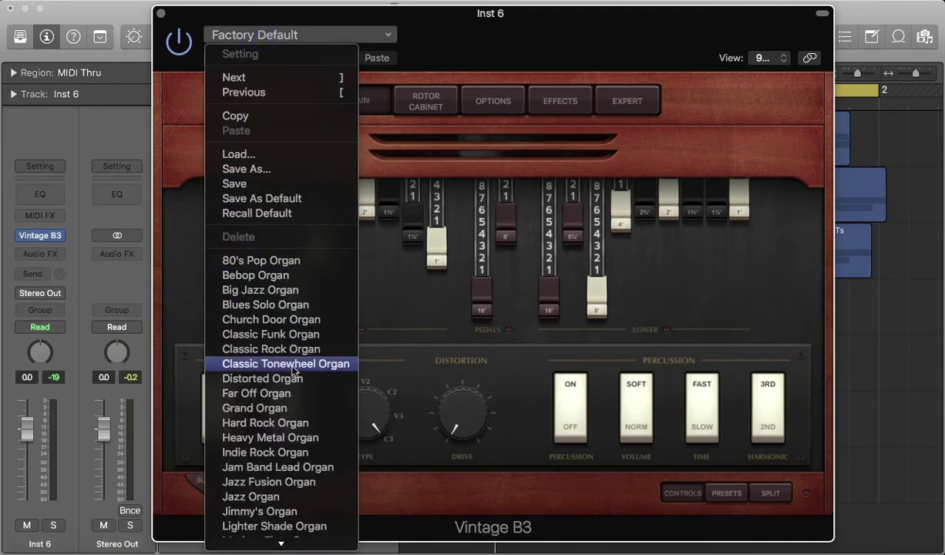
click(319, 276)
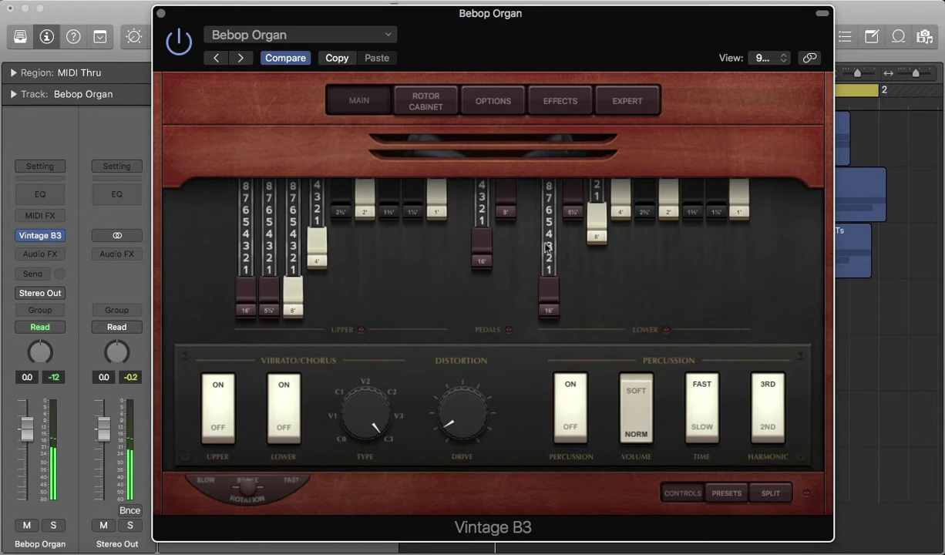
- Push in the lower 8' drawbar, lower the upper 4' drawbar to 2, and pan to +8
drag(600, 243, 597, 202)
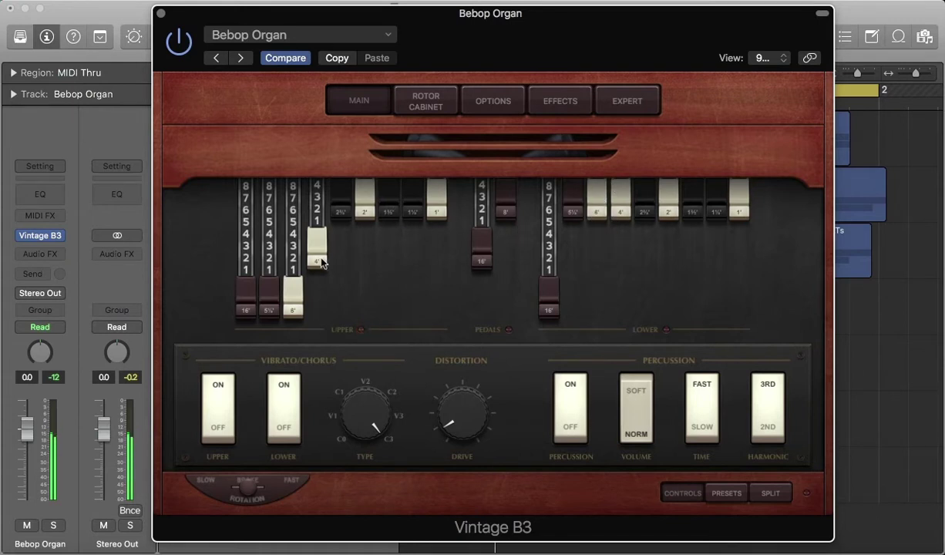
mouse_move(318, 262)
mouse_down()
mouse_move(316, 205)
mouse_move(317, 261)
mouse_up()
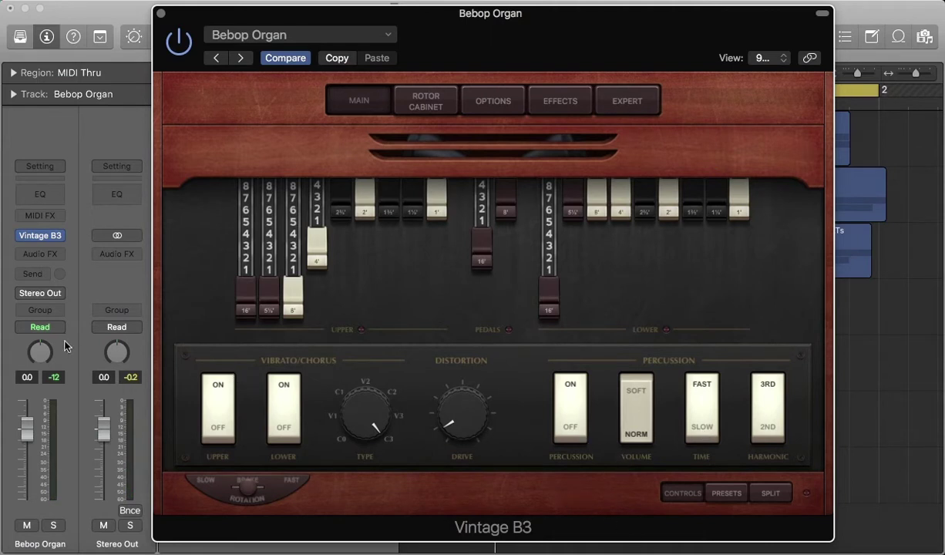
mouse_move(461, 404)
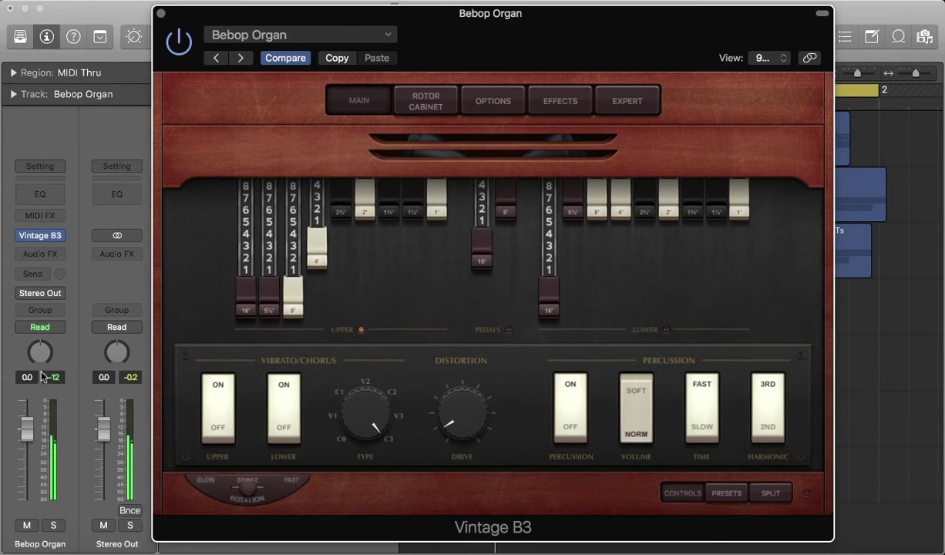
drag(40, 352, 40, 342)
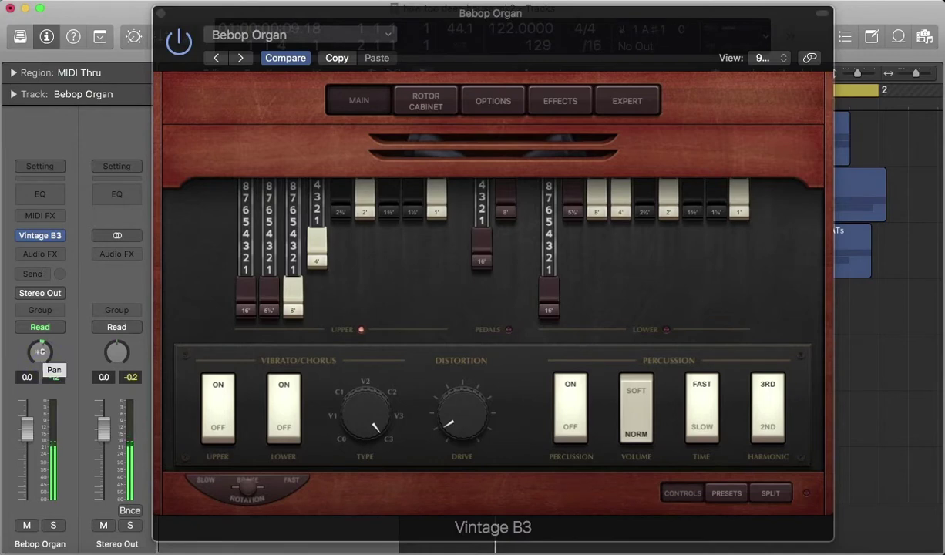
- Switch the Vintage B3 window to its Rotor Cabinet page
click(412, 108)
click(422, 111)
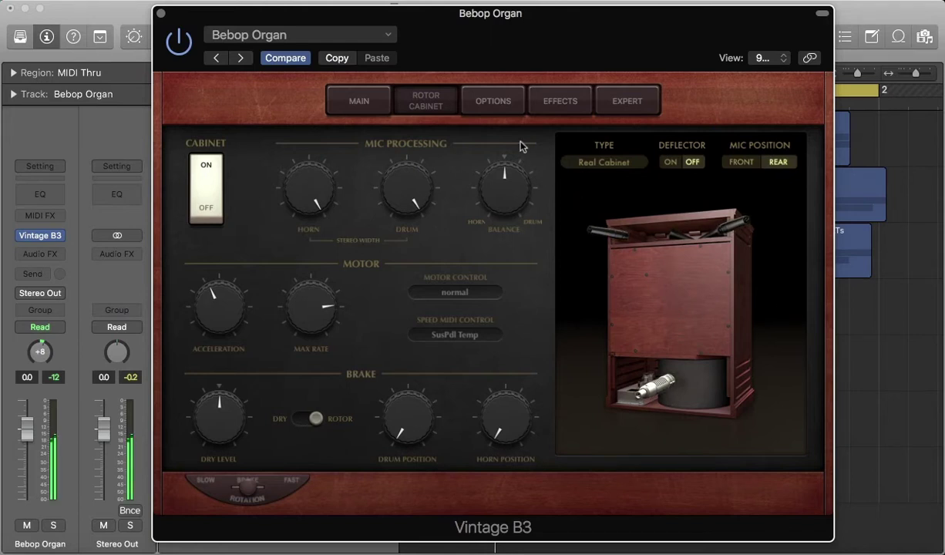
- On the Options page, set the Click Key On amount down to 1.0
click(467, 97)
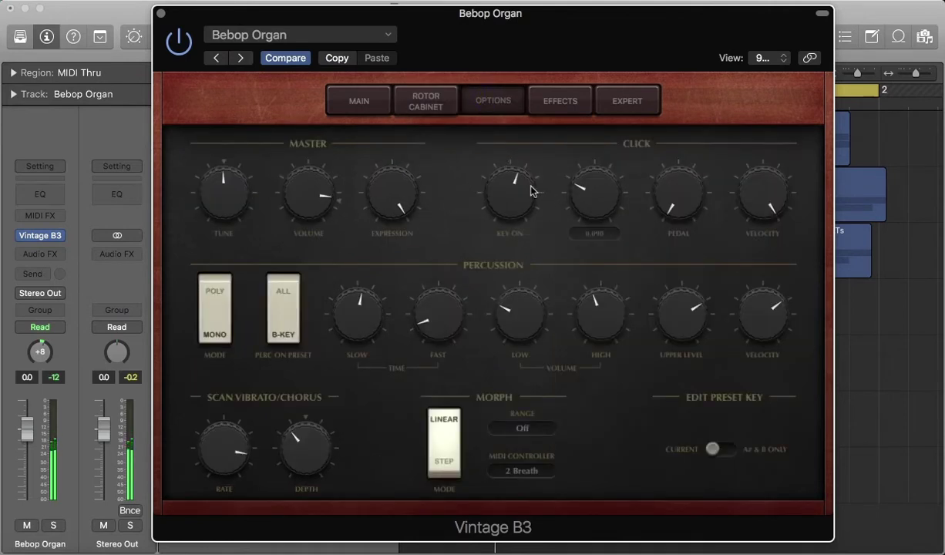
mouse_move(515, 199)
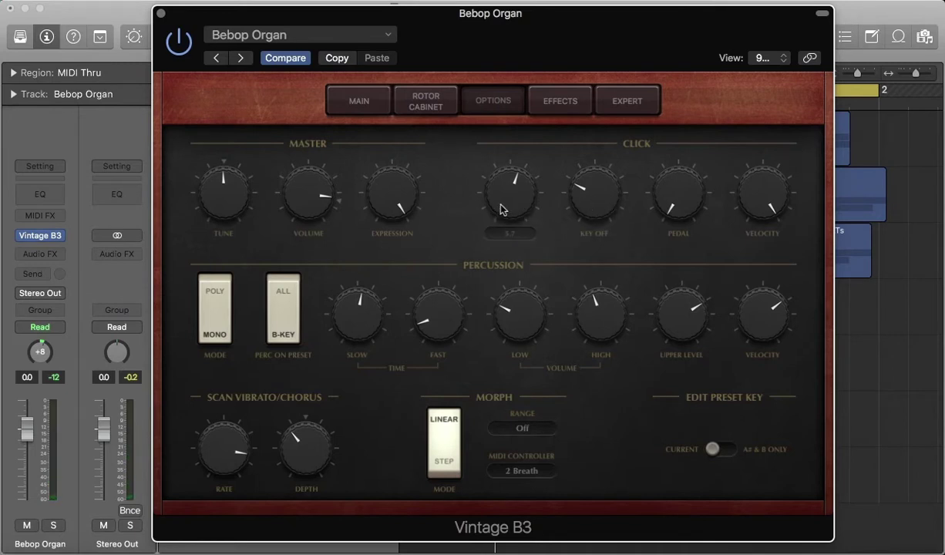
drag(519, 219, 509, 236)
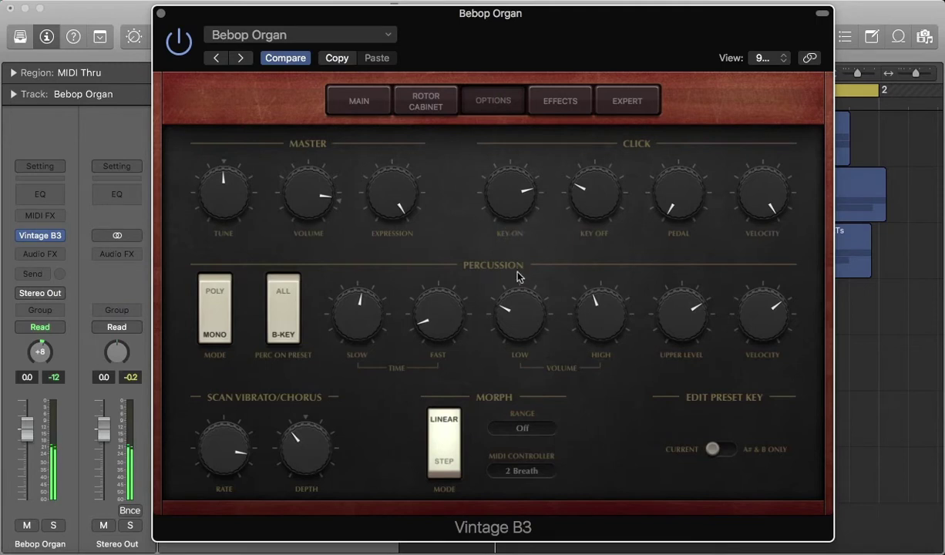
mouse_move(496, 331)
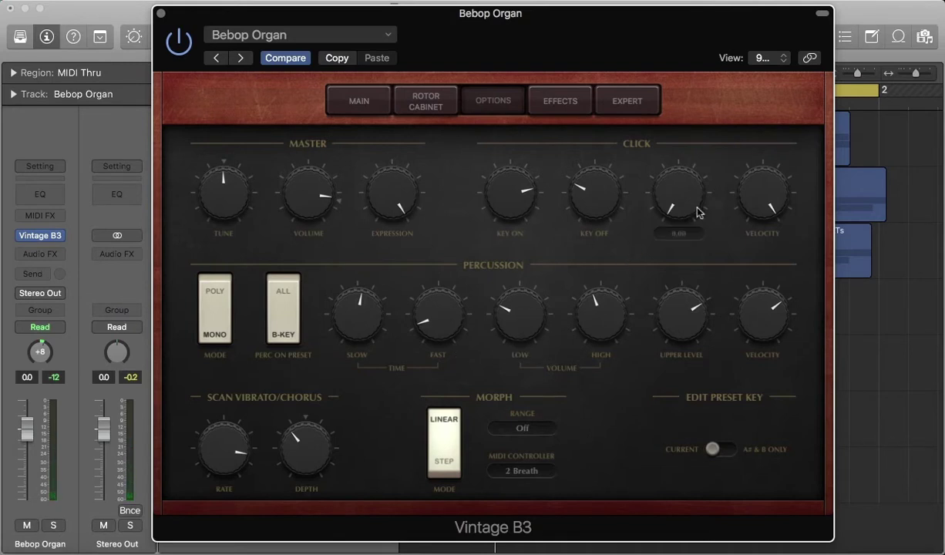
drag(498, 200, 492, 317)
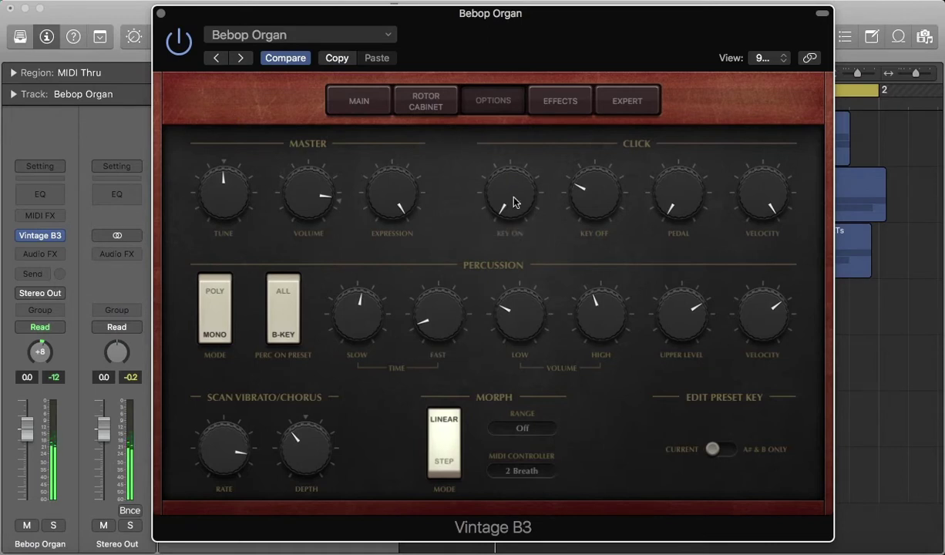
drag(512, 204, 544, 42)
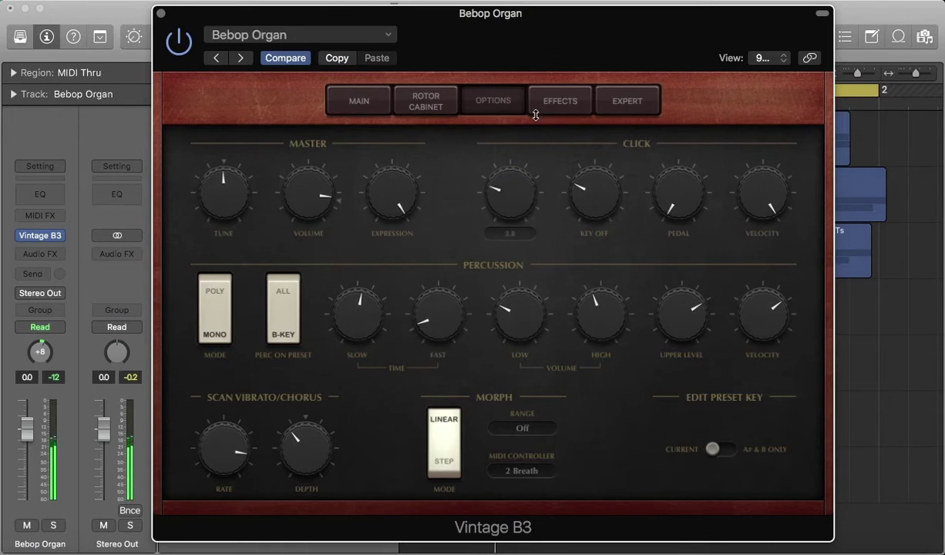
drag(532, 111, 531, 133)
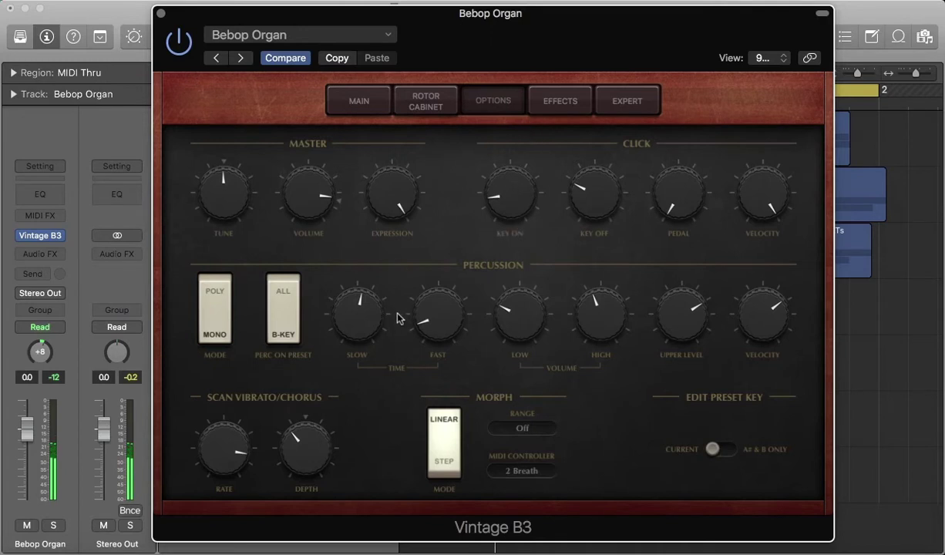
- Set percussion Slow decay to 500 ms, Fast to 300 ms, and Low volume to 0.968
mouse_move(461, 308)
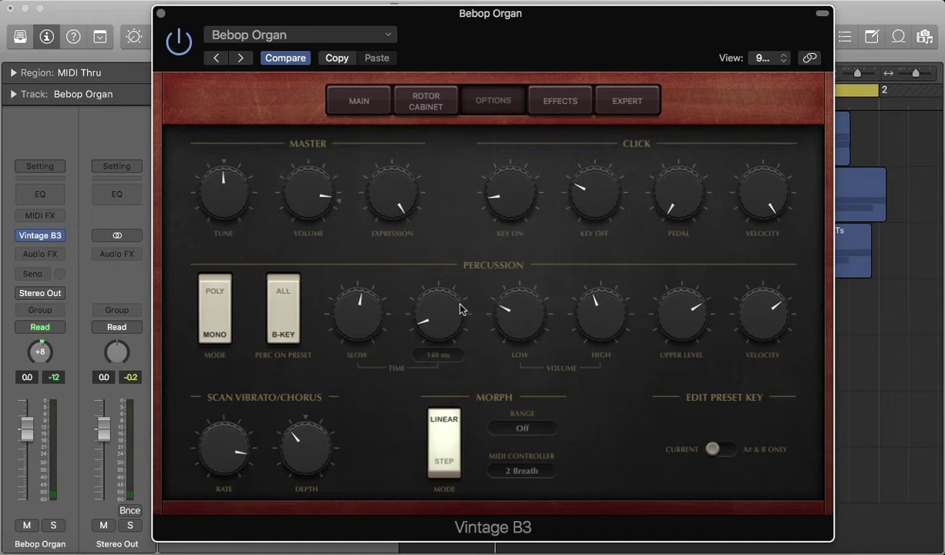
mouse_move(370, 311)
drag(367, 317, 344, 418)
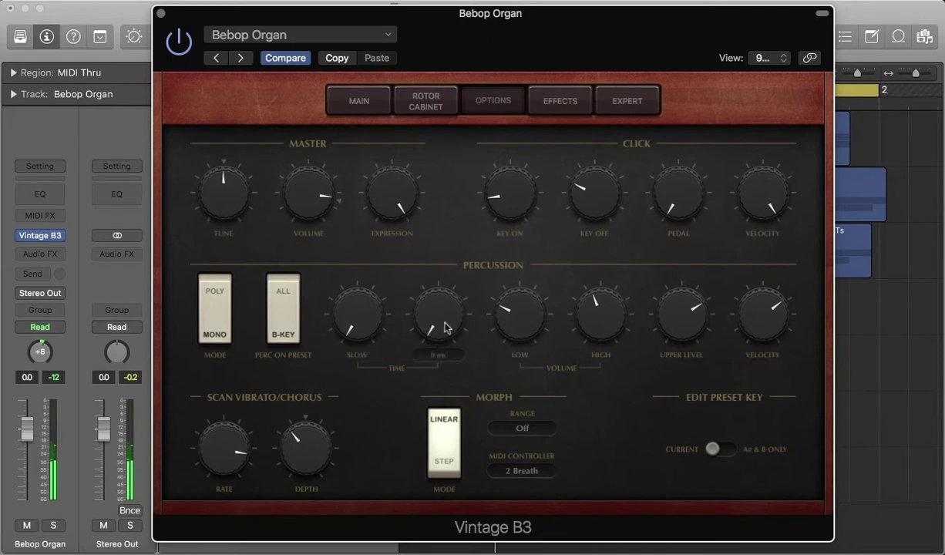
drag(437, 327, 437, 281)
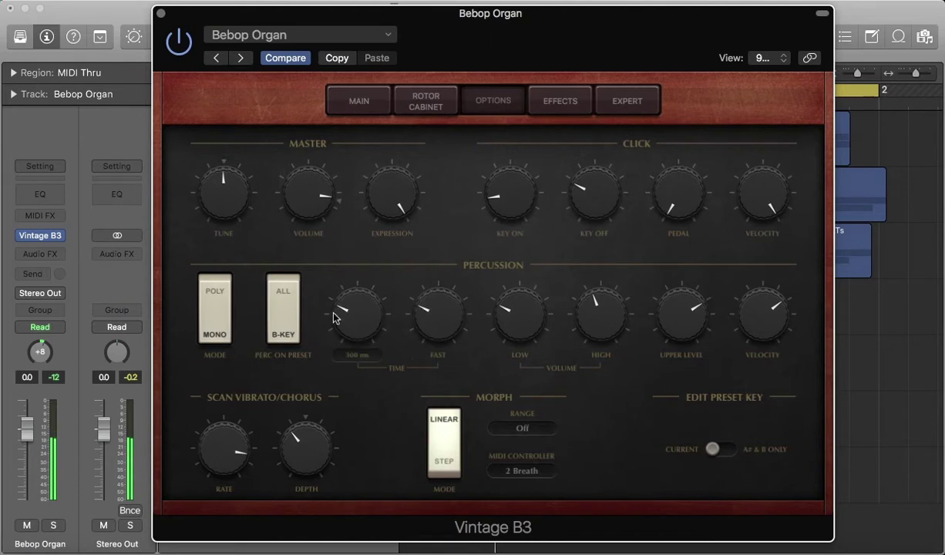
drag(340, 310, 344, 289)
mouse_move(429, 320)
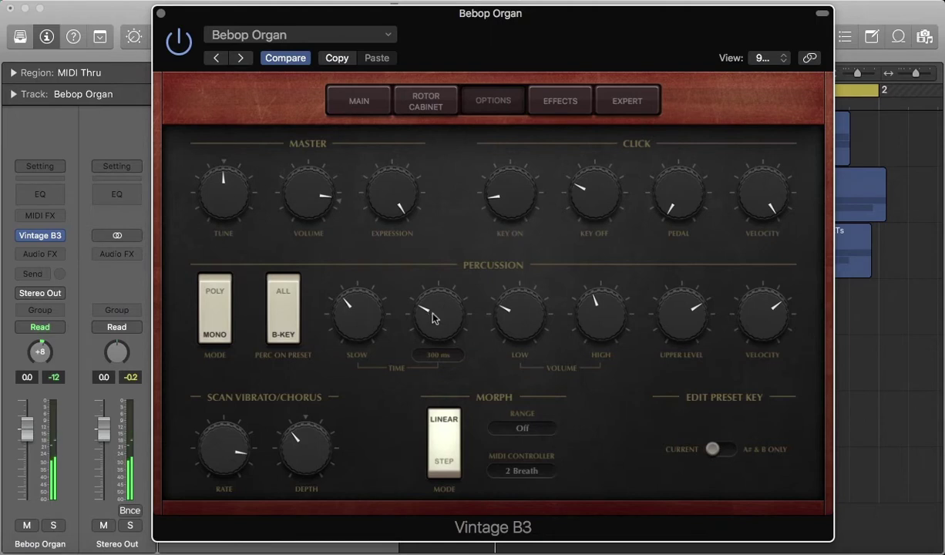
click(432, 315)
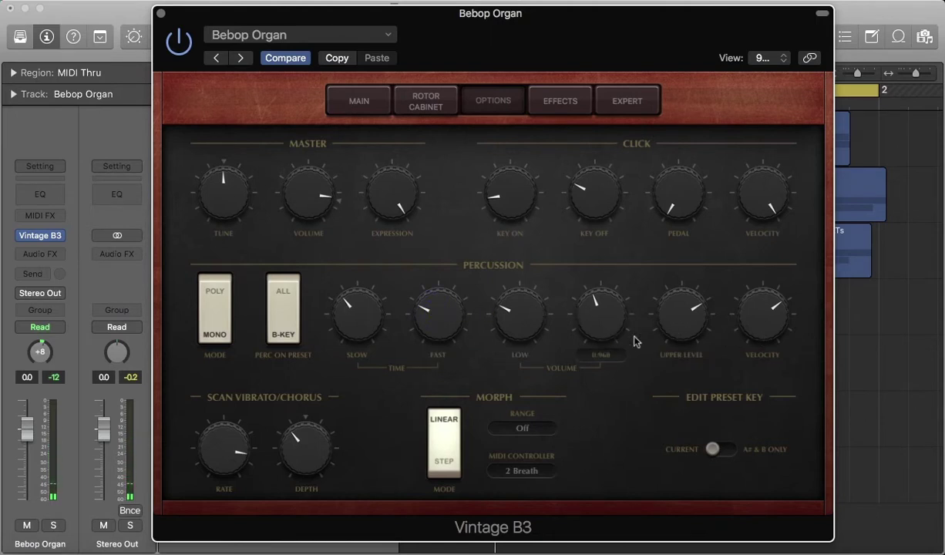
click(524, 310)
drag(523, 310, 531, 287)
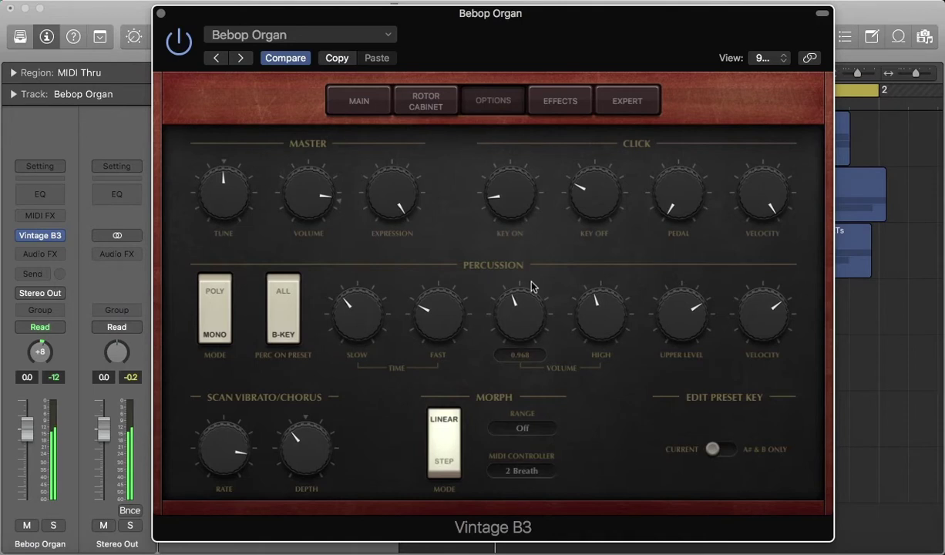
- Boost the Vintage B3 Equalizer LOW band to +6 dB, then review the Expert page's bass filter
click(560, 109)
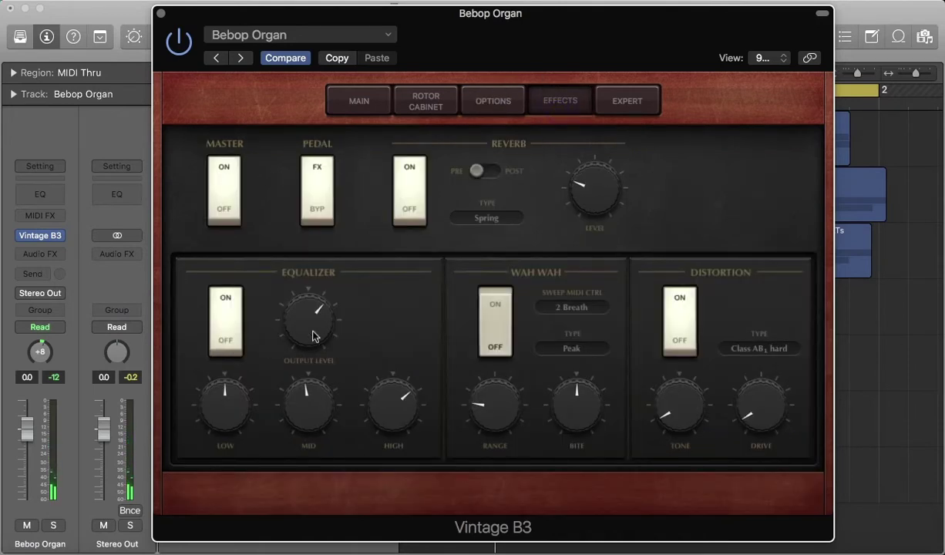
drag(231, 401, 235, 385)
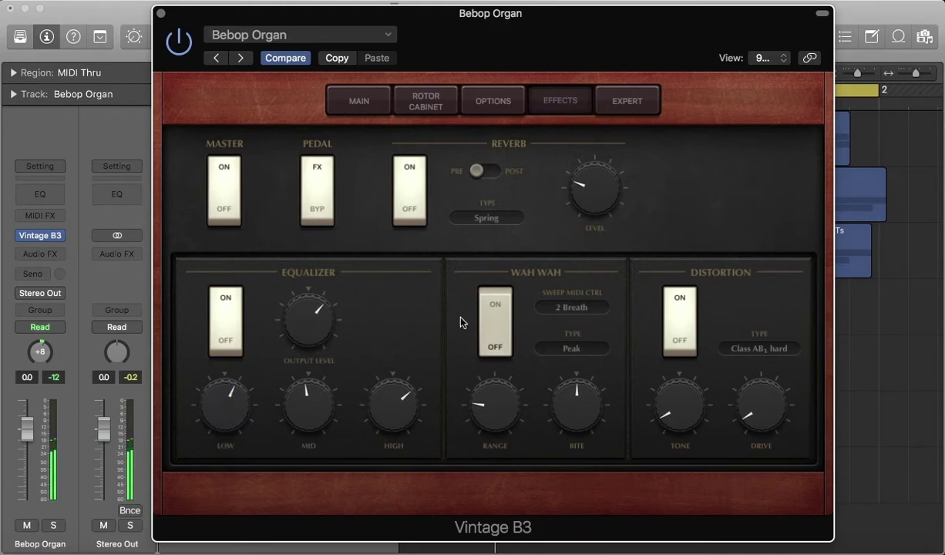
mouse_move(746, 414)
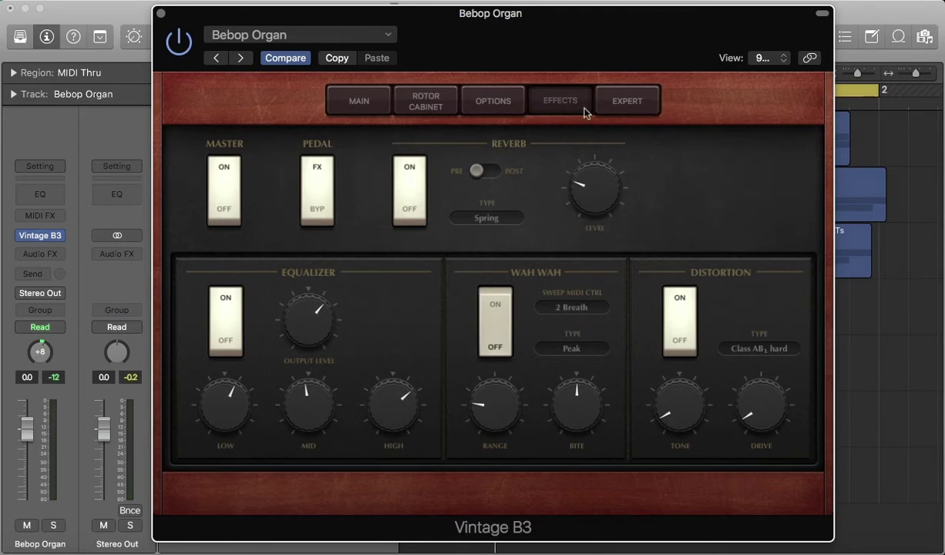
click(612, 101)
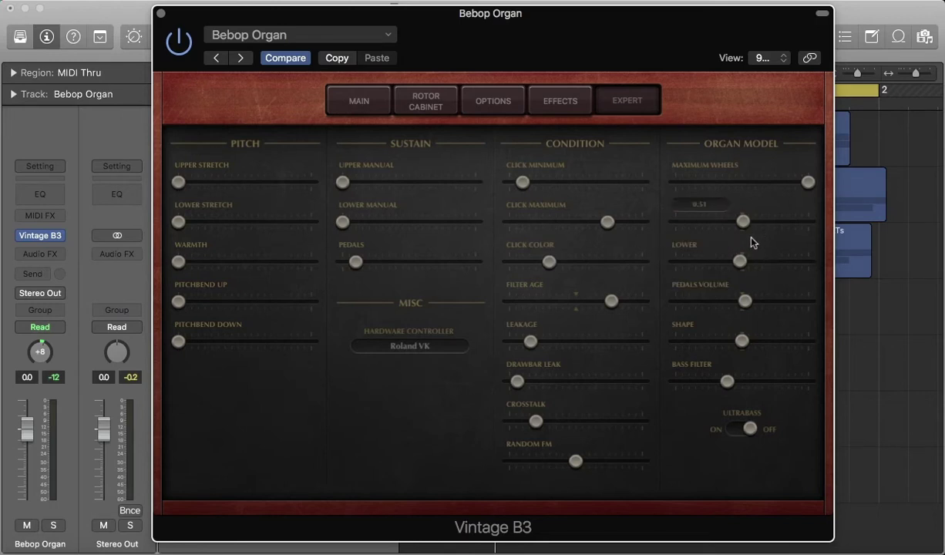
mouse_move(738, 264)
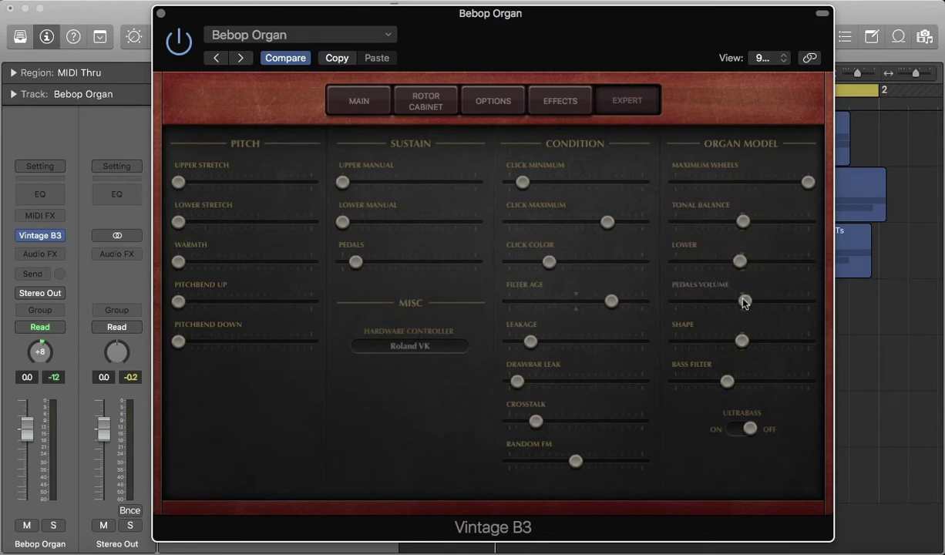
mouse_move(766, 347)
mouse_move(725, 386)
mouse_down()
mouse_move(751, 384)
mouse_move(671, 384)
mouse_move(722, 382)
mouse_up()
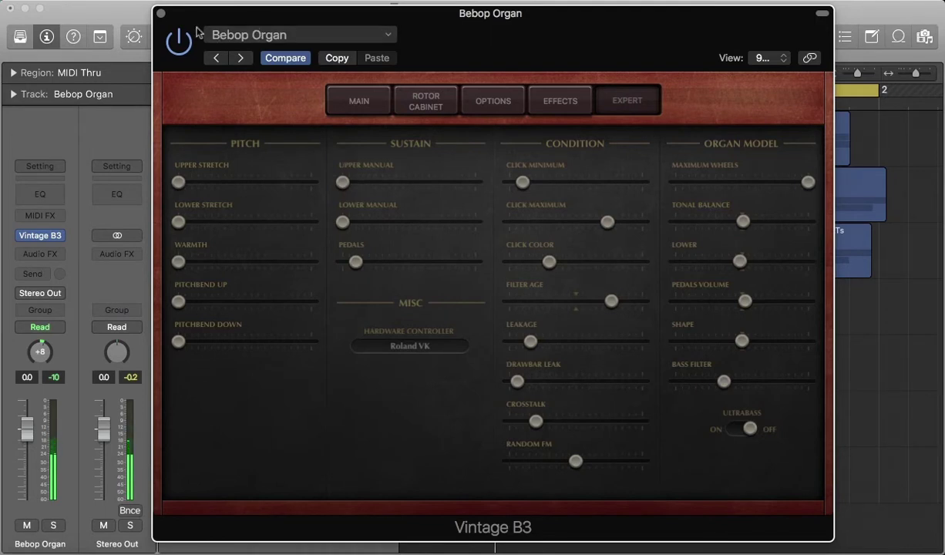
- Close the organ window and create a new software instrument track, Inst 7
click(160, 13)
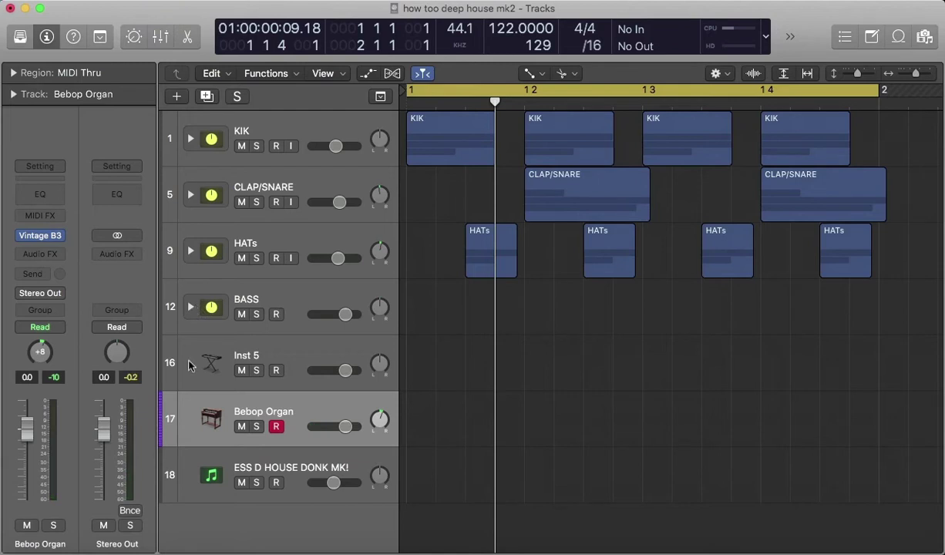
click(177, 97)
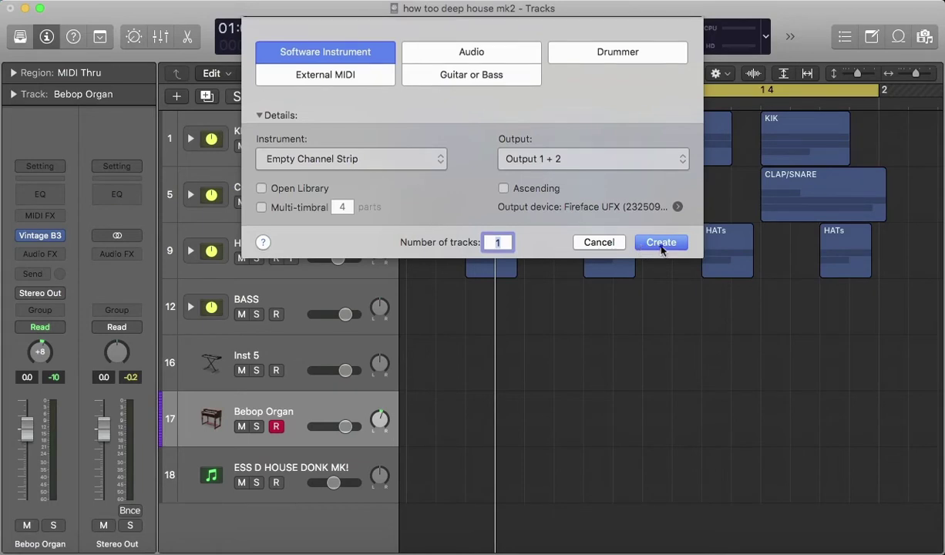
click(661, 244)
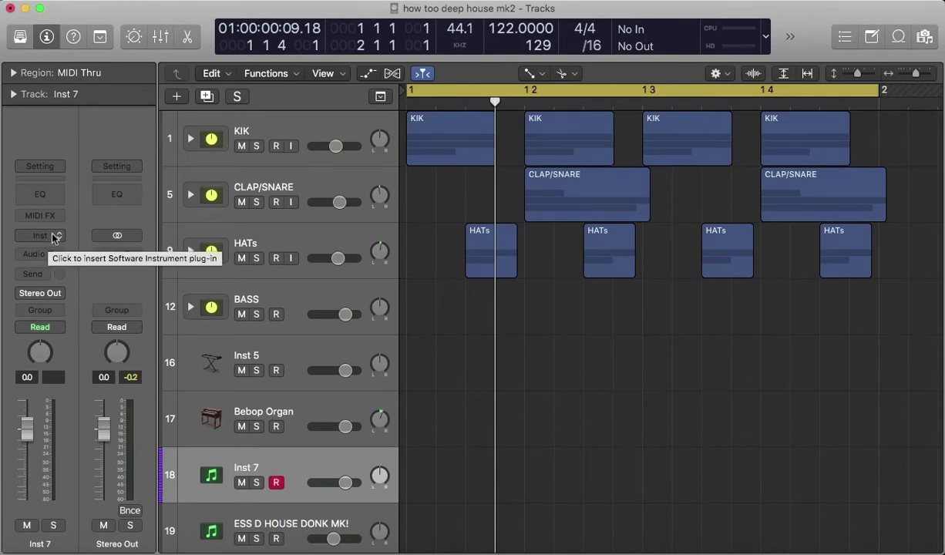
- Bring up the instrument plug-in list on Inst 7's channel strip
click(57, 236)
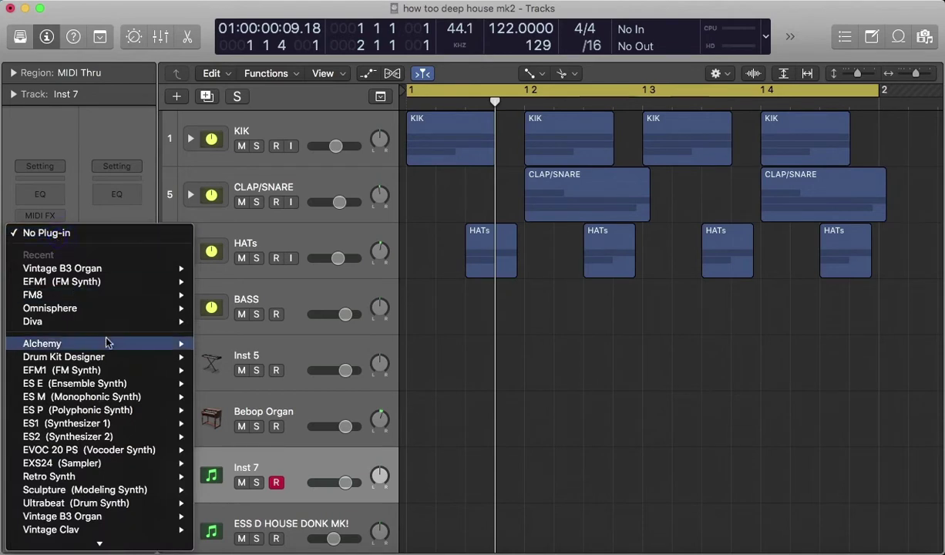
mouse_move(91, 505)
mouse_move(115, 480)
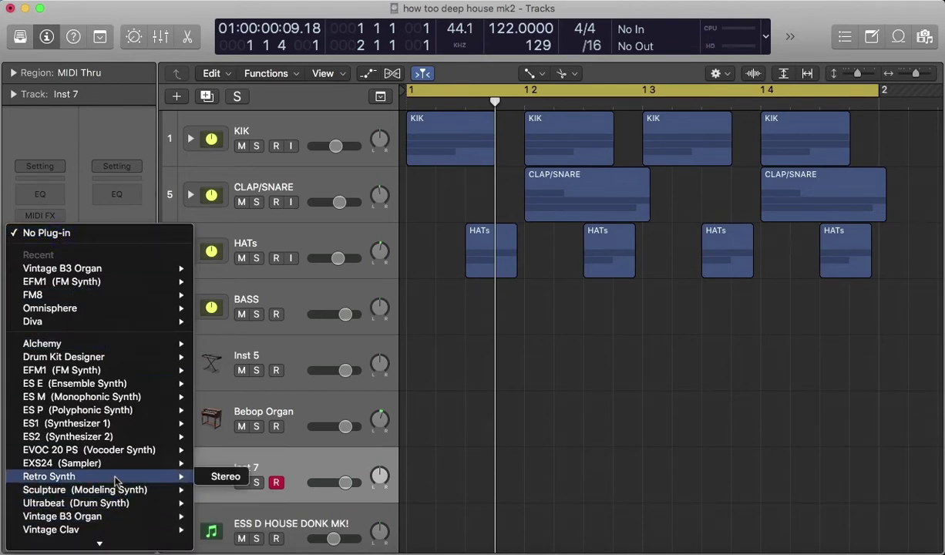
mouse_move(118, 462)
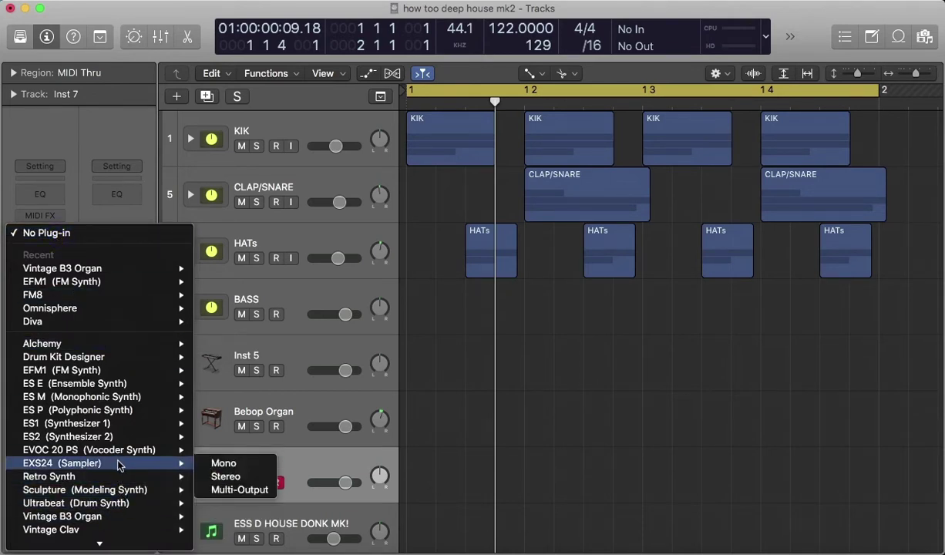
- Load a mono EXS24 on Inst 7 and turn down its output volume
click(233, 464)
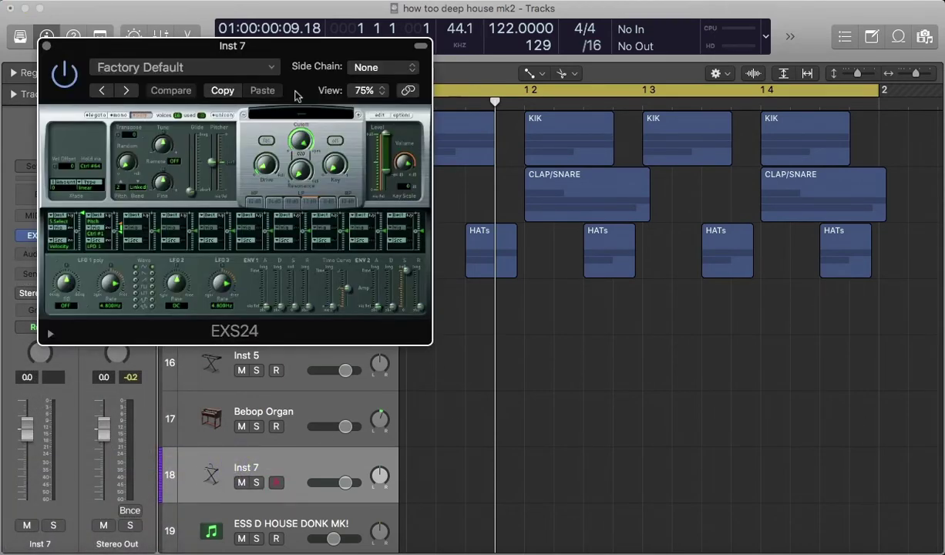
drag(311, 61, 574, 151)
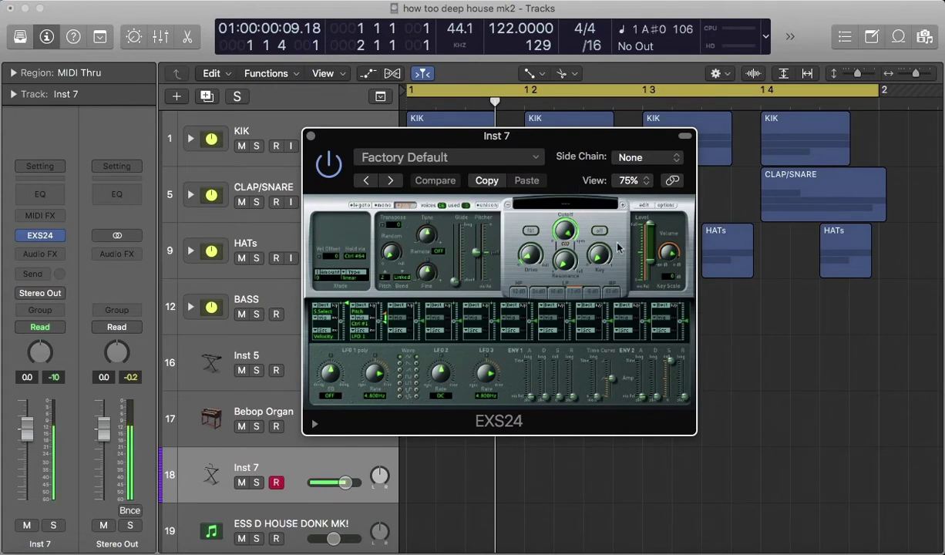
drag(666, 253, 646, 205)
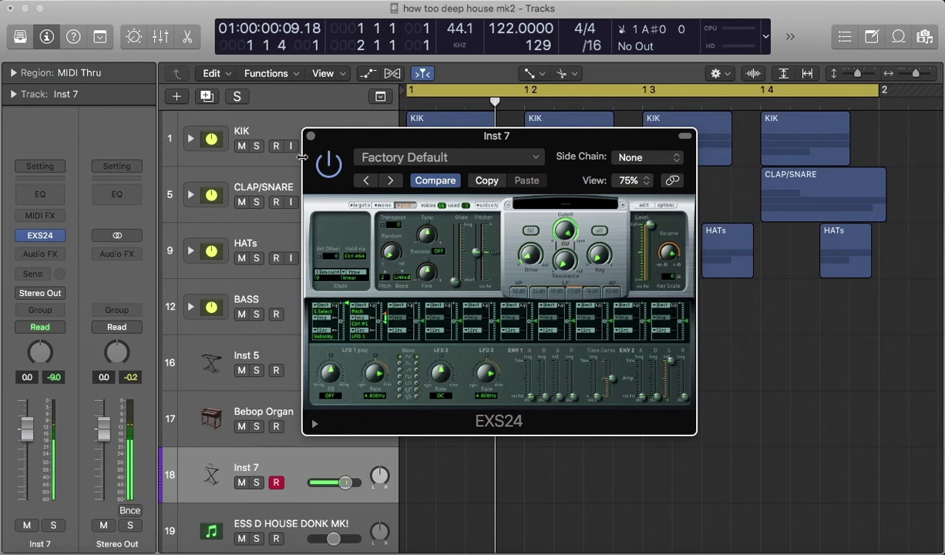
- Close the sampler, set Inst 7's fader to -0.5, and insert a Channel EQ
click(311, 136)
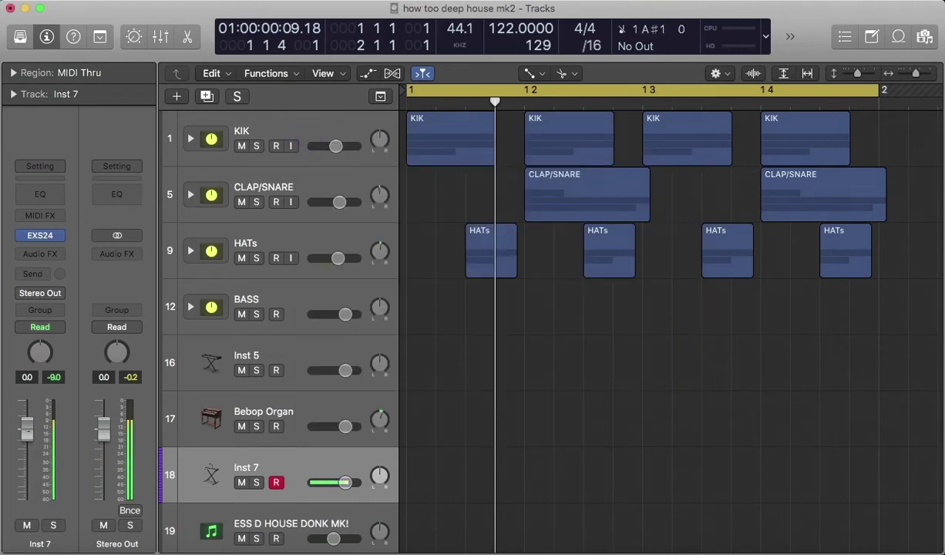
drag(27, 430, 27, 433)
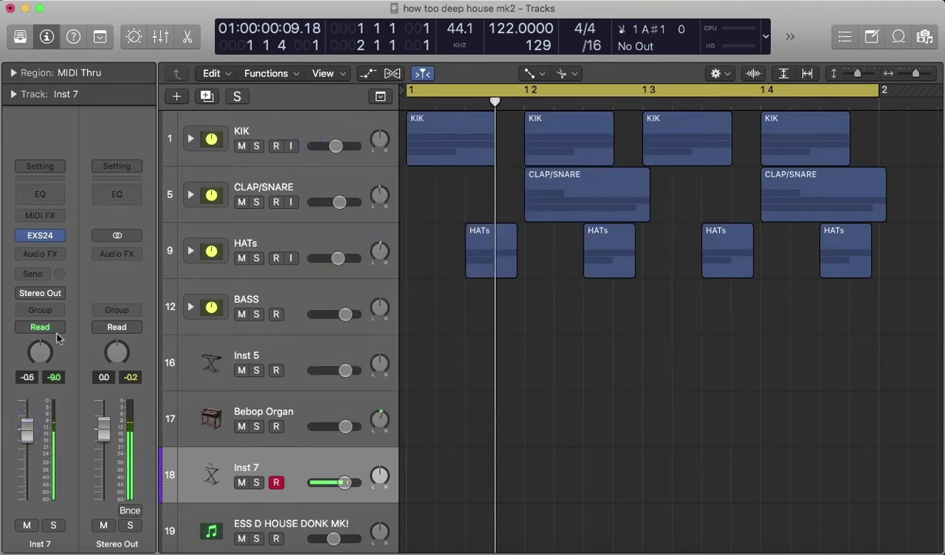
click(52, 194)
- Turn on the analyzer and set Inst 7's high cut to 114 Hz at 36dB/Oct
click(108, 416)
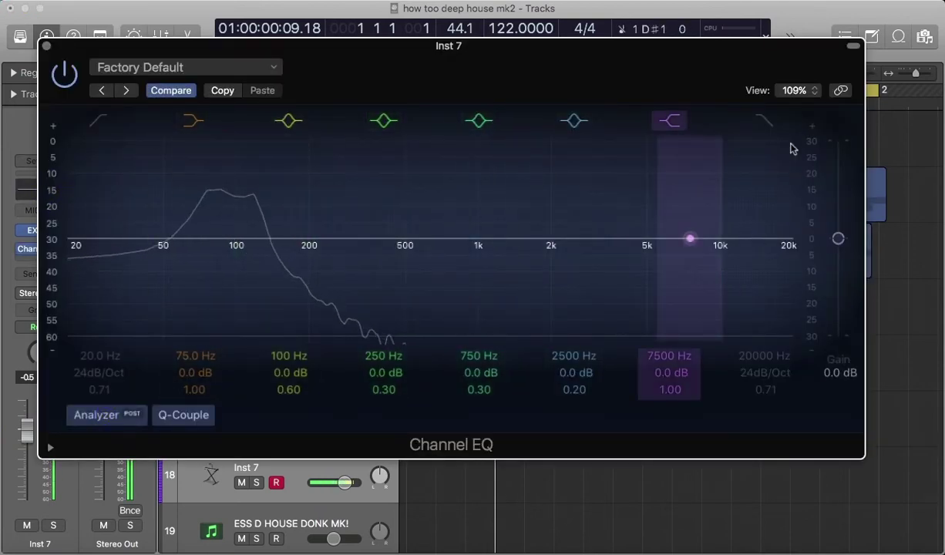
drag(771, 357, 771, 434)
mouse_move(765, 373)
mouse_down()
mouse_move(765, 358)
mouse_move(736, 361)
mouse_move(765, 383)
mouse_move(763, 363)
mouse_move(766, 384)
mouse_move(765, 346)
mouse_move(765, 370)
mouse_up()
- Close the Channel EQ and insert a mono Compressor on Inst 7
click(47, 45)
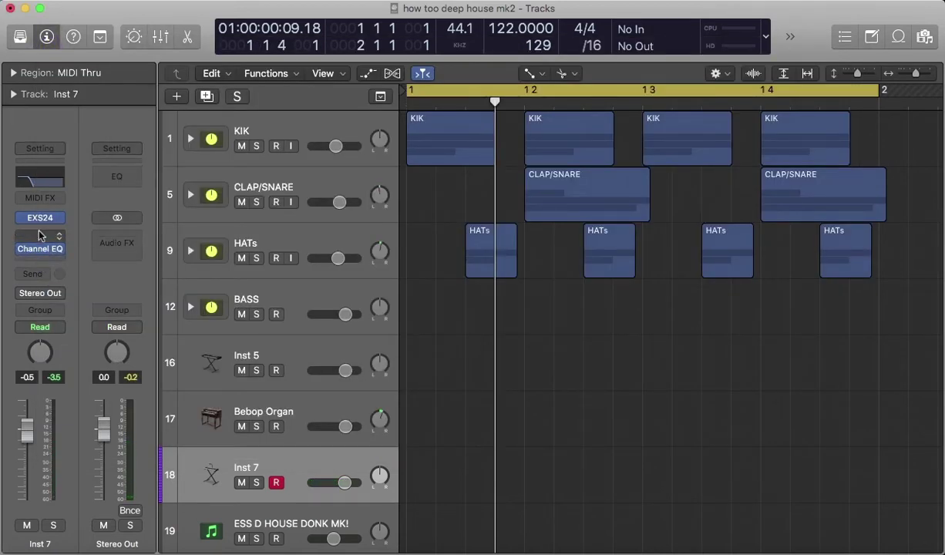
click(40, 234)
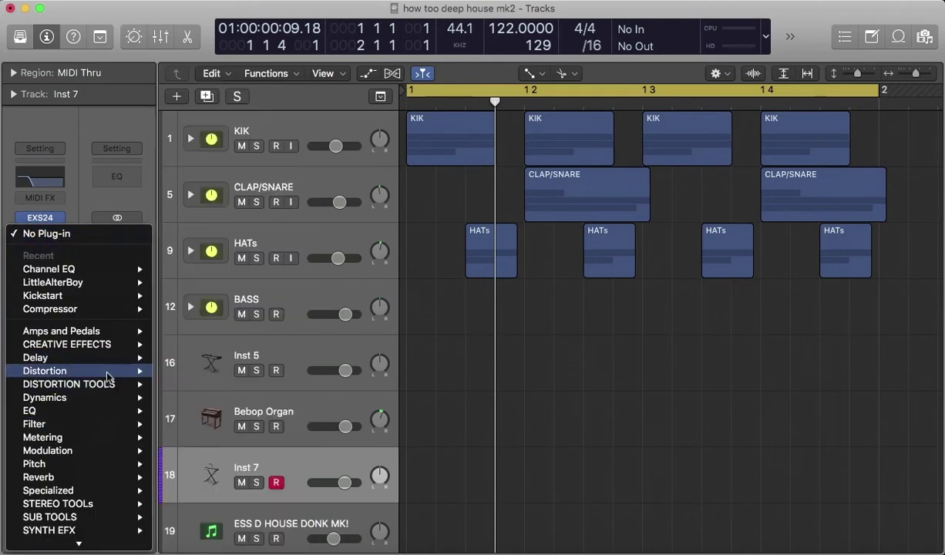
mouse_move(108, 397)
mouse_move(206, 415)
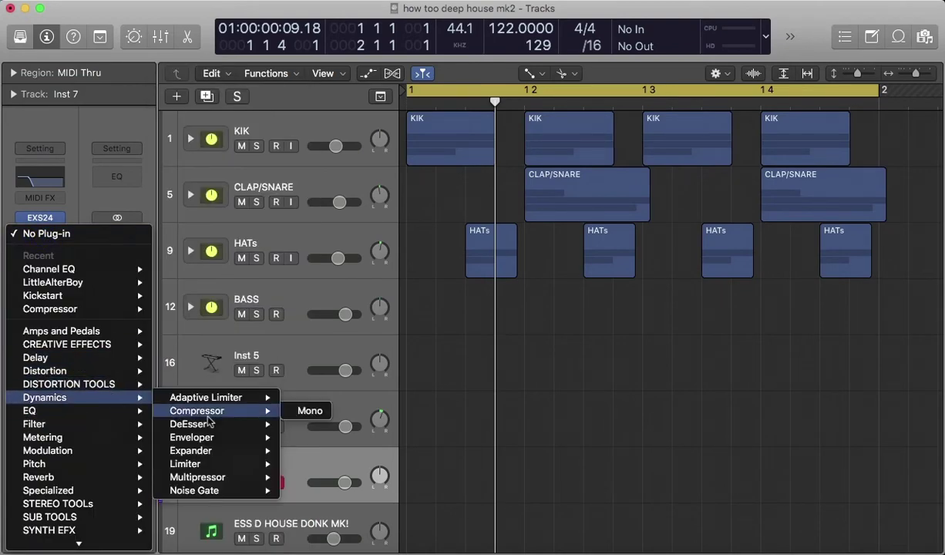
click(301, 413)
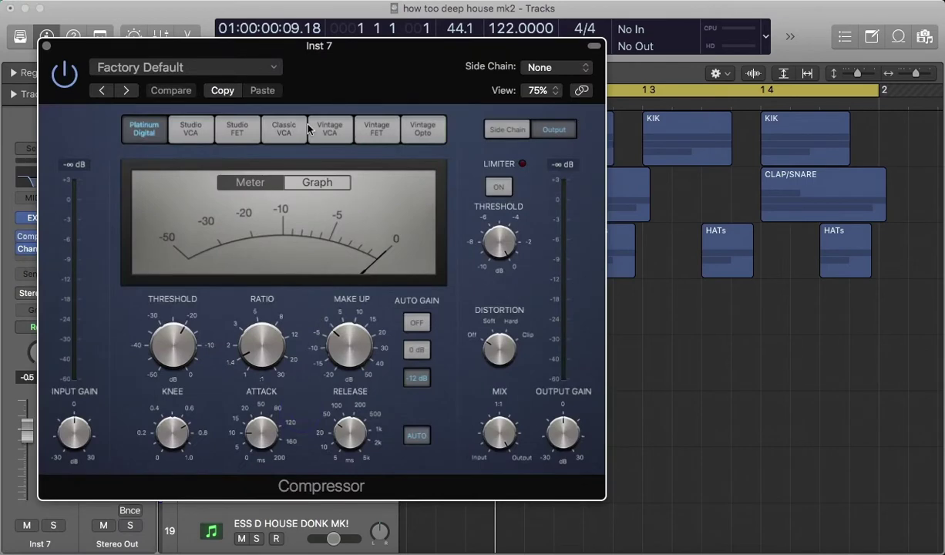
- Load the Sub Bass compressor preset, then set make-up gain to 0 dB and threshold to -25.5 dB
click(193, 67)
scroll(181, 532, down, 5)
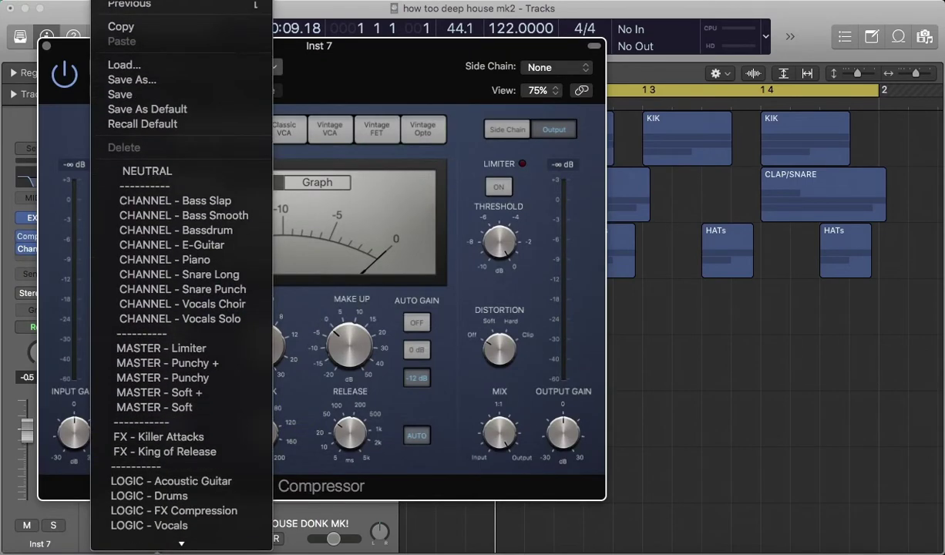
scroll(181, 532, down, 3)
mouse_move(220, 499)
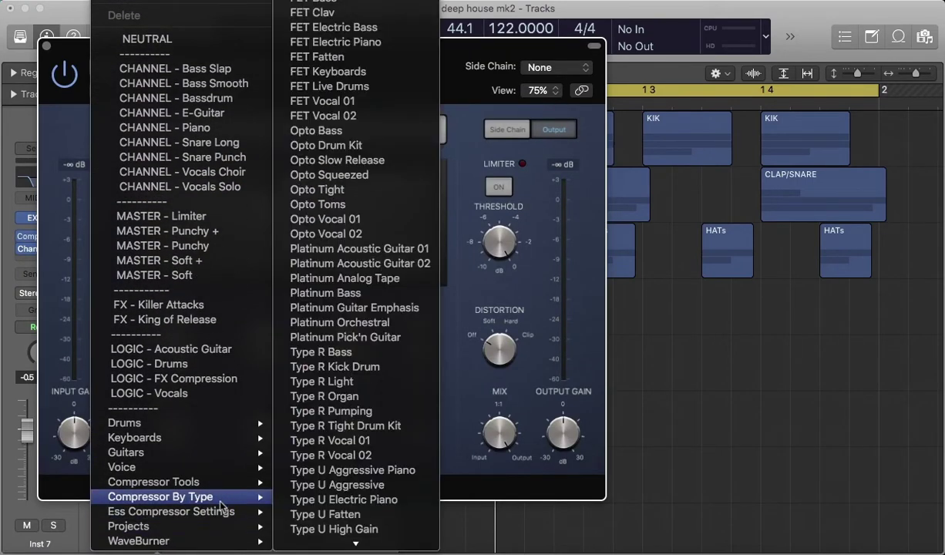
mouse_move(372, 437)
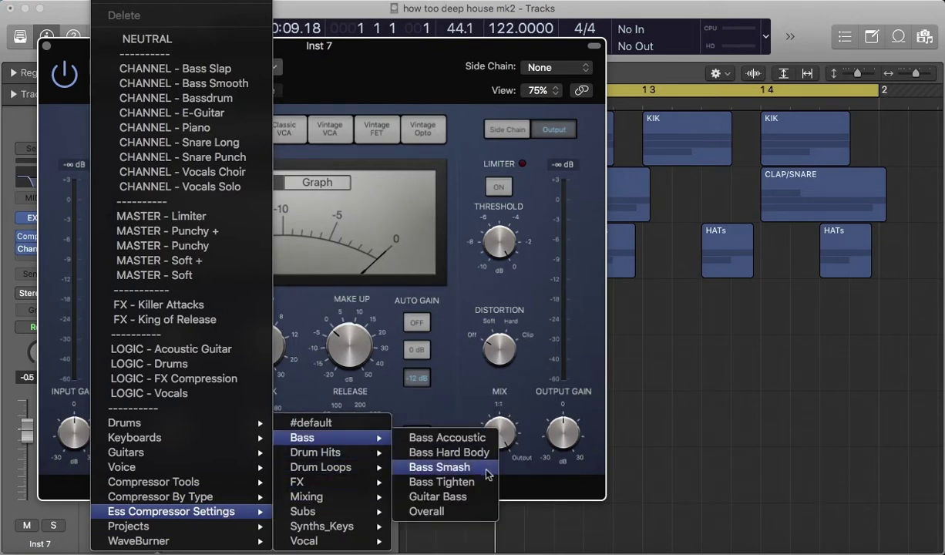
mouse_move(376, 511)
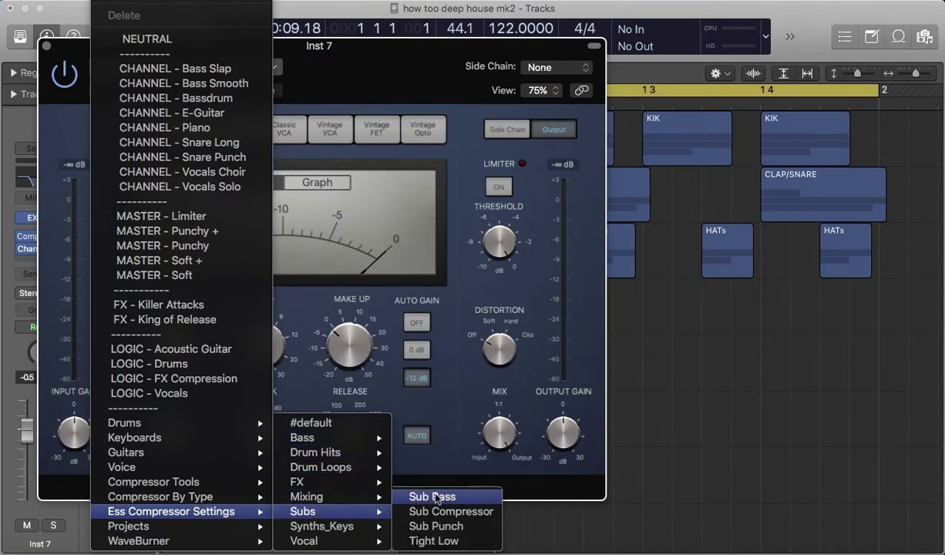
click(442, 499)
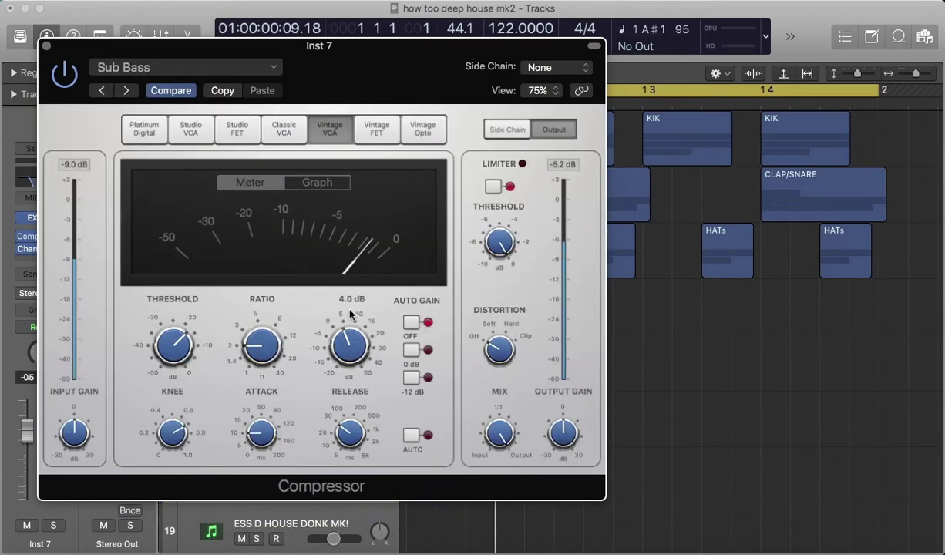
drag(349, 337, 348, 346)
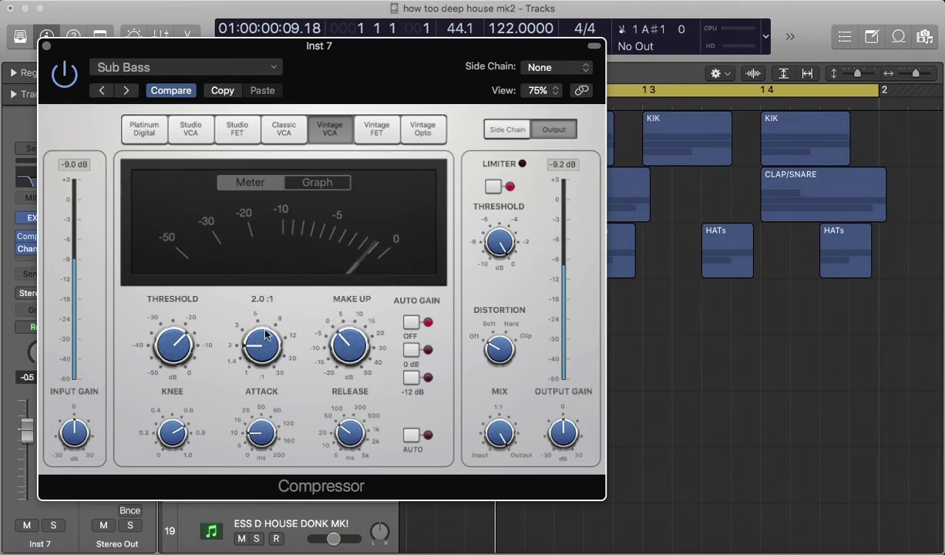
drag(166, 347, 164, 360)
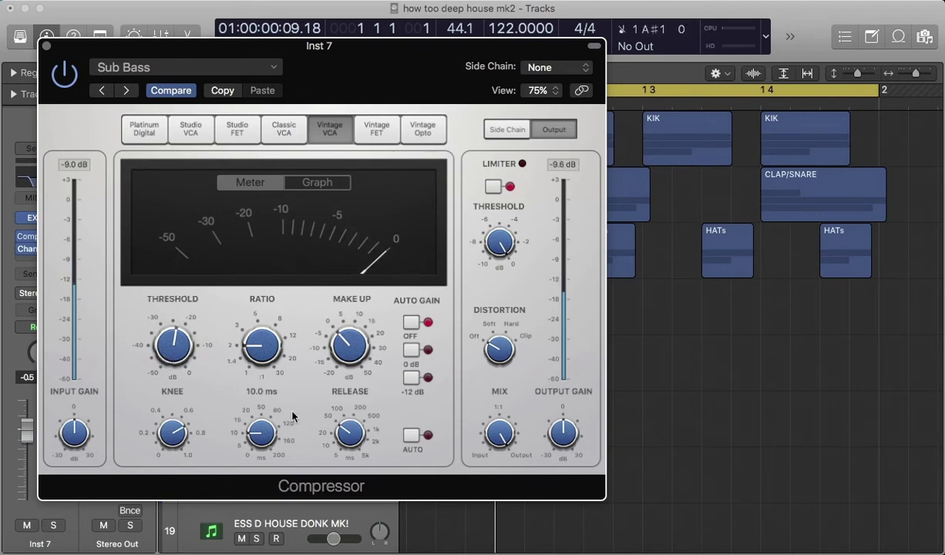
mouse_move(261, 424)
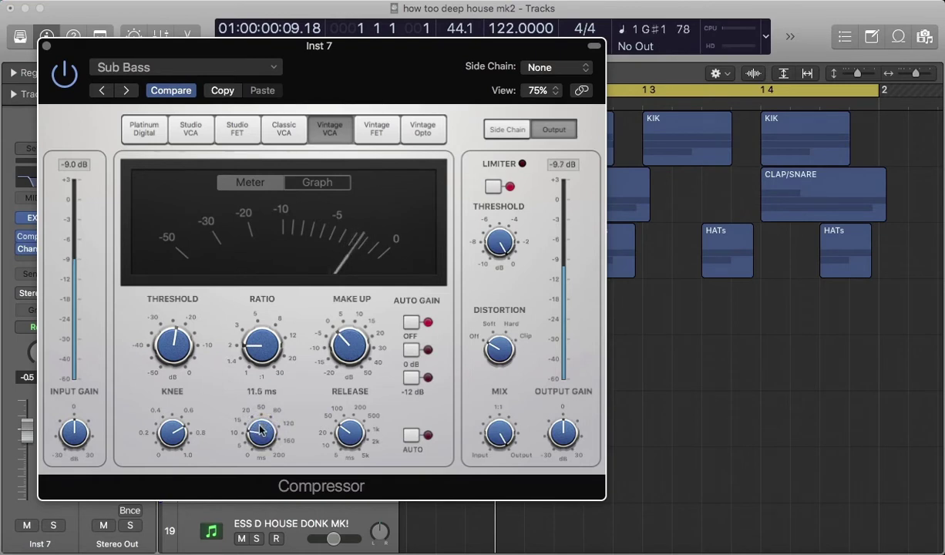
- Pan Bebop Organ to +4 using Stereo Pan mode, then select Inst 5
click(46, 46)
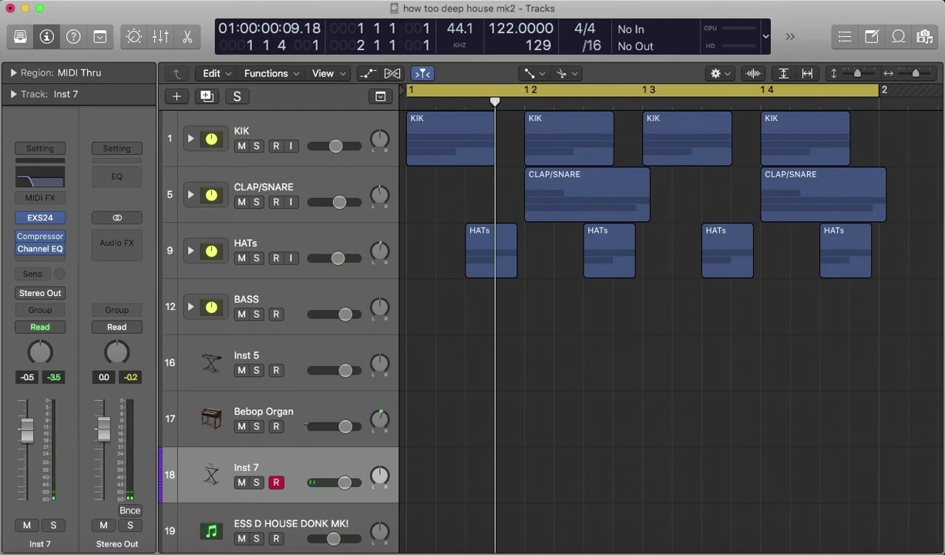
click(287, 408)
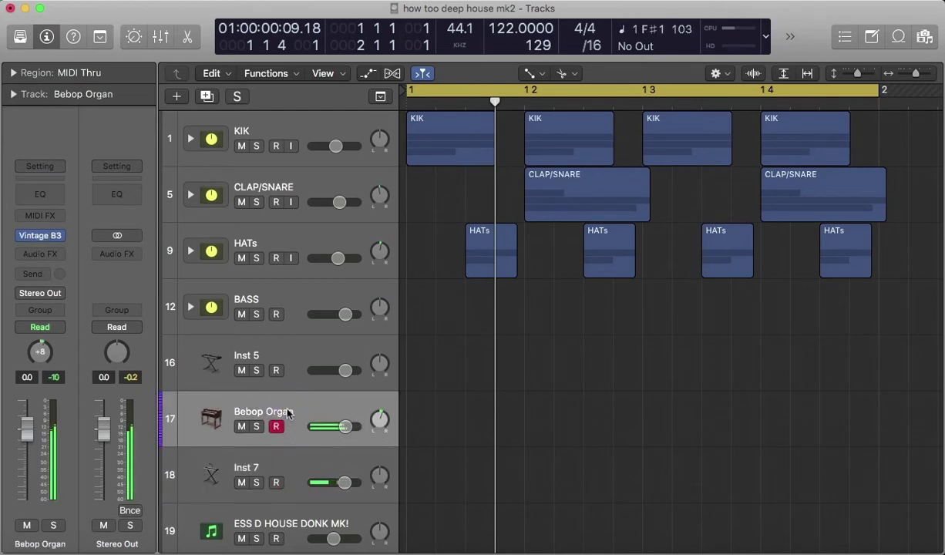
drag(35, 349, 39, 344)
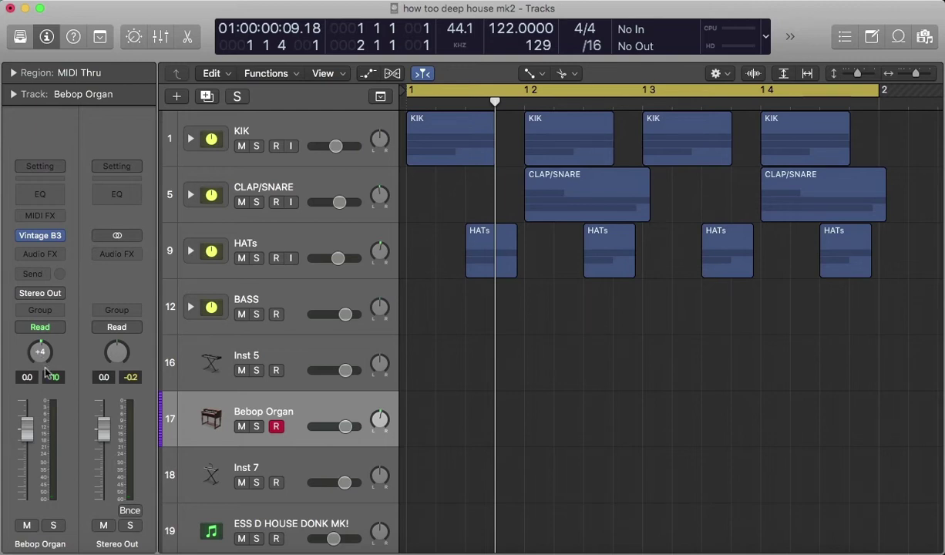
right_click(42, 356)
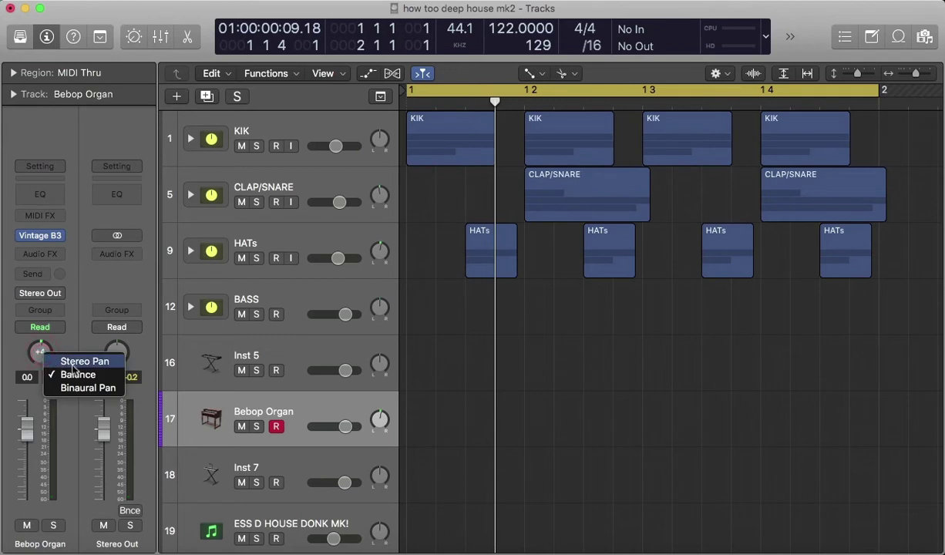
click(71, 363)
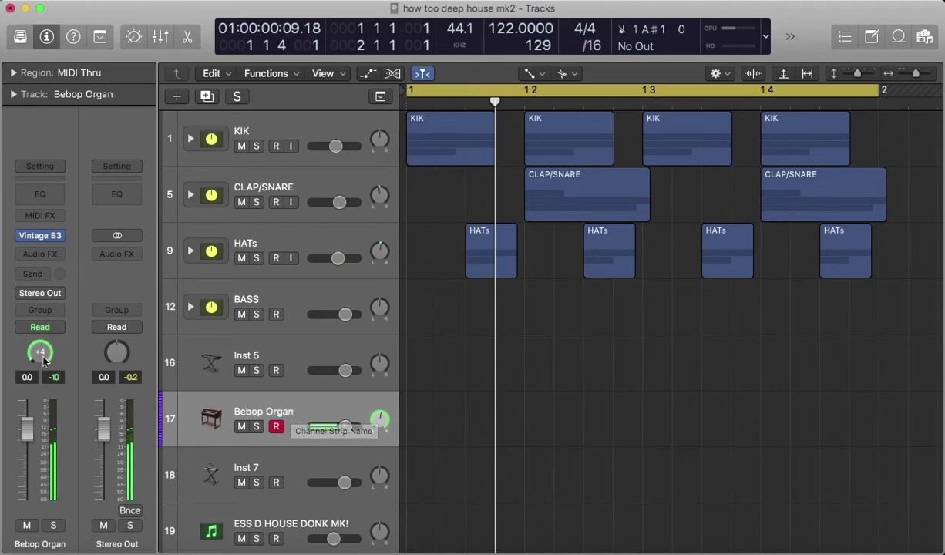
click(294, 347)
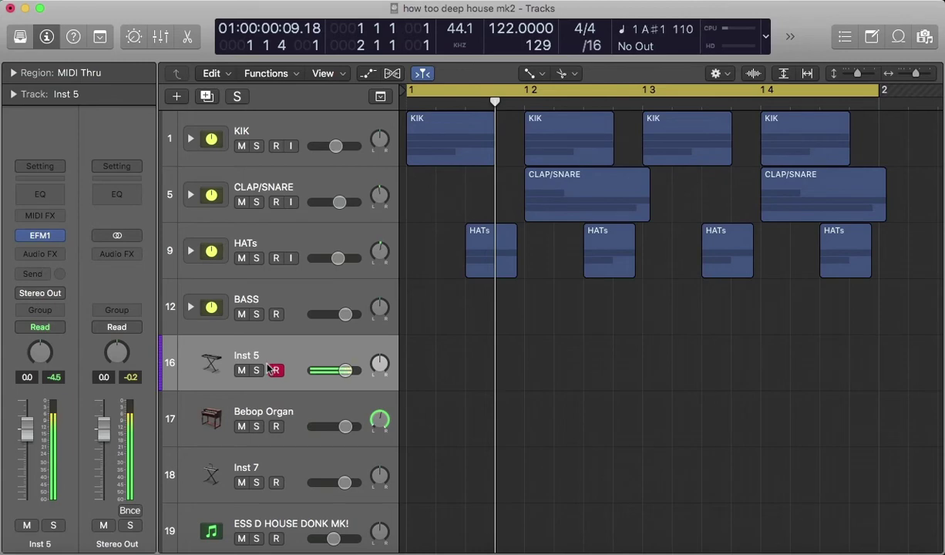
- In Inst 5's EFM1, adjust the volume envelope sustain and release and raise the modulation sustain
click(42, 236)
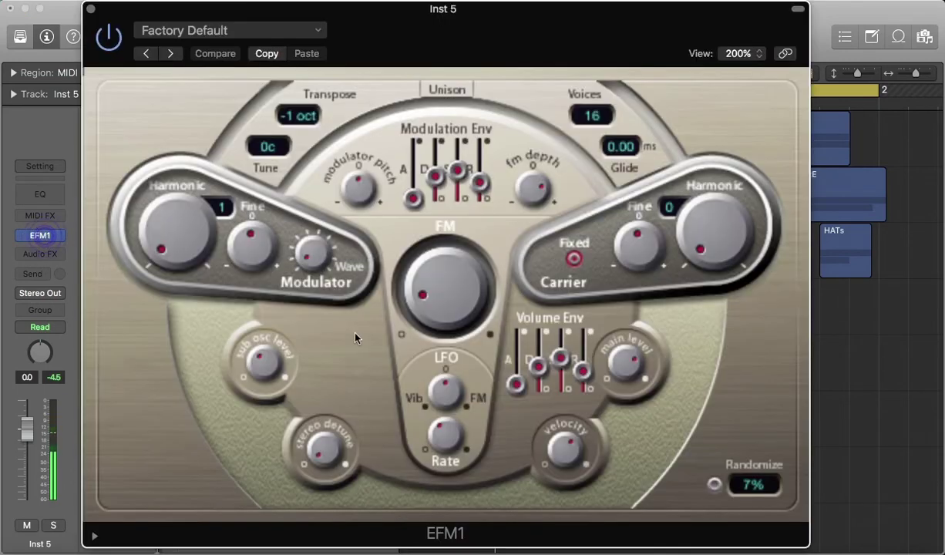
mouse_move(566, 367)
mouse_down()
mouse_move(563, 339)
mouse_move(563, 360)
mouse_up()
drag(518, 381, 517, 406)
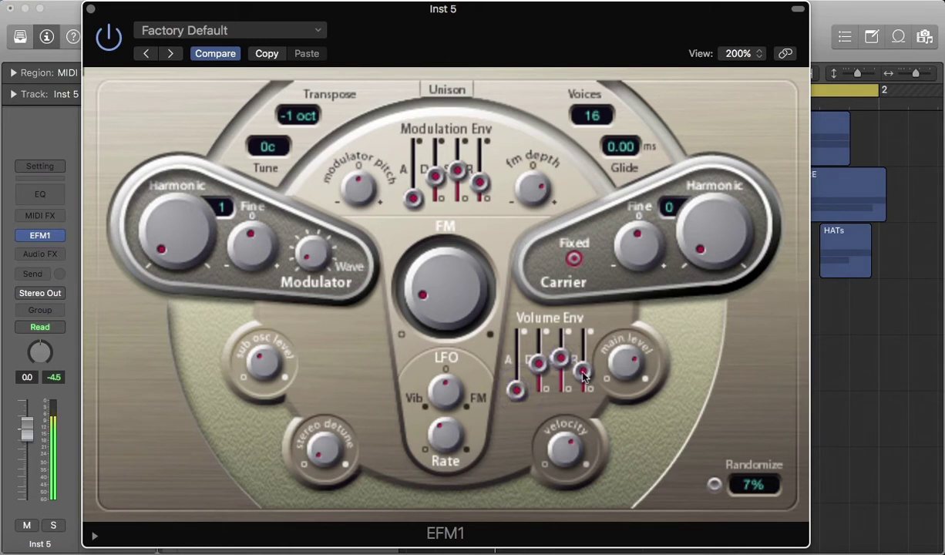
mouse_move(584, 371)
mouse_down()
mouse_move(588, 378)
mouse_move(586, 363)
mouse_up()
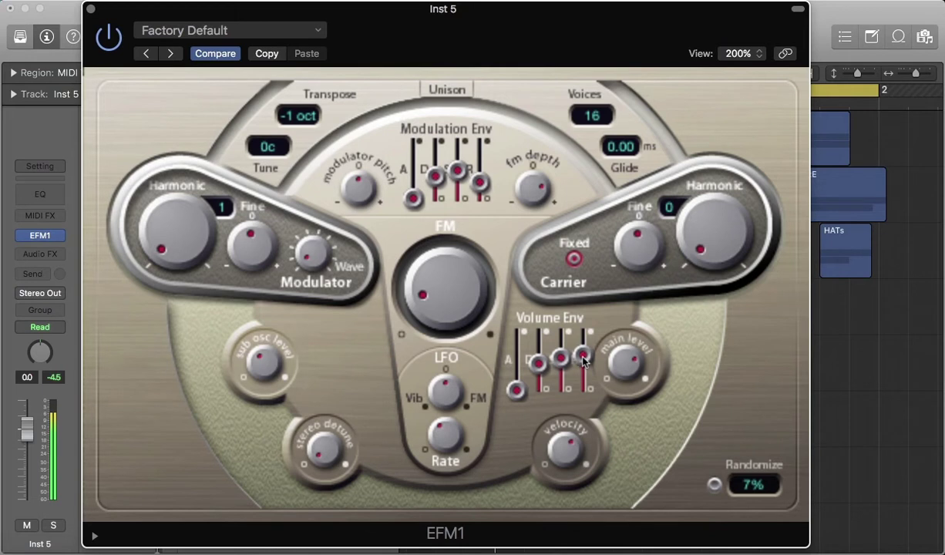
drag(456, 176, 457, 166)
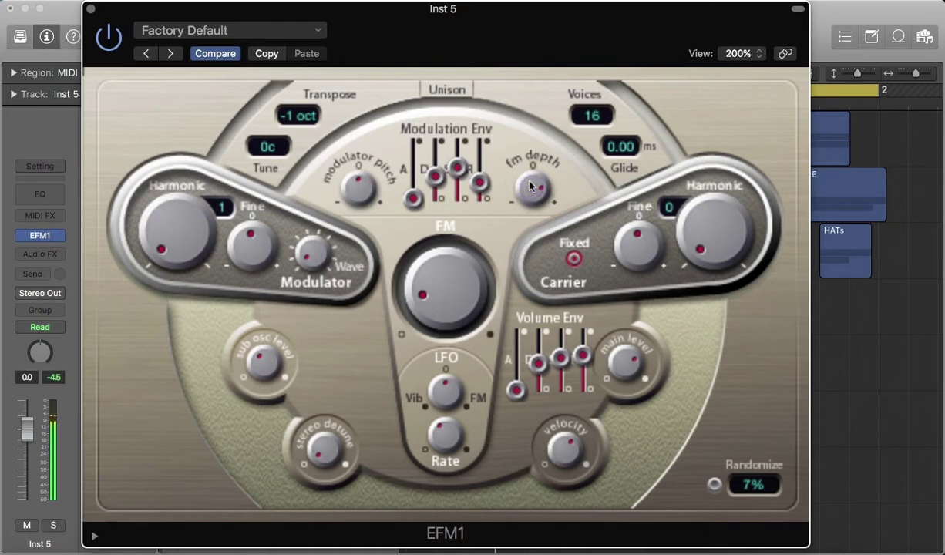
- Select Inst 5, Bebop Organ and Inst 7 and pack them into the summing stack Sum 5
click(91, 9)
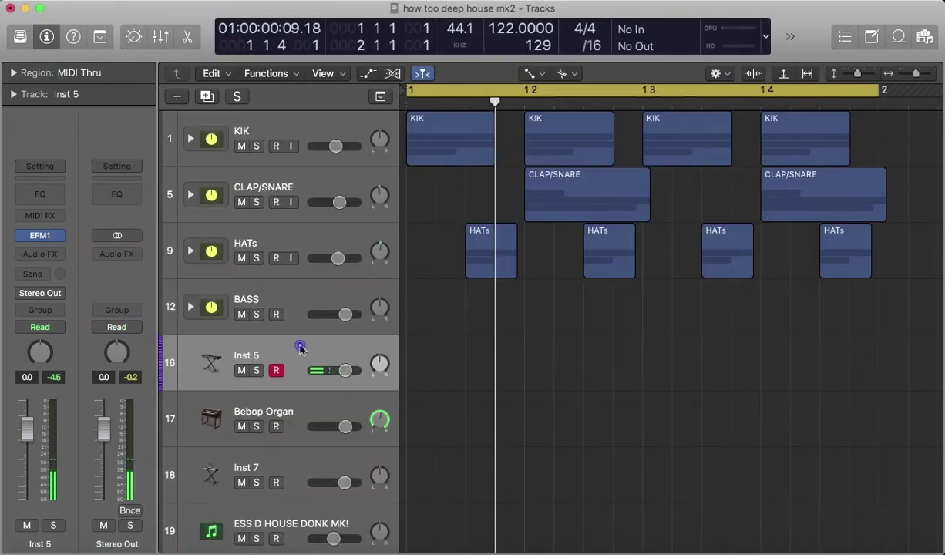
key(shift+Down)
key(shift+Down)
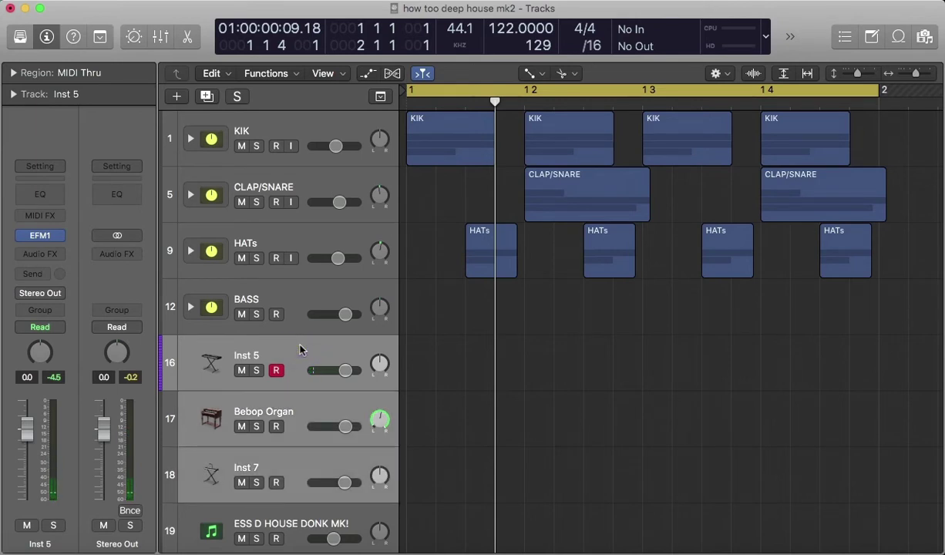
key(shift+super+d)
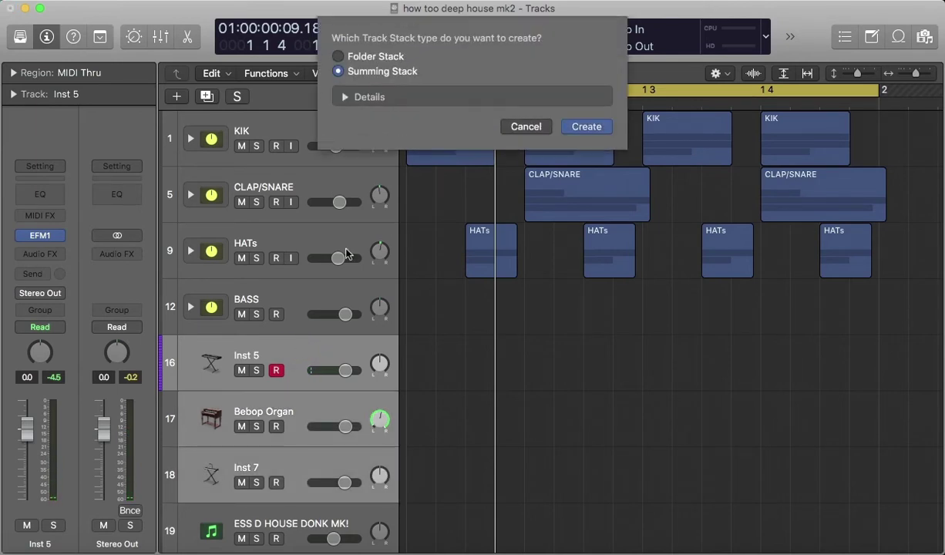
click(580, 128)
scroll(278, 370, down, 3)
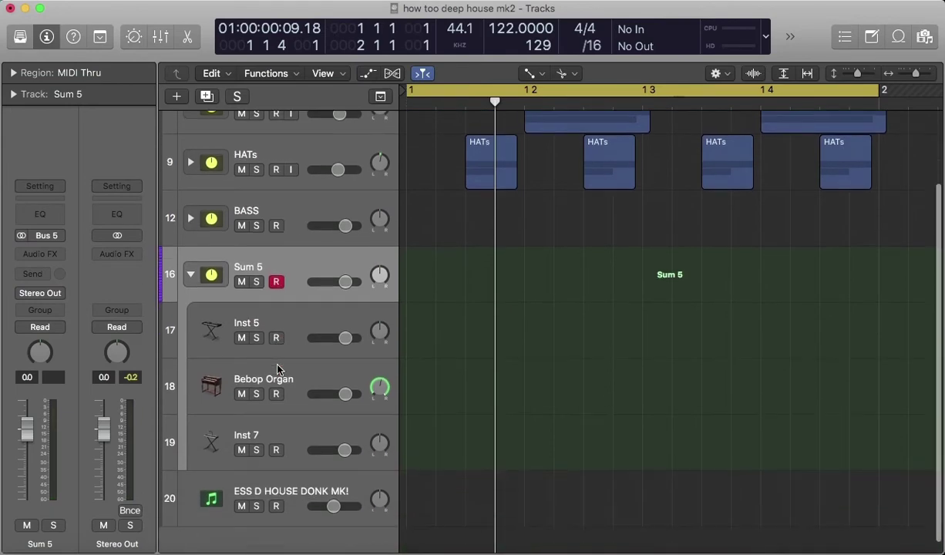
- Insert a stereo Compressor on Sum 5 side-chained from Bus 1
click(48, 254)
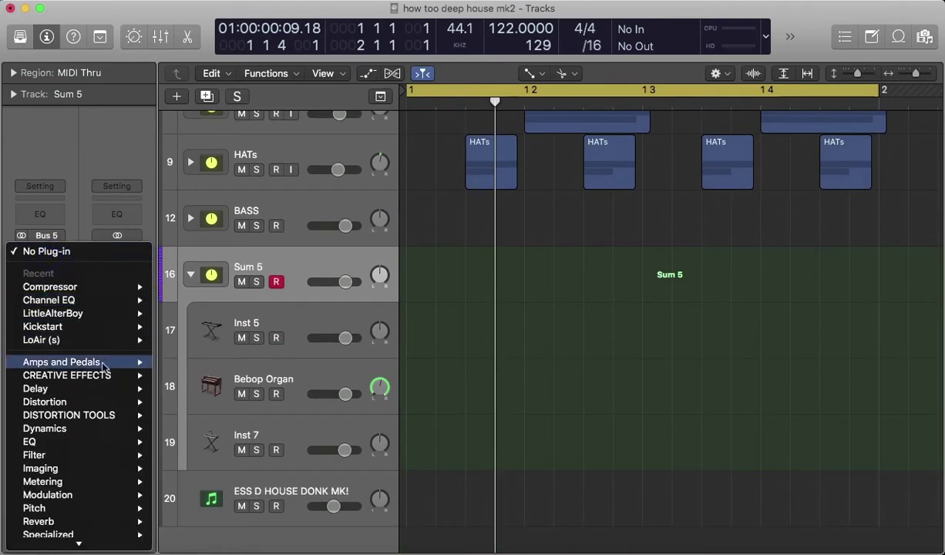
mouse_move(108, 288)
click(187, 290)
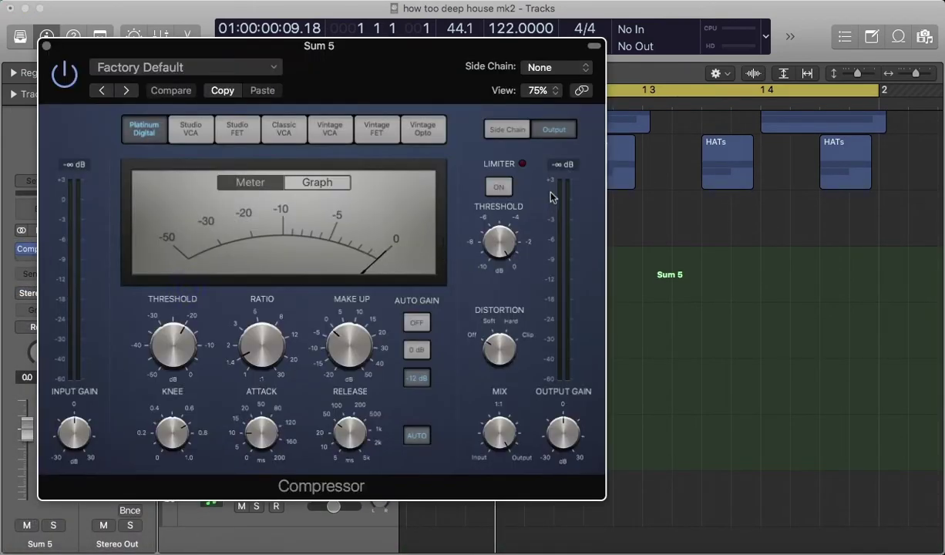
click(556, 68)
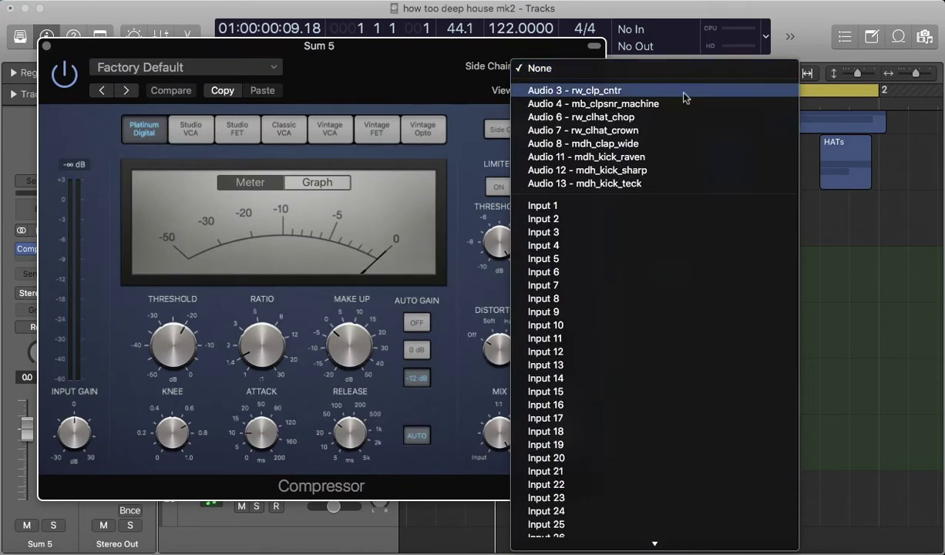
scroll(555, 500, down, 10)
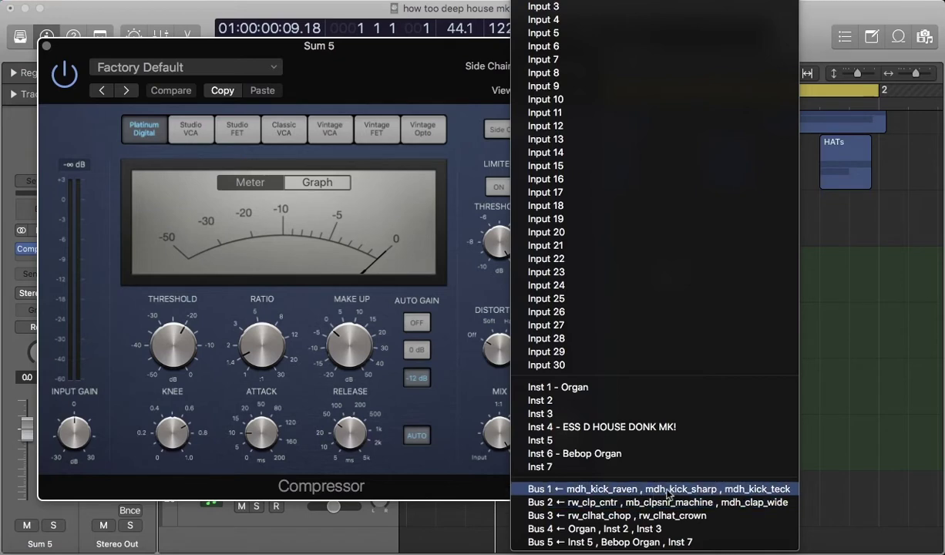
click(667, 489)
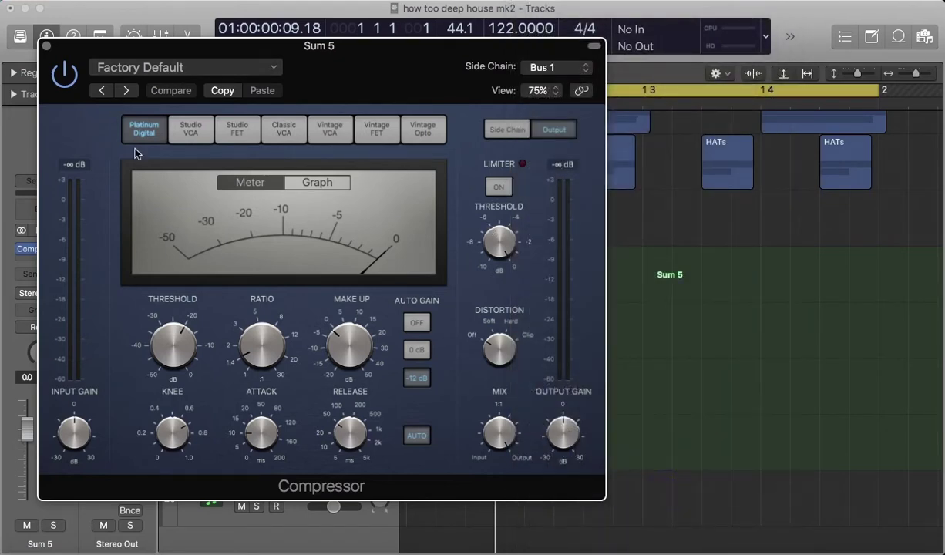
- Load the Side Chain Start preset from Ess Compressor Settings > FX
click(174, 68)
scroll(171, 315, down, 10)
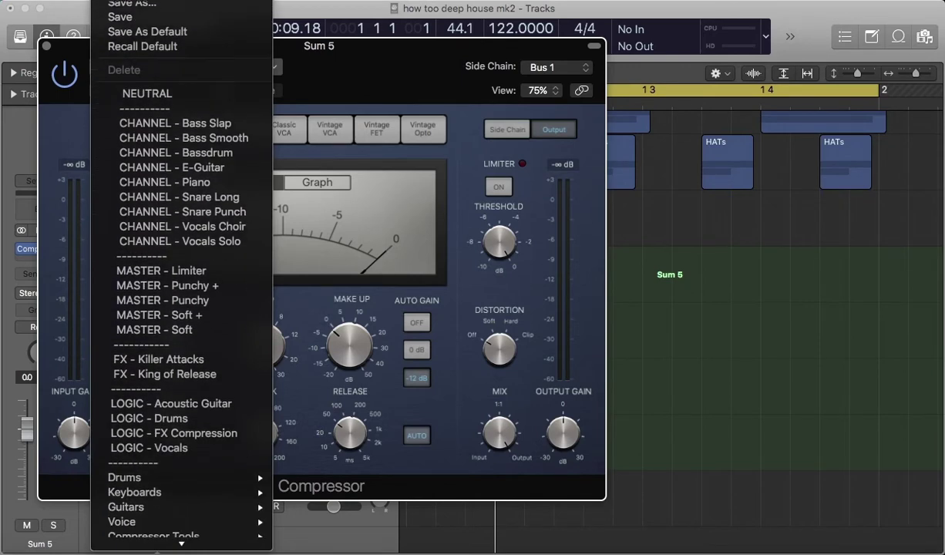
mouse_move(184, 526)
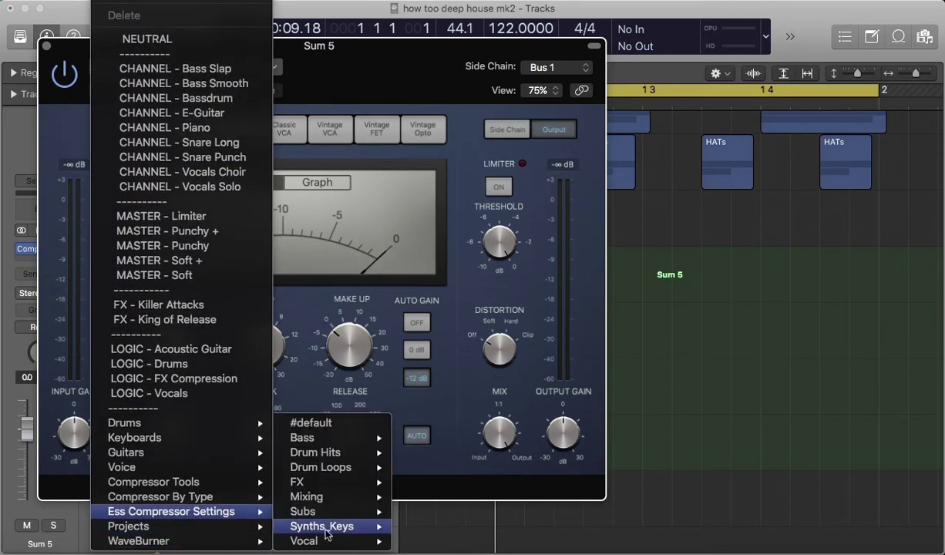
mouse_move(347, 492)
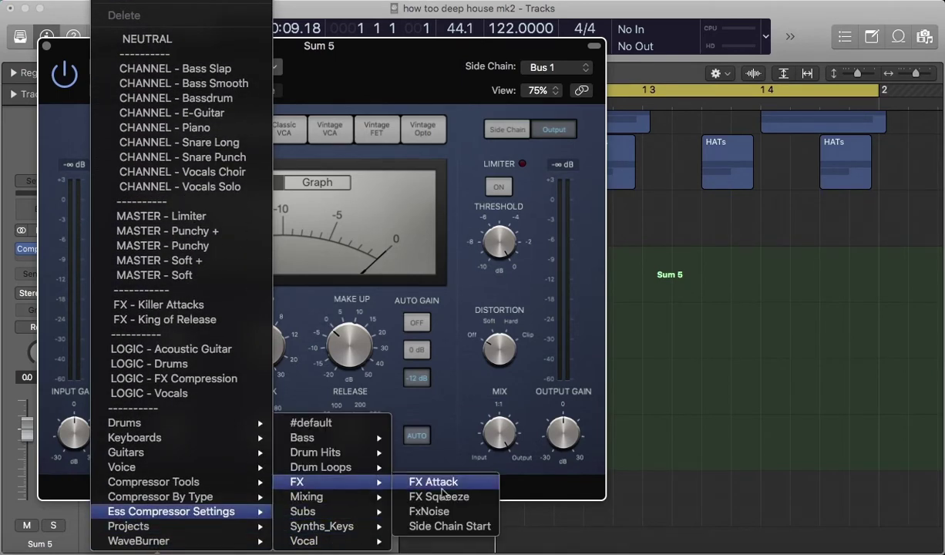
click(470, 526)
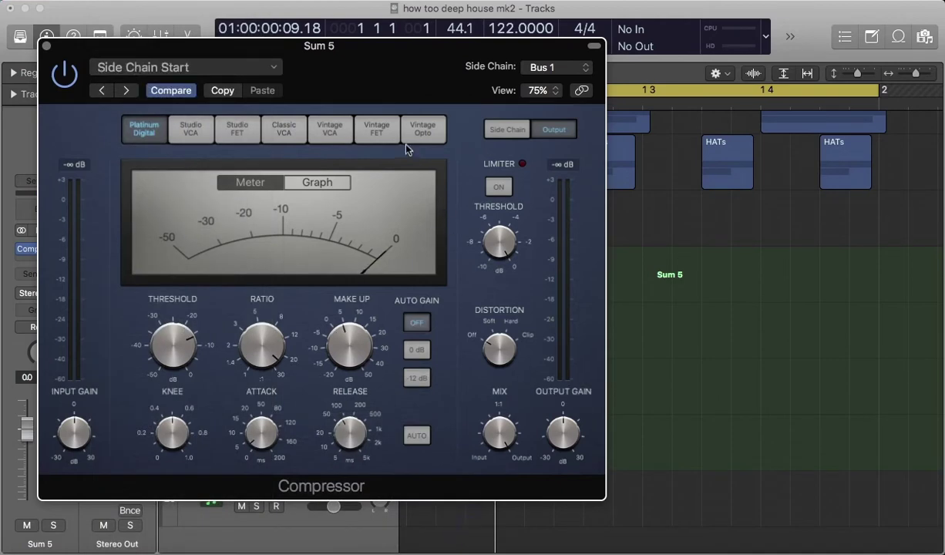
- Set make-up to 0 dB, threshold to -24.5 dB, attack to 1.0 ms and release to 45 ms
drag(391, 81, 734, 100)
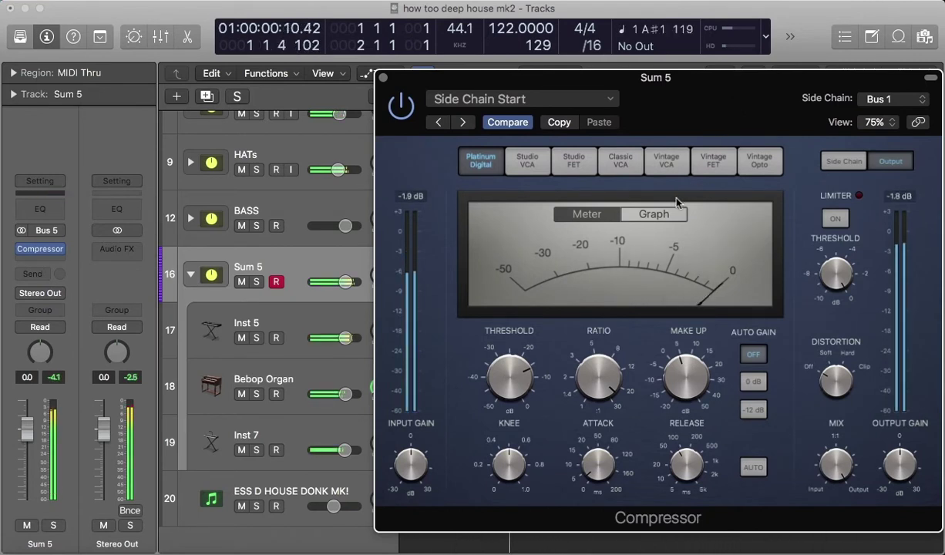
mouse_move(667, 383)
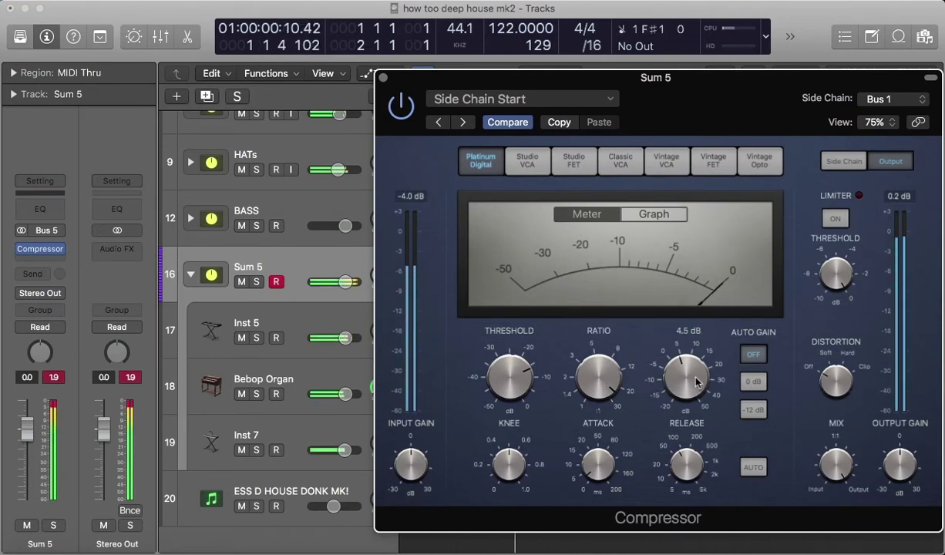
drag(692, 376, 692, 393)
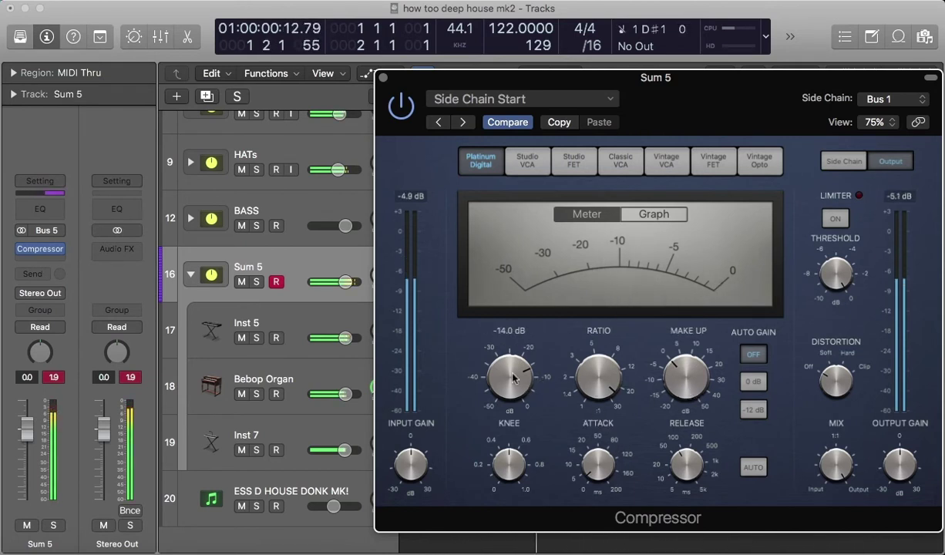
drag(511, 384, 503, 424)
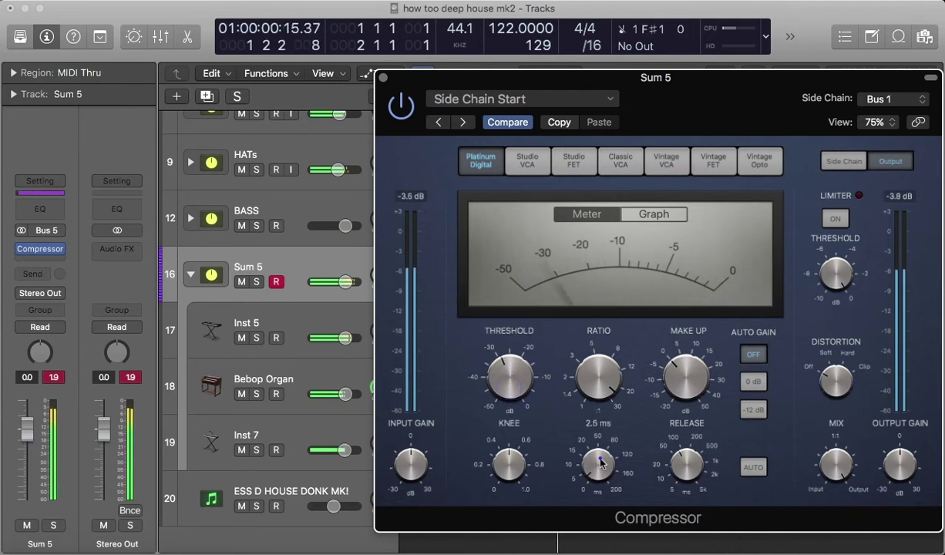
drag(601, 462, 599, 465)
drag(677, 459, 678, 468)
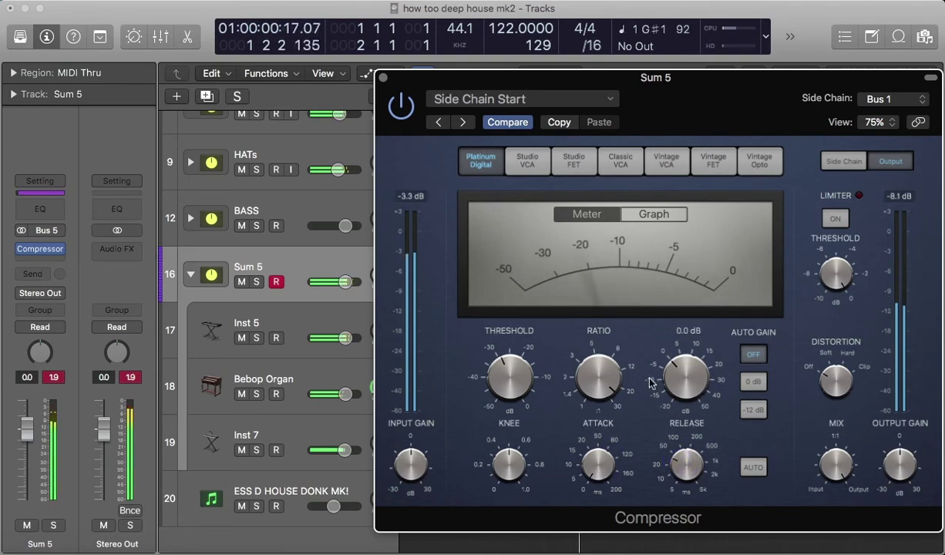
- With the graph shown, set ratio 15:1, release 14 ms and threshold about -36 dB
click(668, 216)
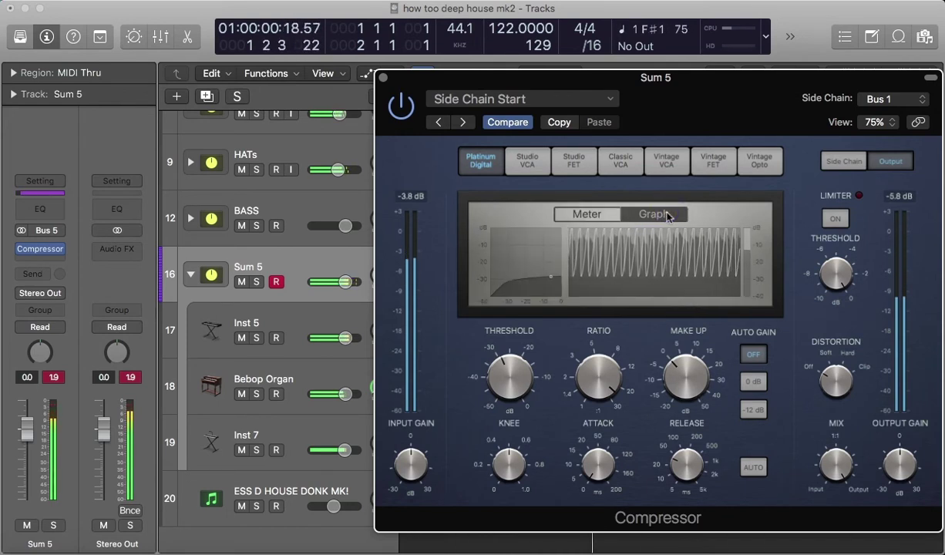
drag(511, 369, 500, 386)
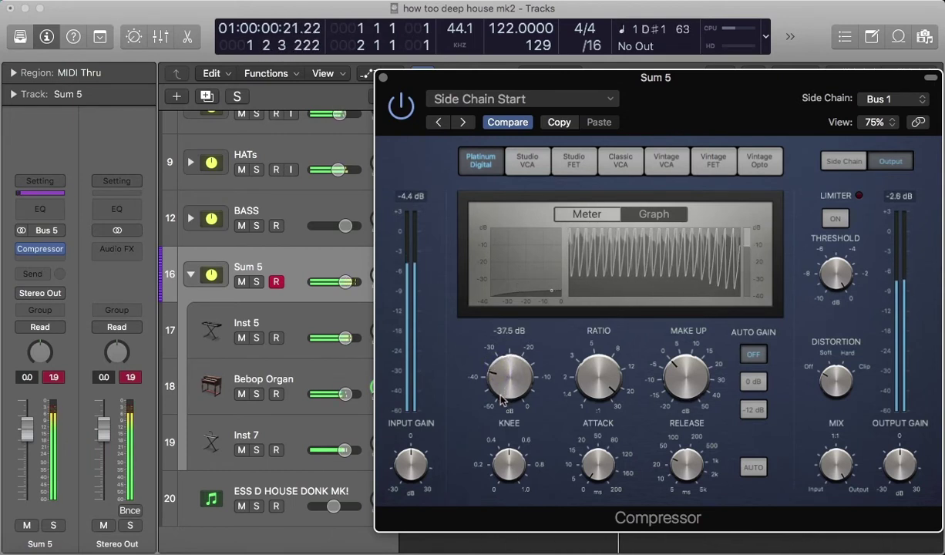
drag(589, 390, 595, 407)
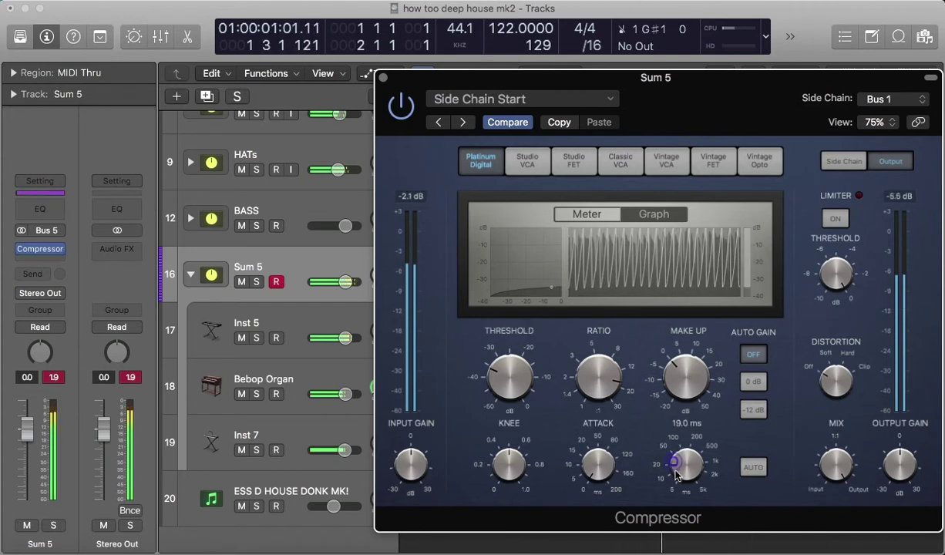
drag(673, 462, 678, 476)
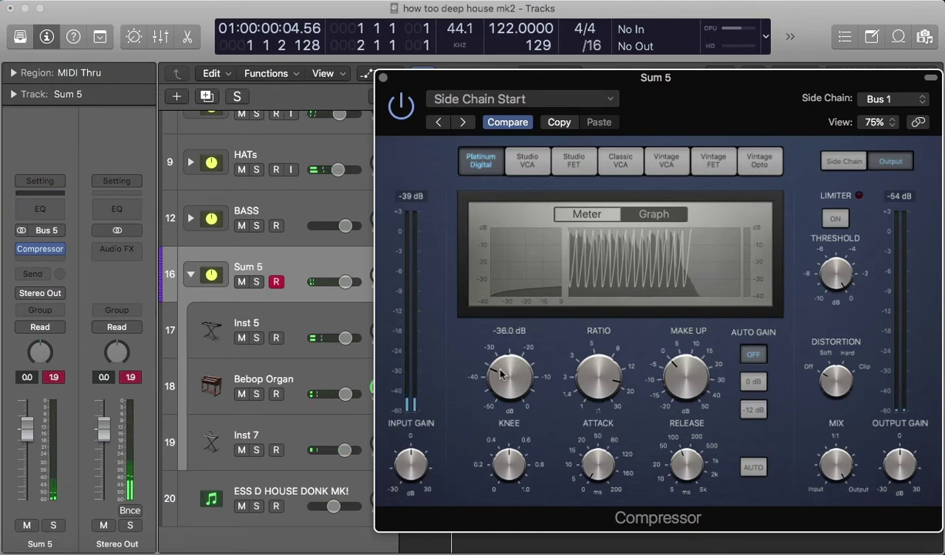
drag(501, 374, 500, 371)
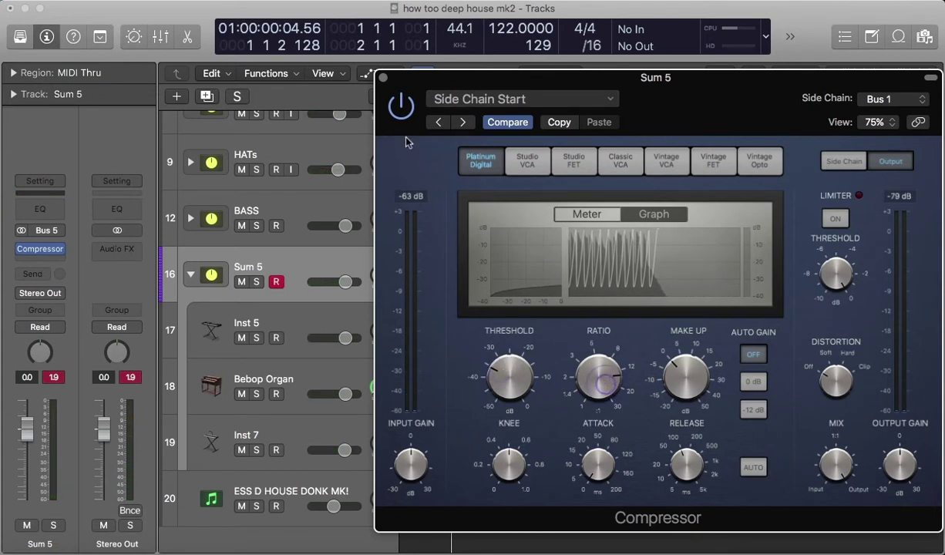
- Replace Sum 5's compressor with Xfer LFOTool in stereo
click(381, 77)
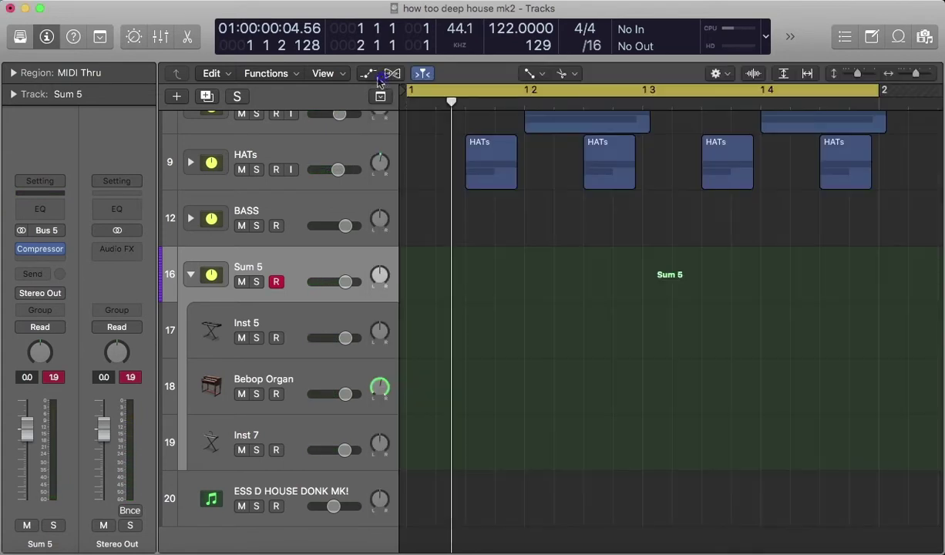
click(62, 249)
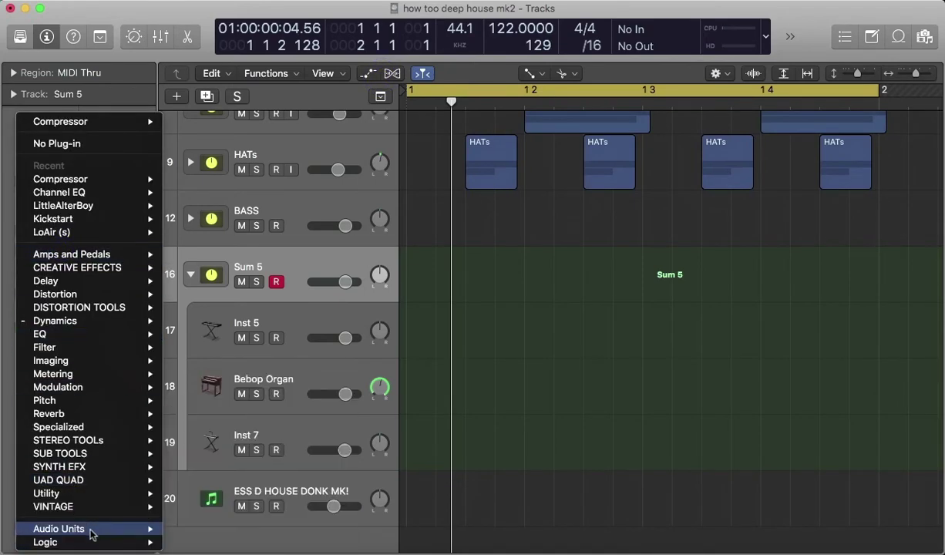
mouse_move(92, 532)
mouse_move(266, 540)
mouse_move(415, 532)
mouse_move(428, 517)
click(502, 512)
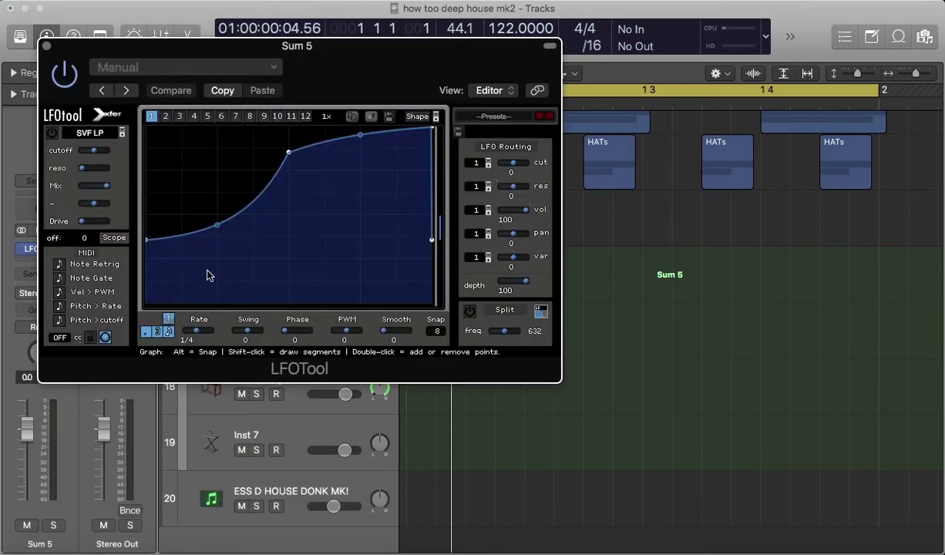
- Play back with Scope on and shape LFOTool's curve: silent start, late sharp rise, cut before cycle end
key(space)
click(116, 238)
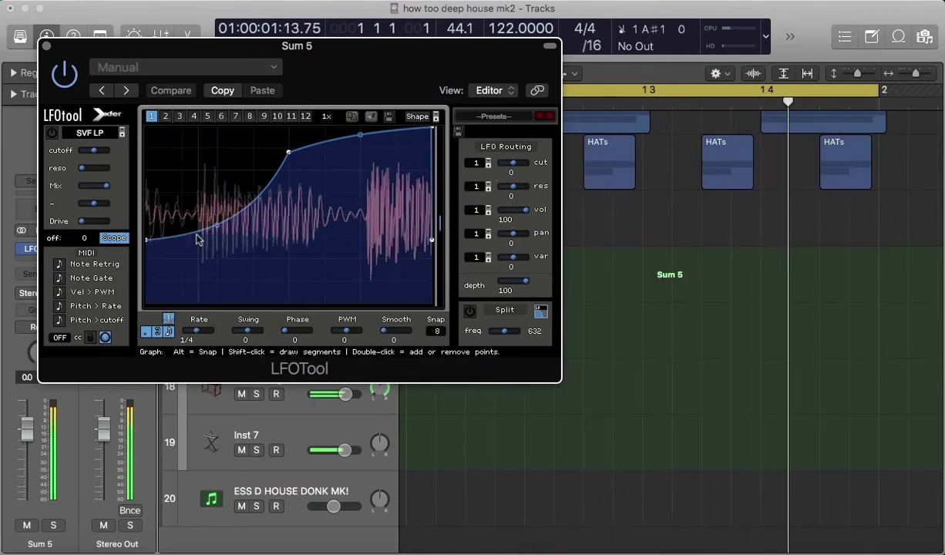
drag(147, 240, 149, 305)
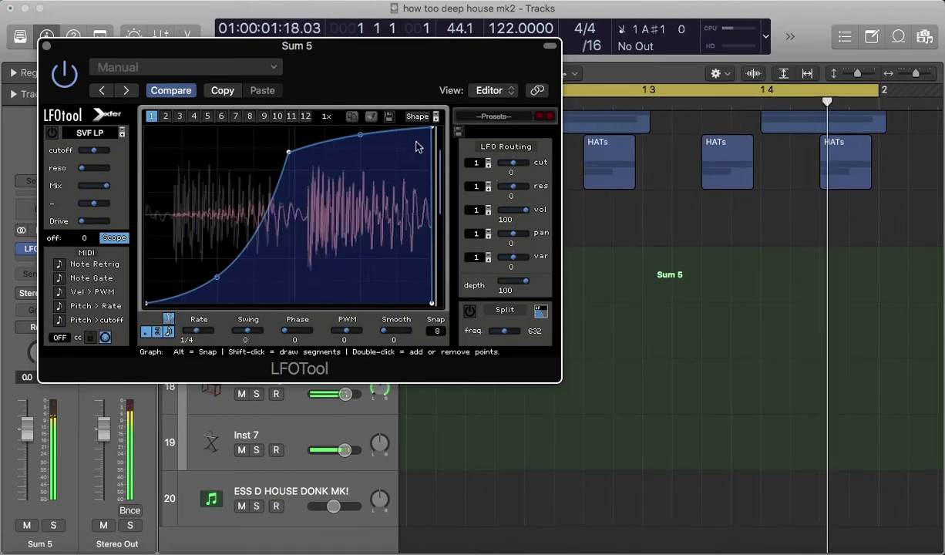
drag(327, 49, 668, 97)
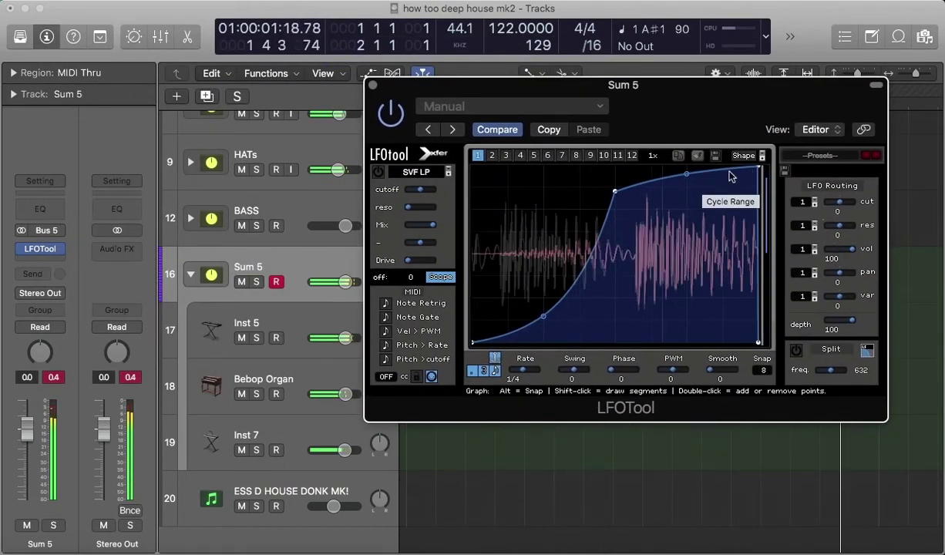
drag(759, 166, 738, 187)
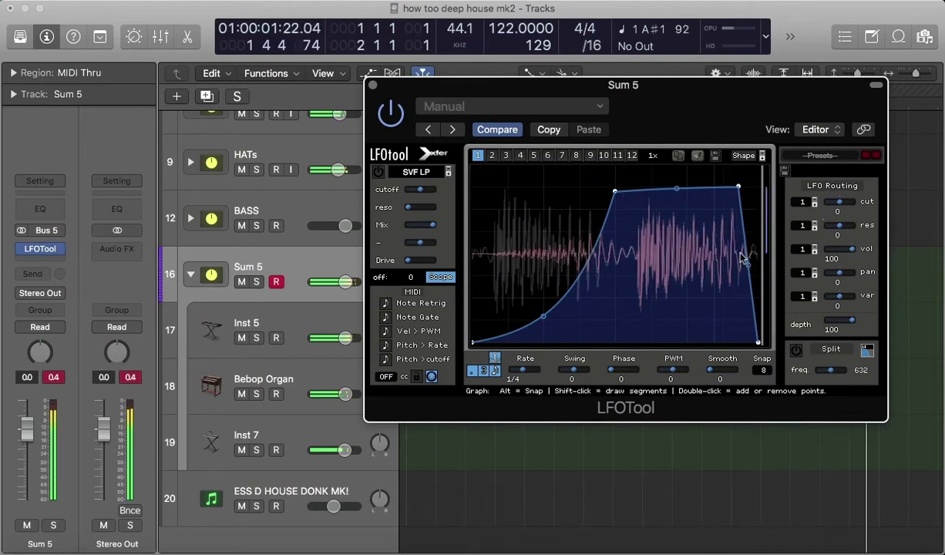
drag(545, 317, 564, 339)
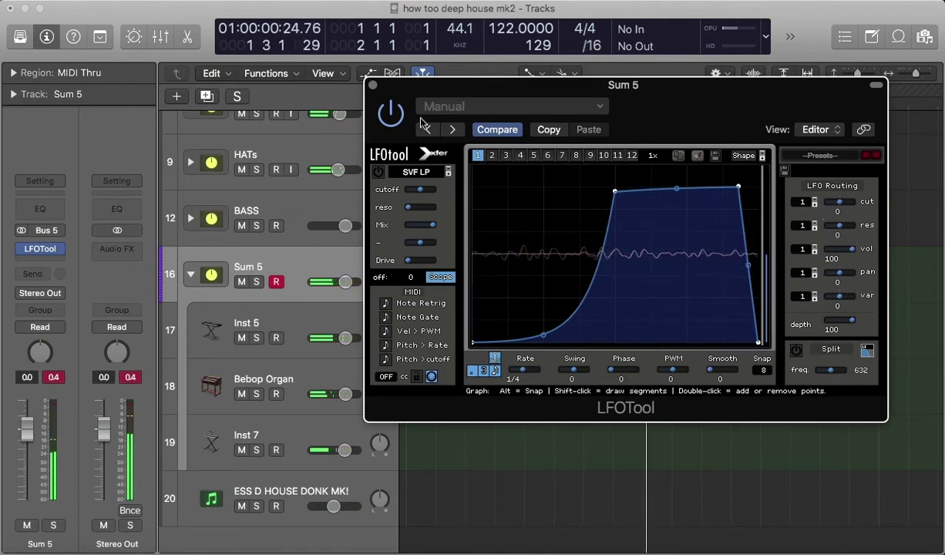
- Close LFOTool and cycle through Sum 5's layers, ending with Inst 5 selected and record-armed
click(373, 86)
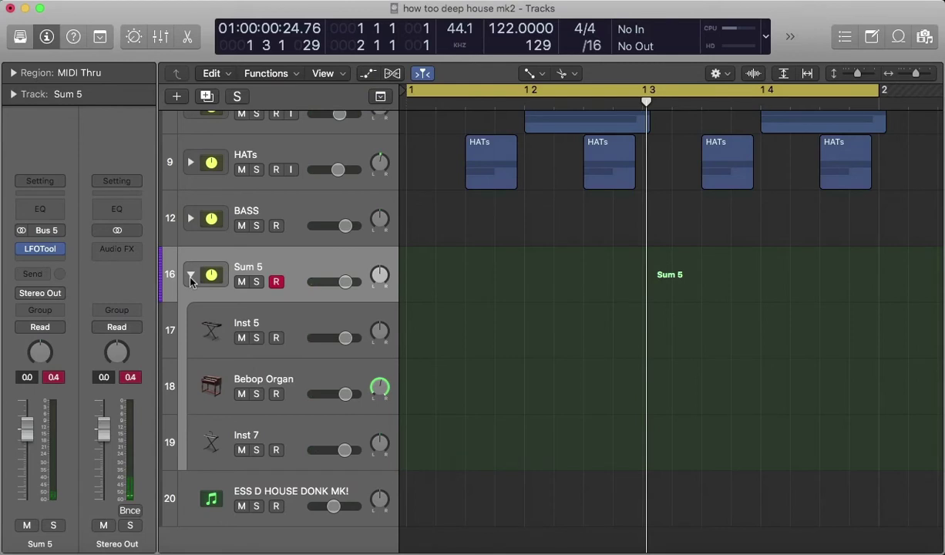
click(260, 318)
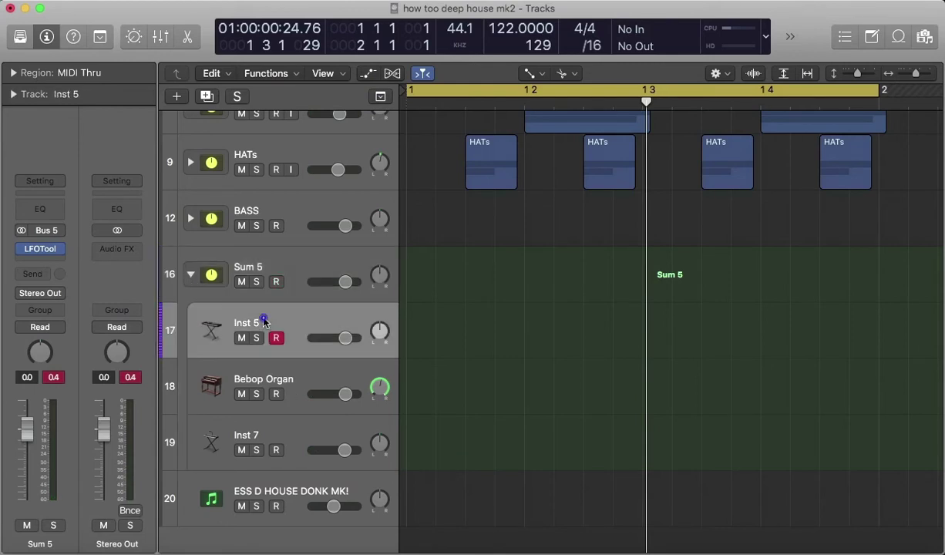
click(308, 373)
click(289, 433)
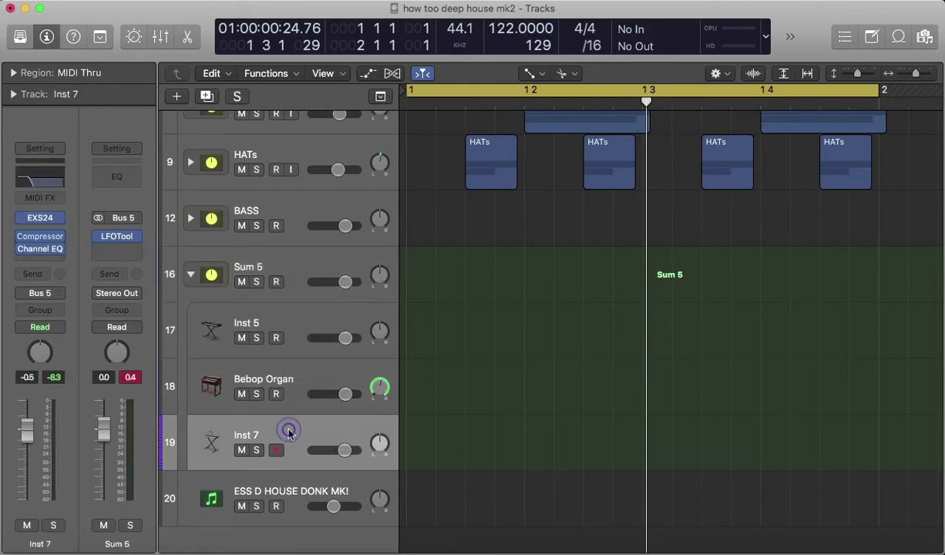
click(302, 372)
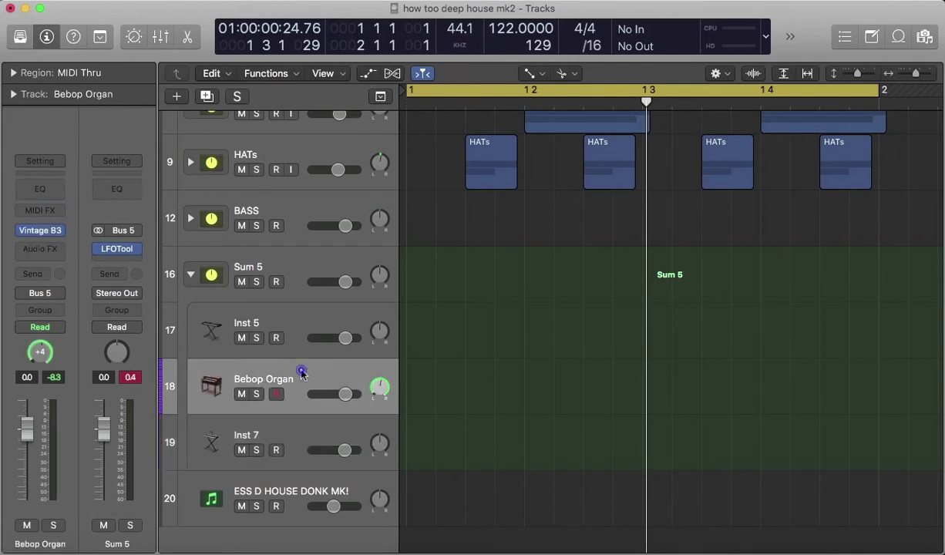
click(284, 321)
click(302, 434)
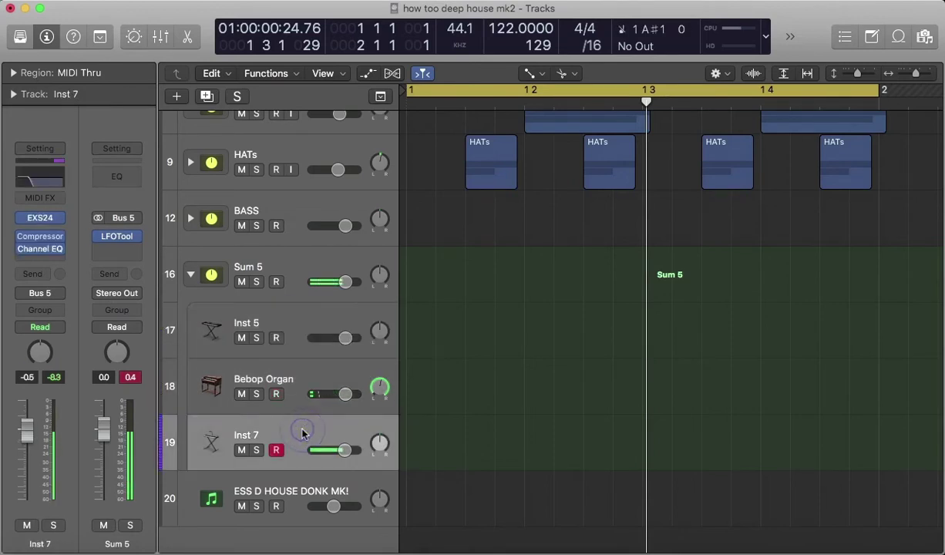
click(276, 317)
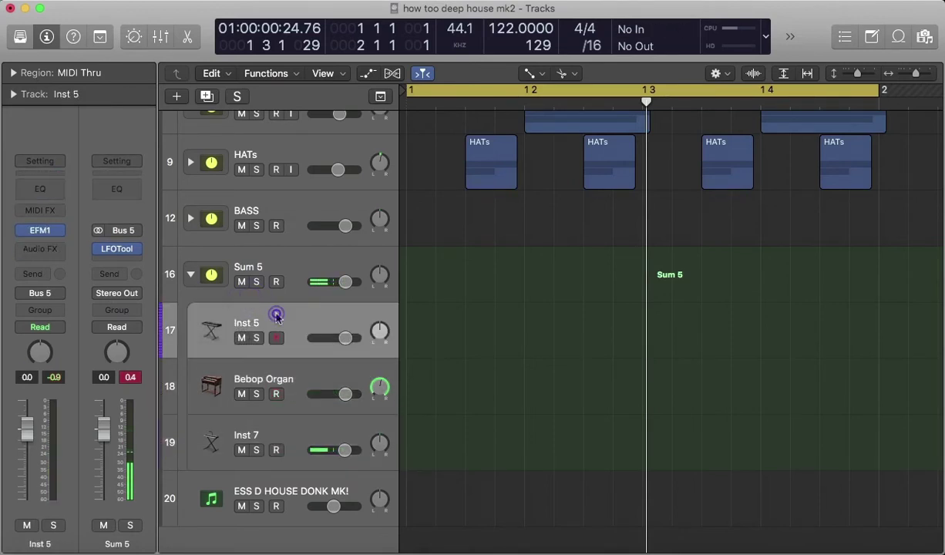
- Add a Channel EQ to Inst 5 with analyzer on and a 36dB/Oct low cut at 108 Hz
click(42, 187)
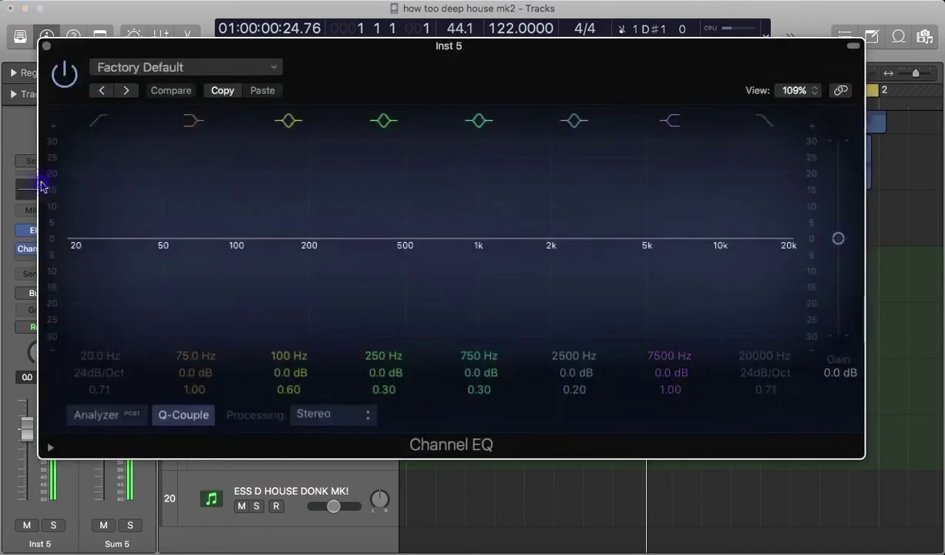
click(108, 415)
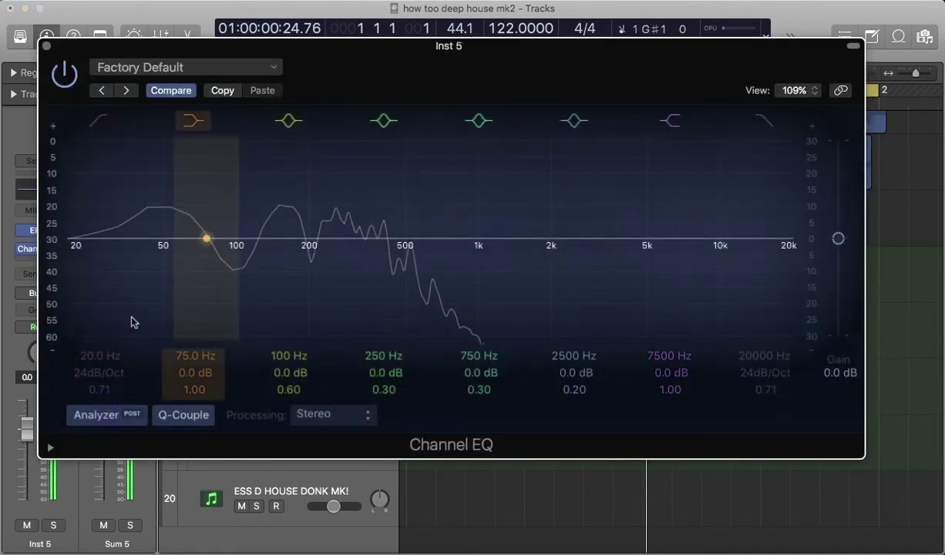
click(95, 123)
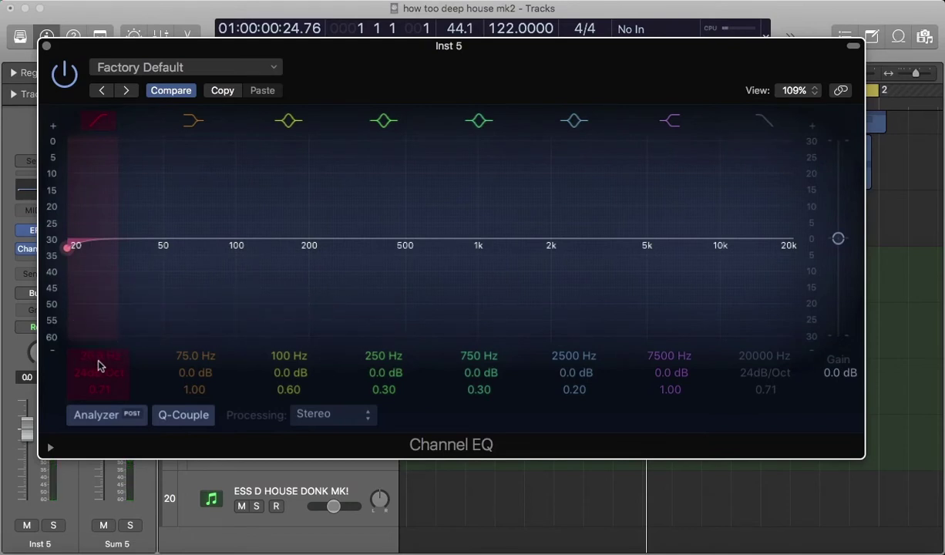
drag(98, 364, 98, 327)
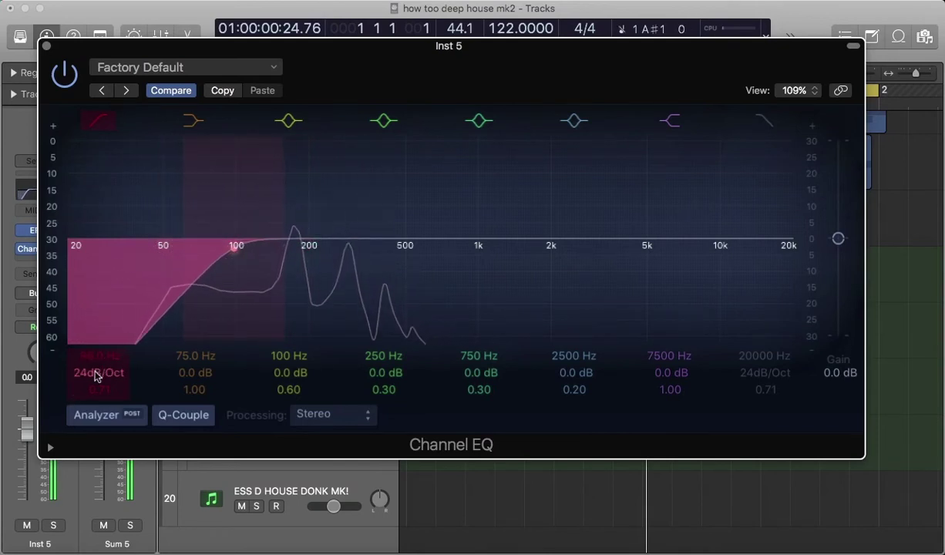
drag(99, 358, 99, 351)
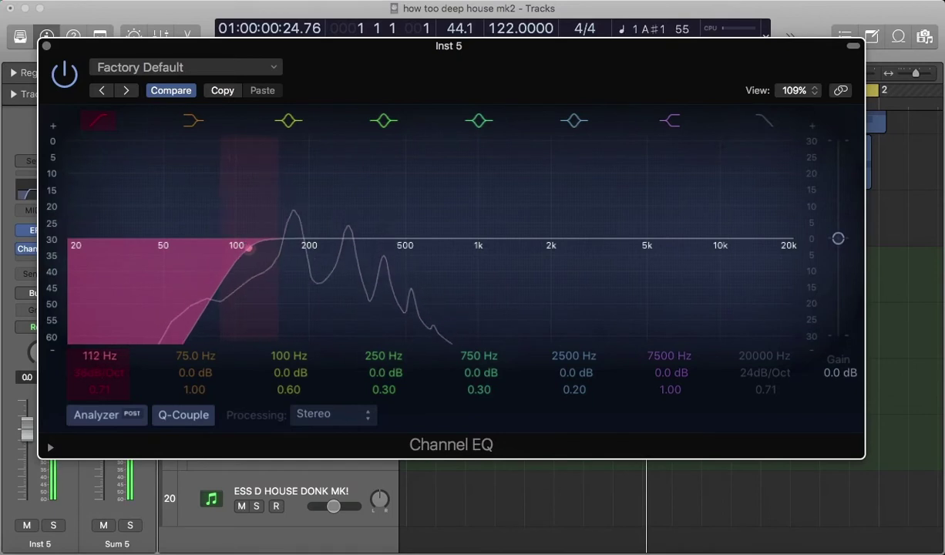
- Arm Bebop Organ and check its Channel EQ with the spectrum analyzer turned on
click(46, 45)
click(242, 374)
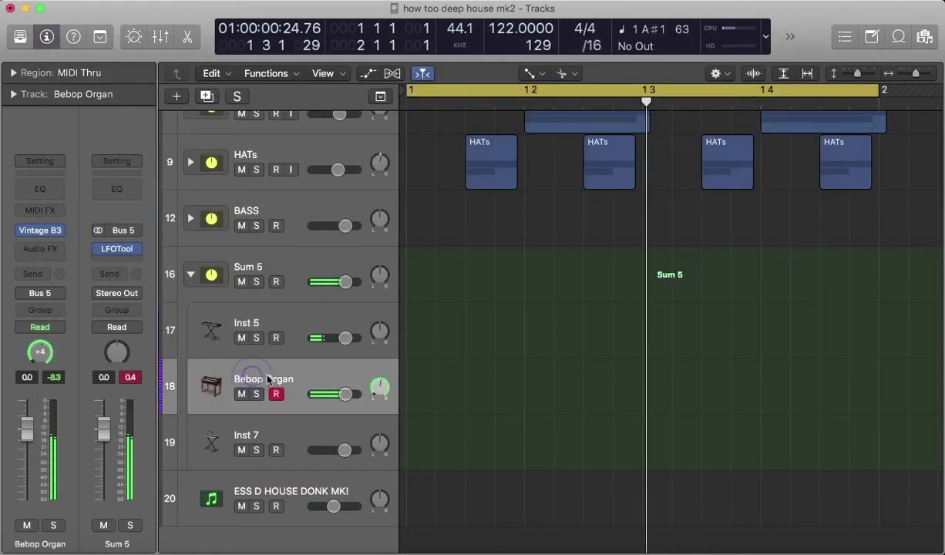
click(48, 188)
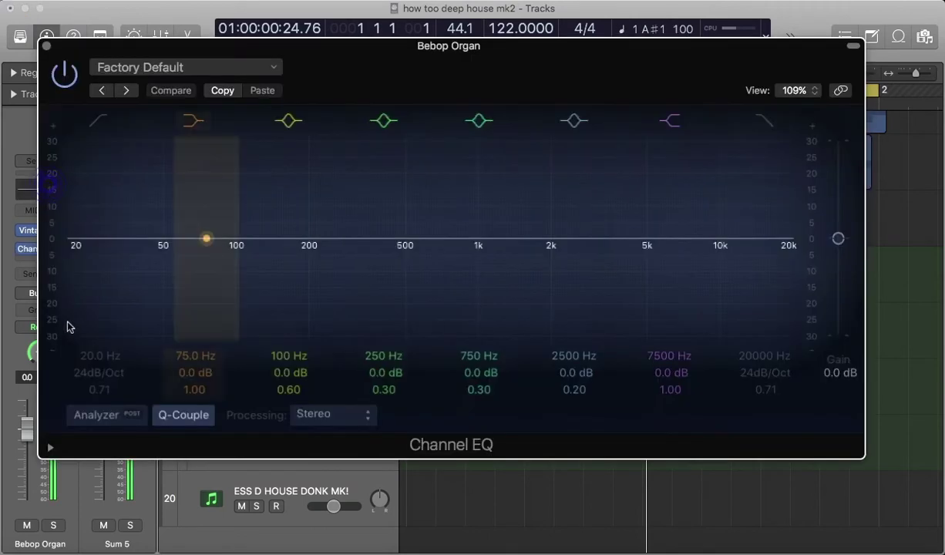
click(111, 416)
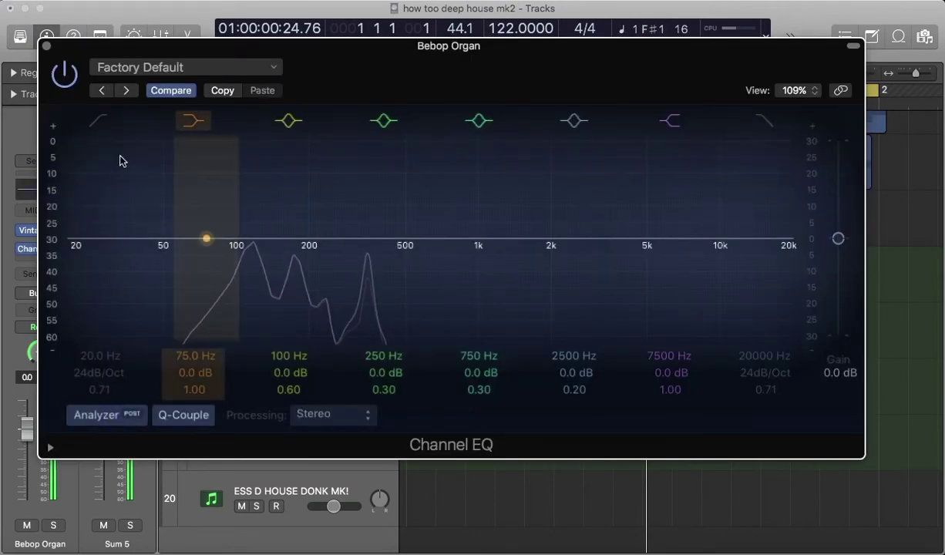
click(45, 46)
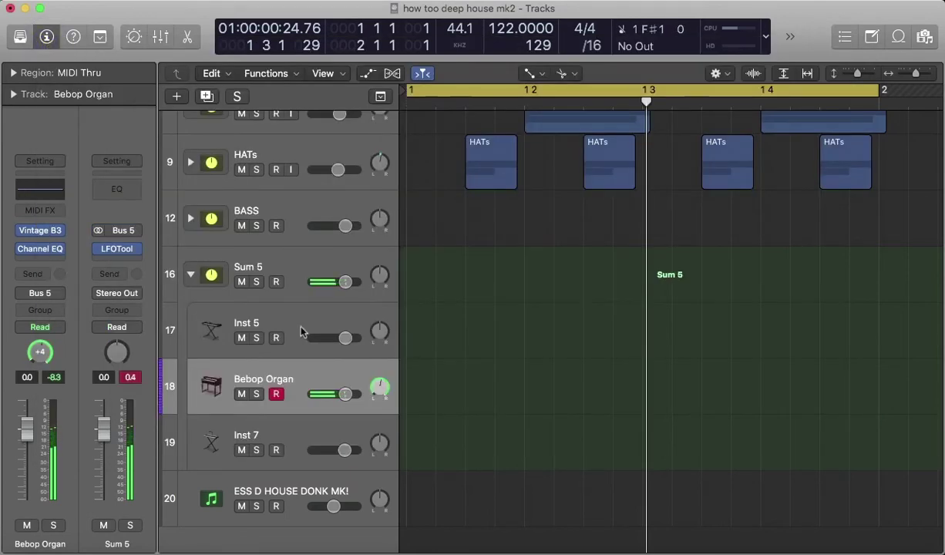
- Arm Sum 5, setting Inst 5 to -6.6 dB, Bebop Organ to -1.1 dB, Inst 7 lower
click(276, 282)
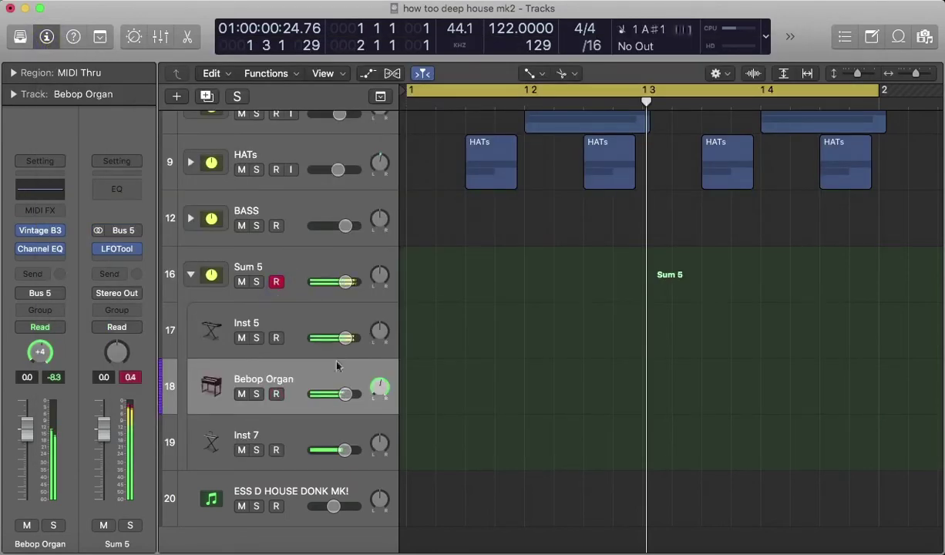
mouse_move(346, 338)
mouse_down()
mouse_move(322, 338)
mouse_move(333, 338)
mouse_up()
drag(345, 394, 343, 394)
drag(337, 449, 321, 451)
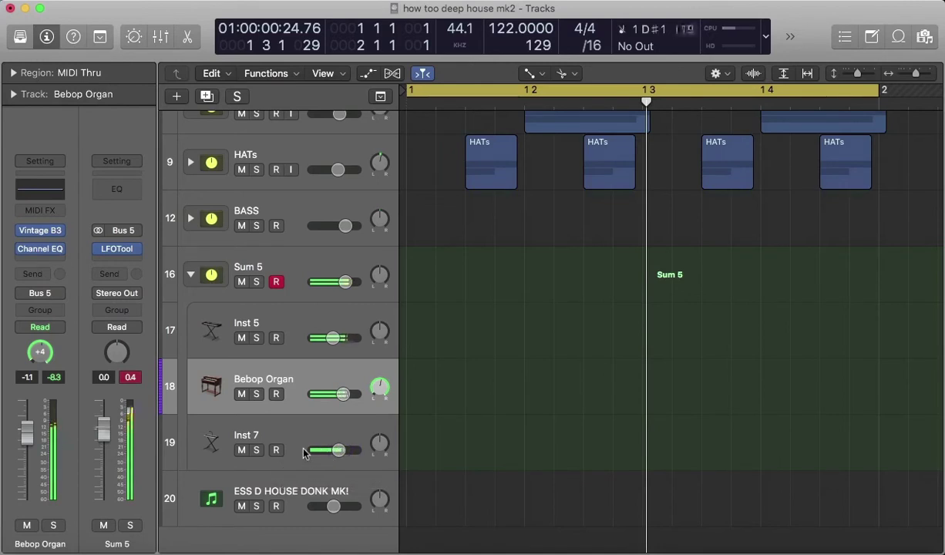
- Transpose Inst 7's EXS24 sampler to -12, then re-arm Bebop Organ and Inst 5
click(275, 430)
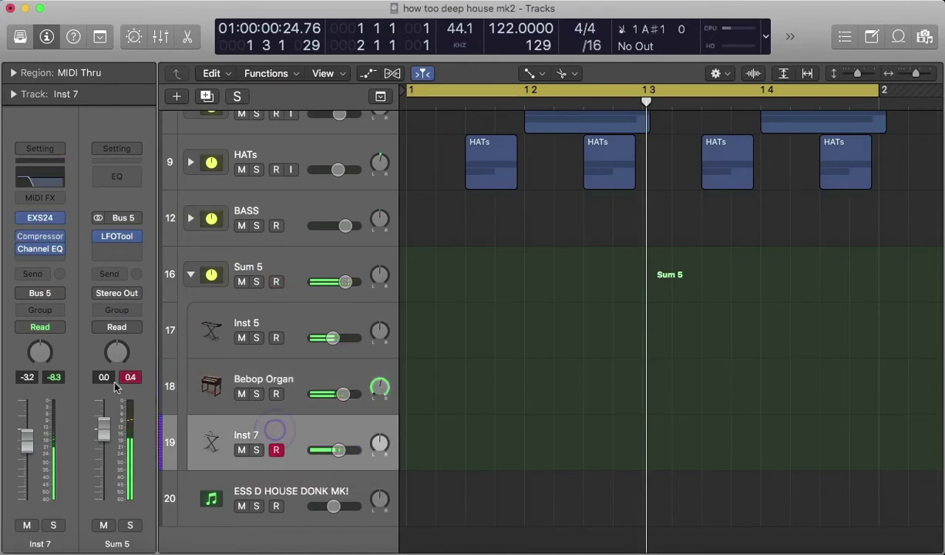
click(42, 217)
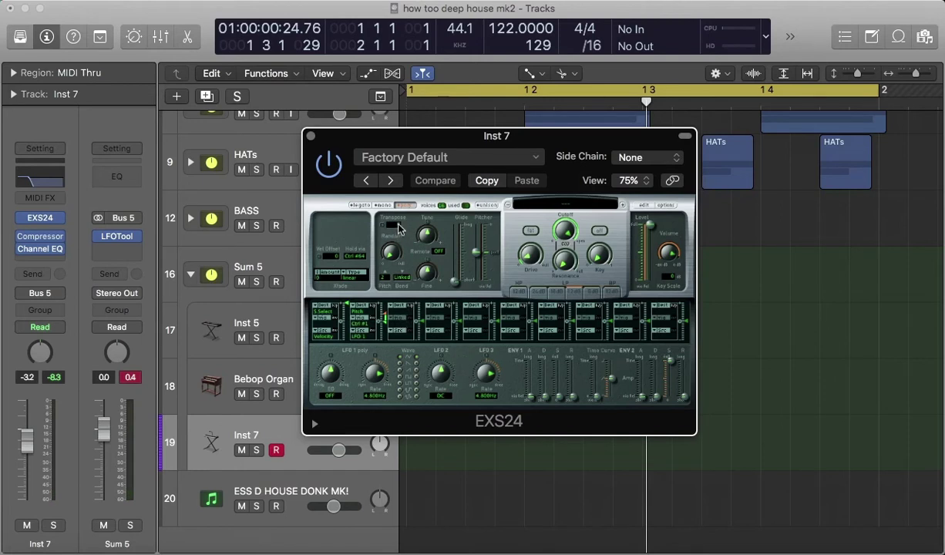
drag(399, 228, 399, 231)
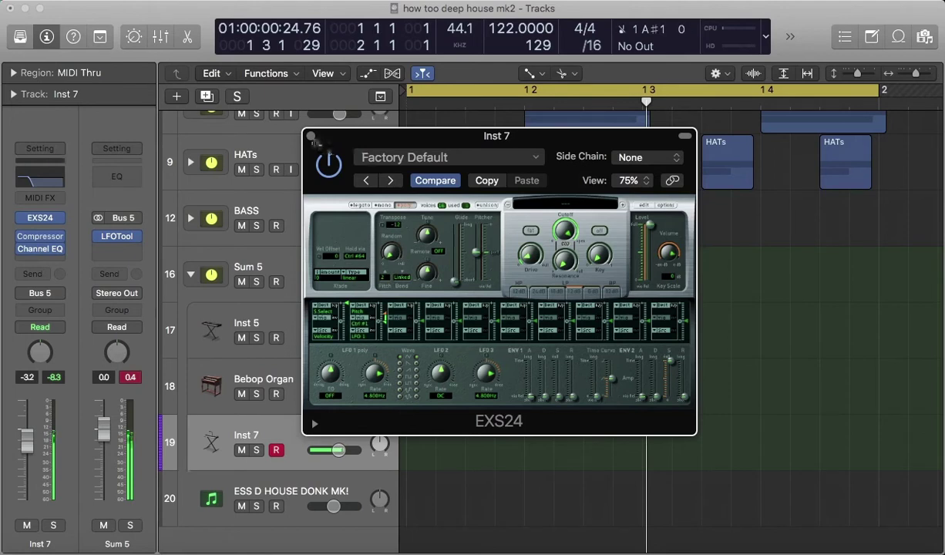
click(309, 136)
click(277, 394)
click(276, 338)
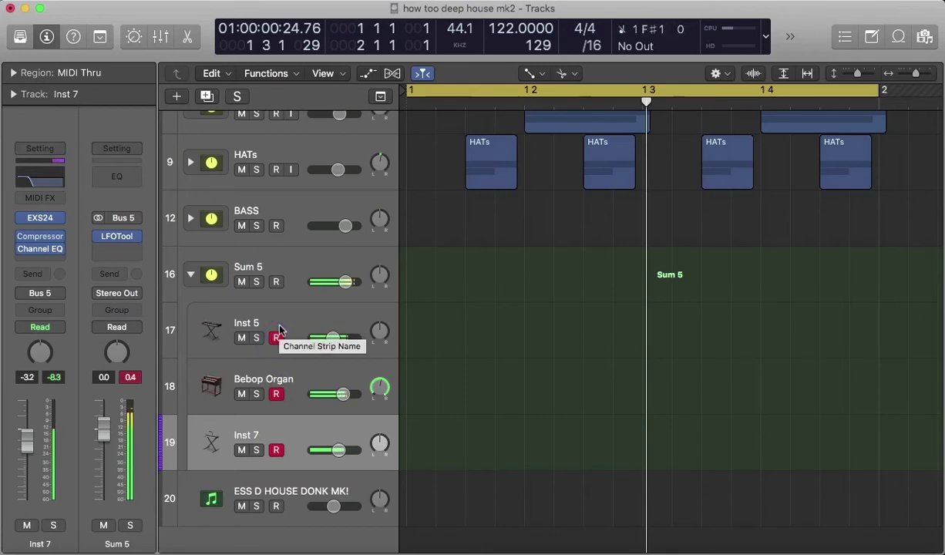
- Play and stop the stack, collapse Sum 5, and select the ESS D HOUSE DONK MK! track
key(space)
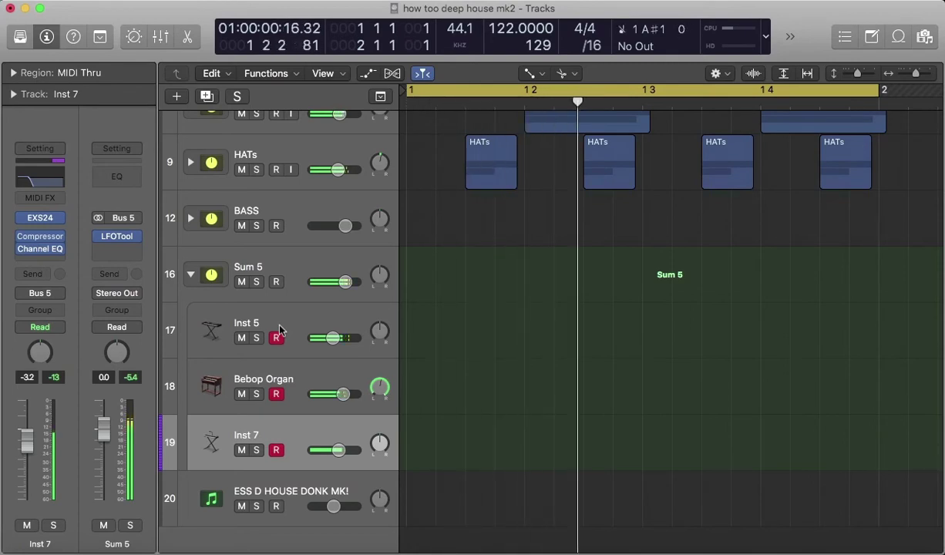
key(space)
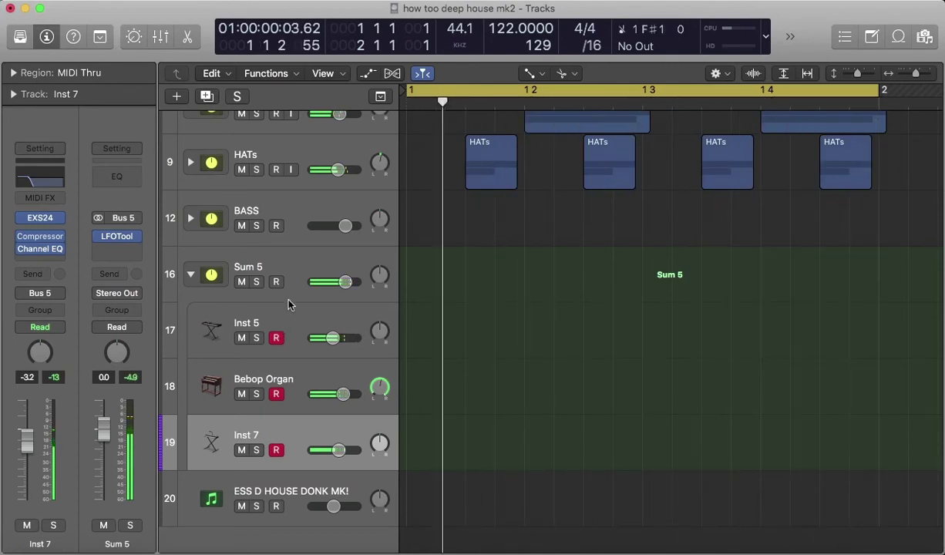
click(191, 275)
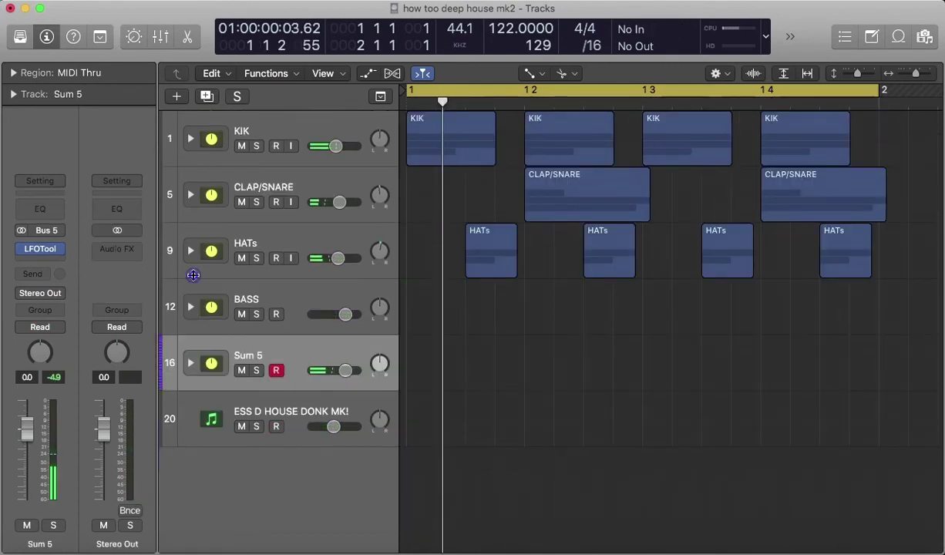
click(263, 412)
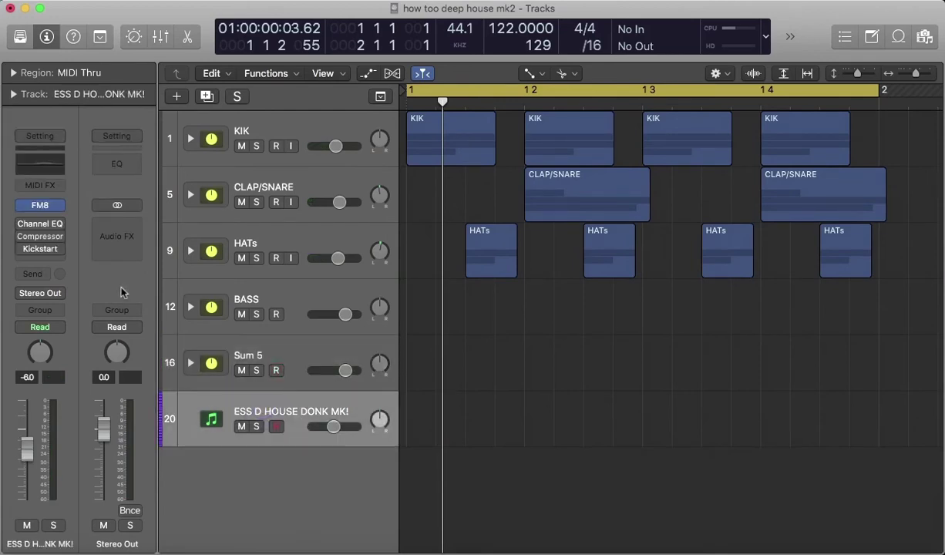
- Load a blank NewSound into the donk track's FM8 and show its Expert operator page
click(43, 206)
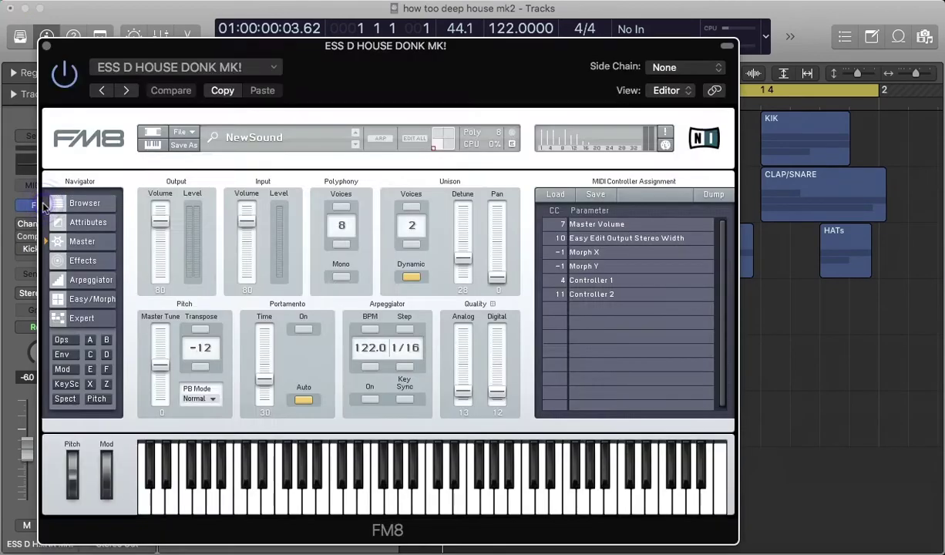
click(261, 70)
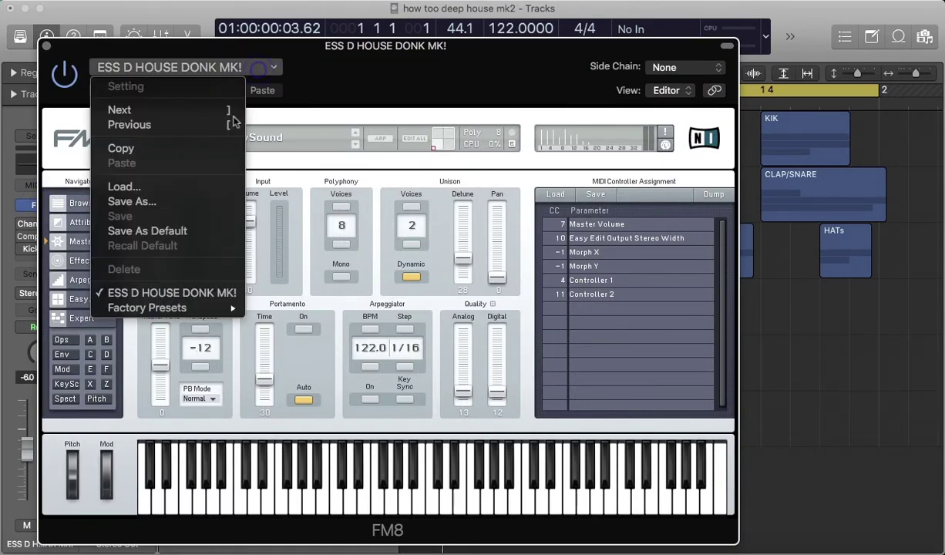
click(361, 97)
click(231, 139)
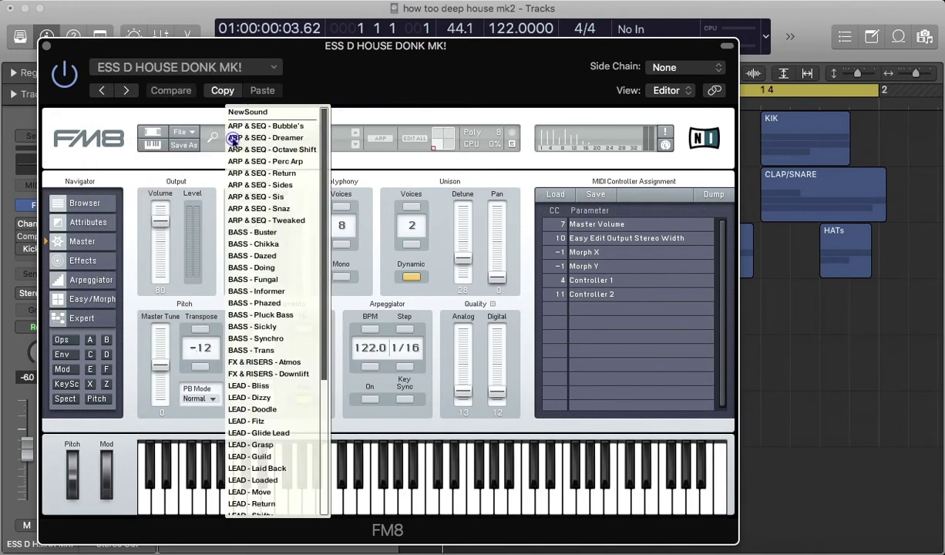
click(180, 124)
click(181, 131)
click(202, 132)
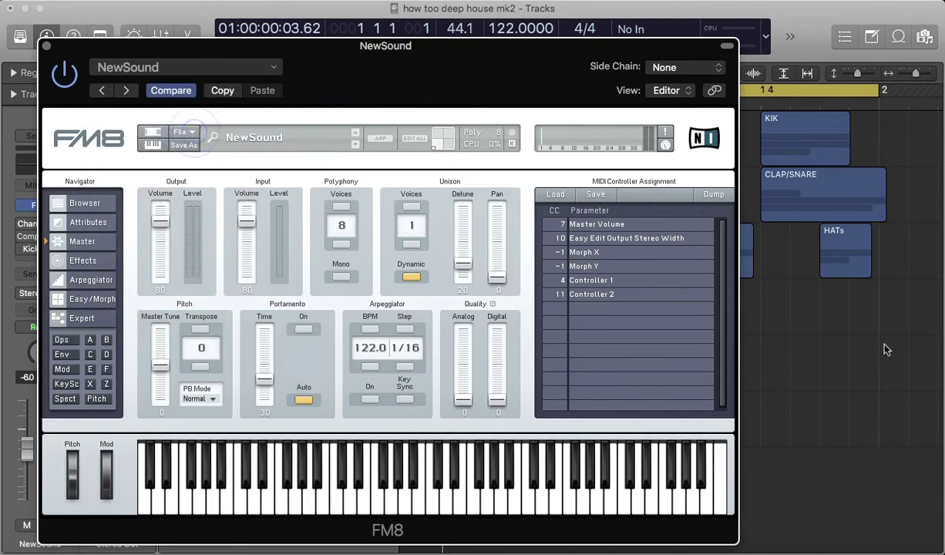
click(88, 323)
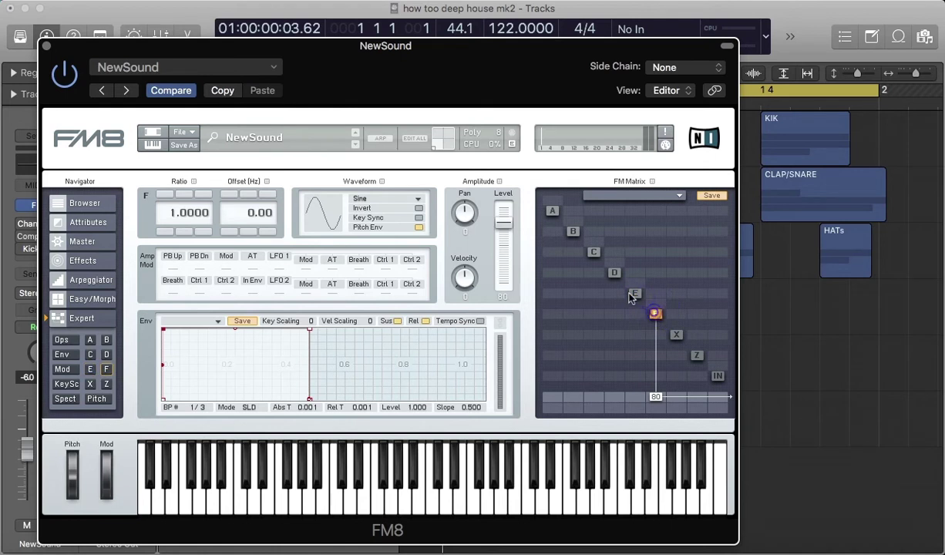
- Set the E→F cell in FM8's FM Matrix to 70, then show the Env page
click(656, 314)
click(636, 294)
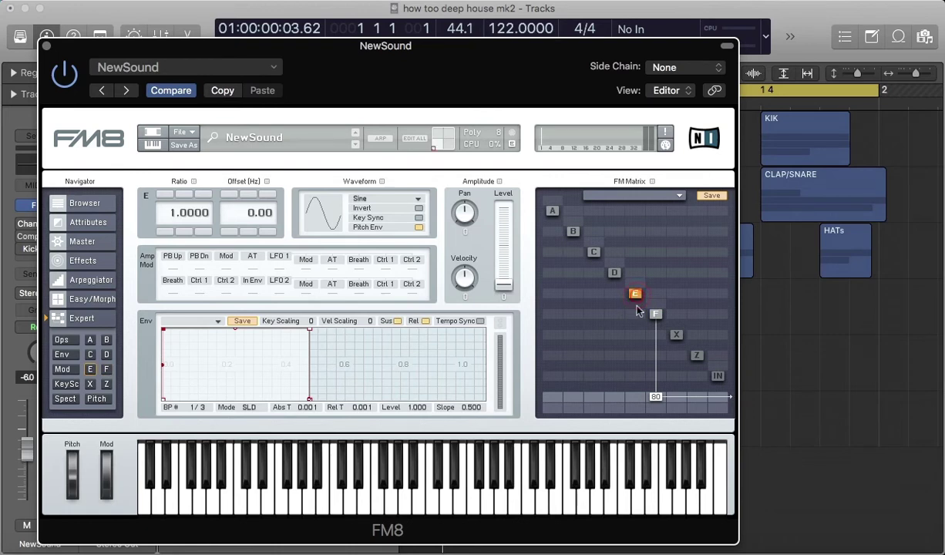
drag(638, 319, 648, 272)
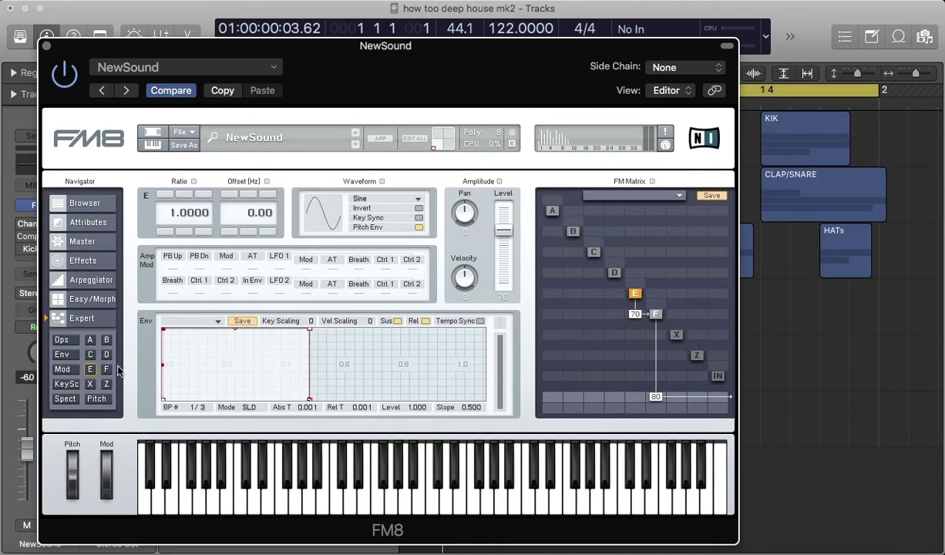
click(59, 354)
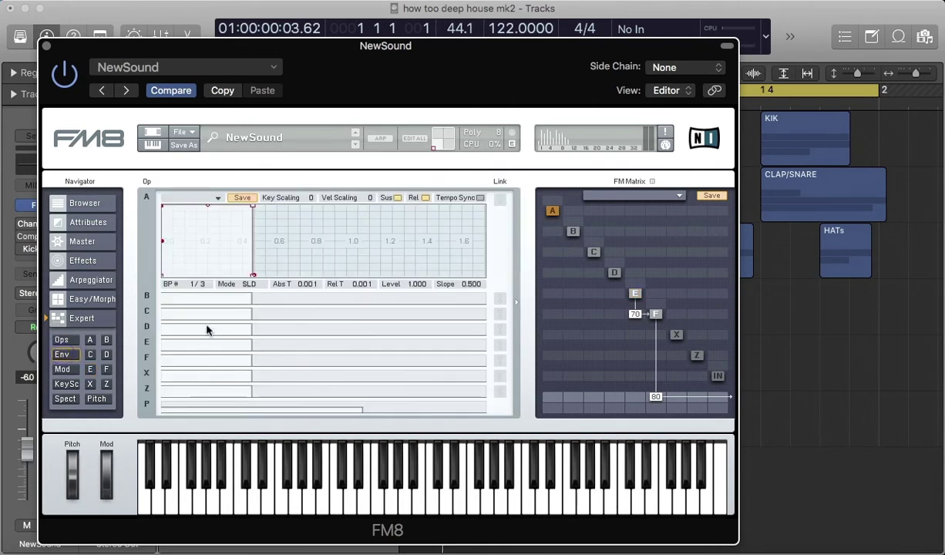
- Expand operator E's envelope in FM8 and shorten it
click(168, 345)
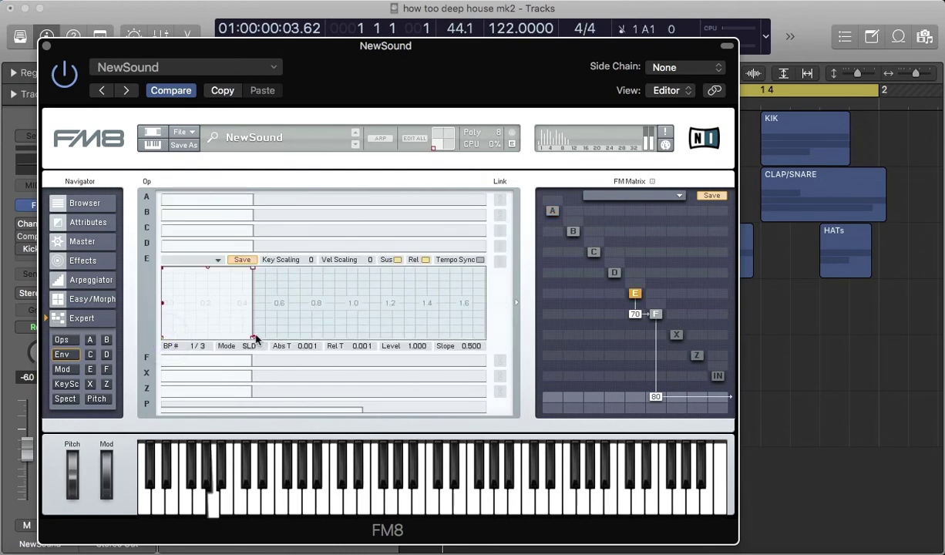
mouse_move(287, 341)
mouse_down()
mouse_move(218, 331)
mouse_move(279, 344)
mouse_move(319, 340)
mouse_move(314, 347)
mouse_up()
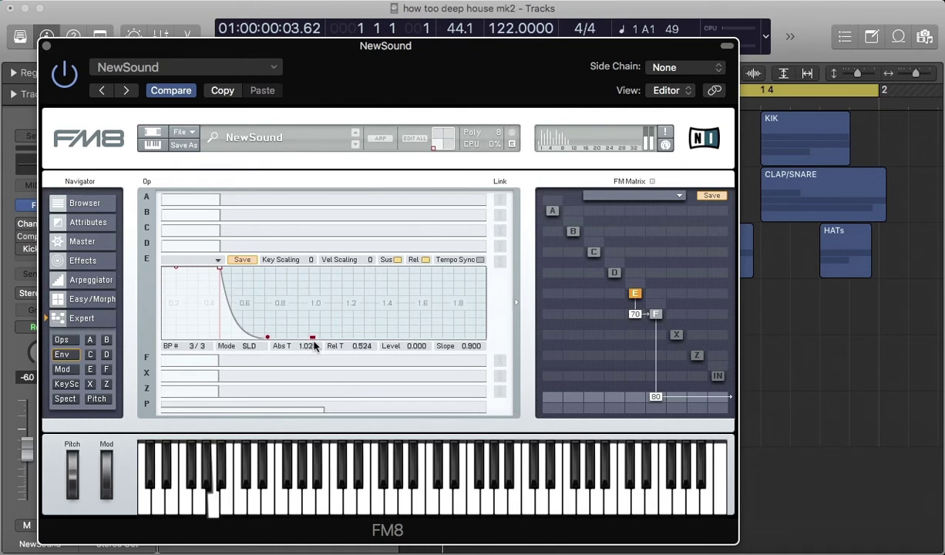
click(309, 261)
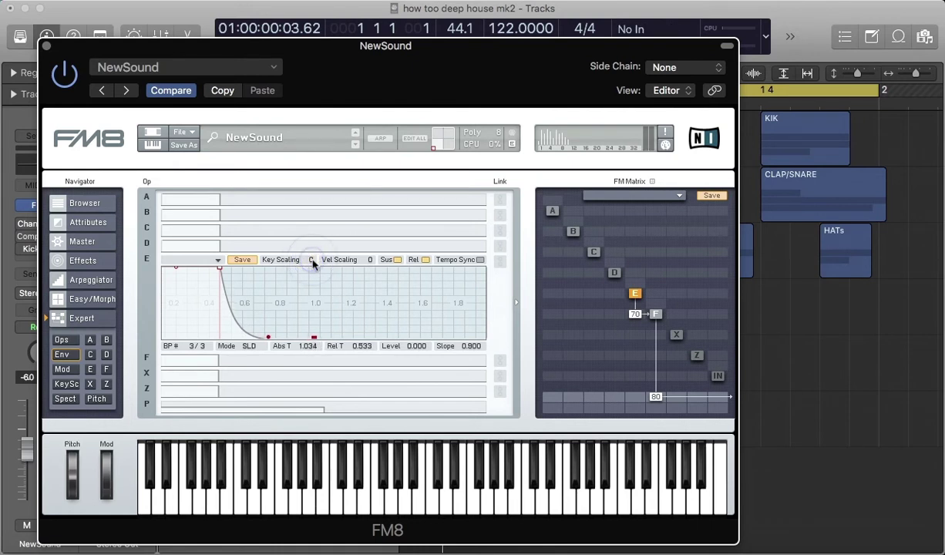
click(312, 261)
click(311, 260)
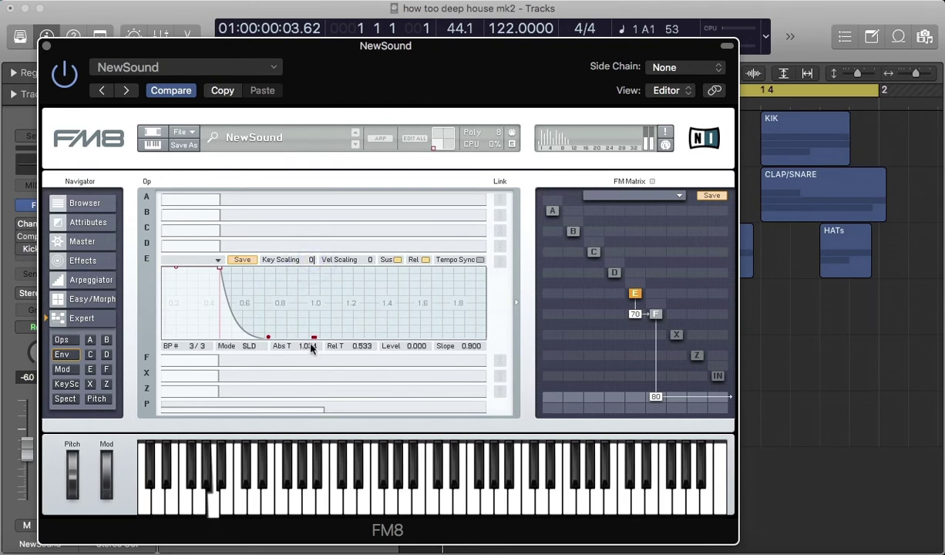
- Pull E's envelope end earlier and give operator F a decay to zero within about 0.8 s
drag(313, 337, 330, 344)
click(481, 260)
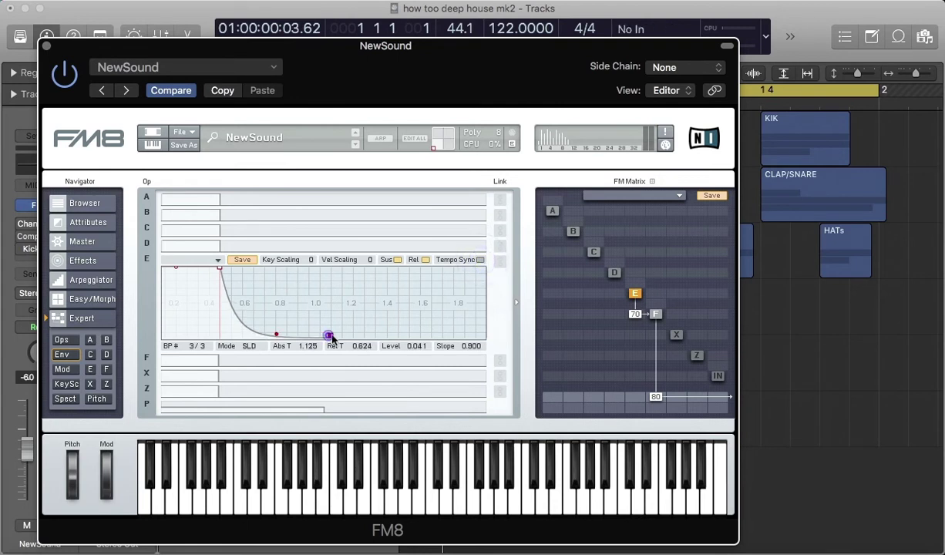
drag(328, 337, 324, 343)
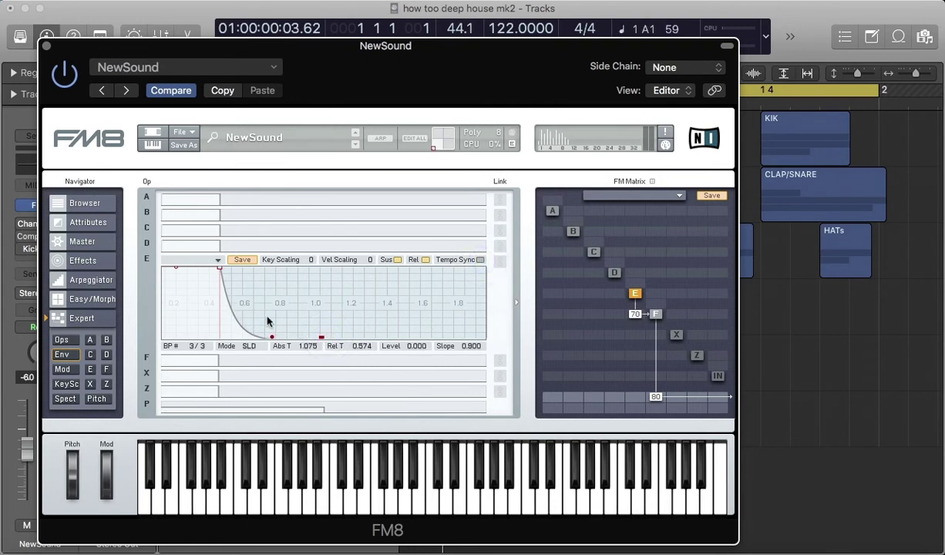
click(141, 359)
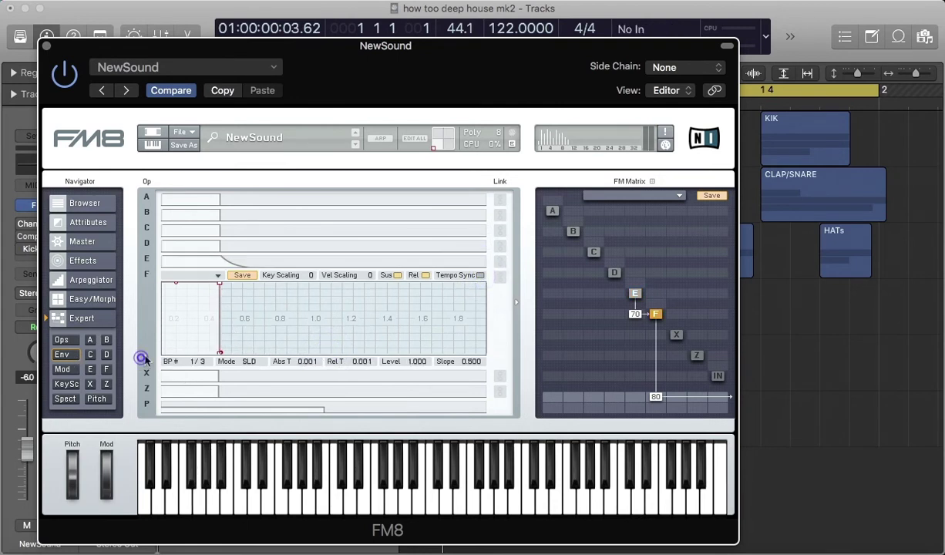
drag(222, 354, 278, 364)
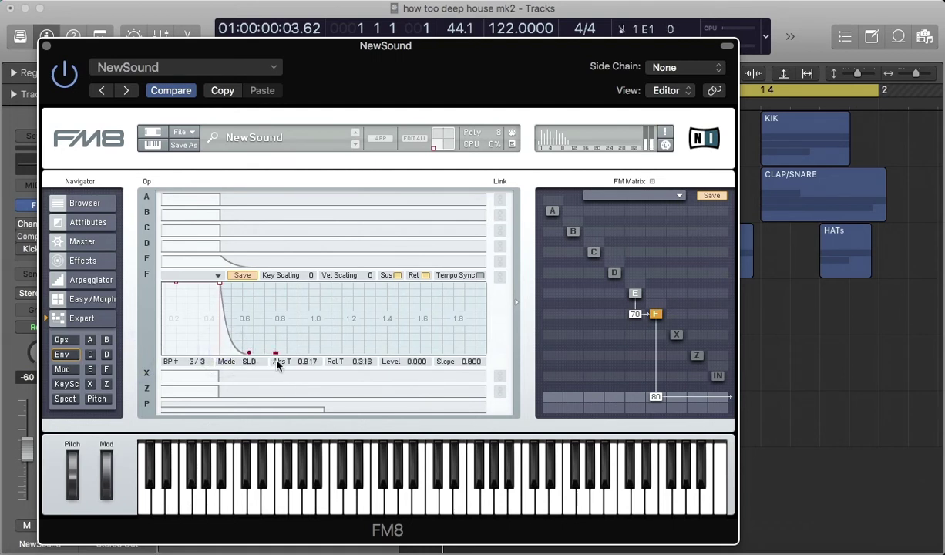
- Enable Key Sync for FM8 operators E and F
click(61, 369)
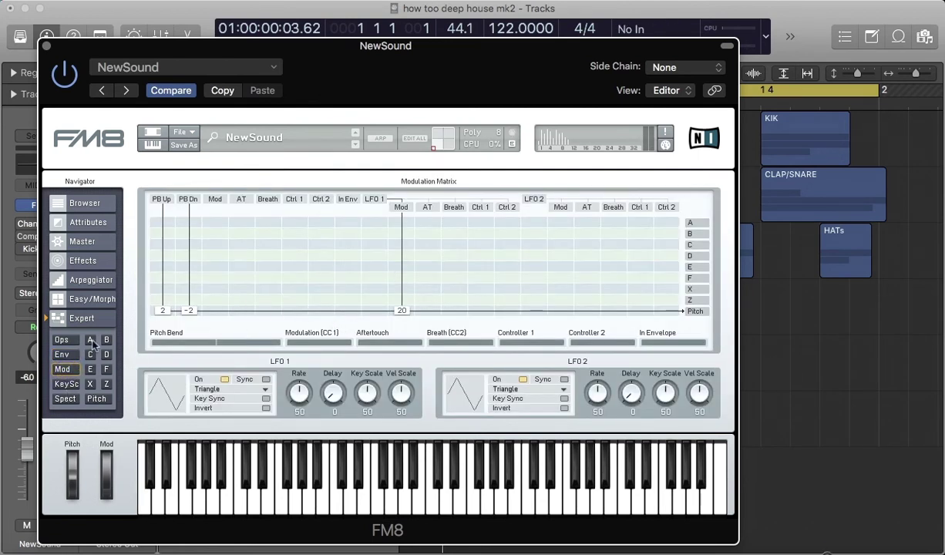
click(67, 343)
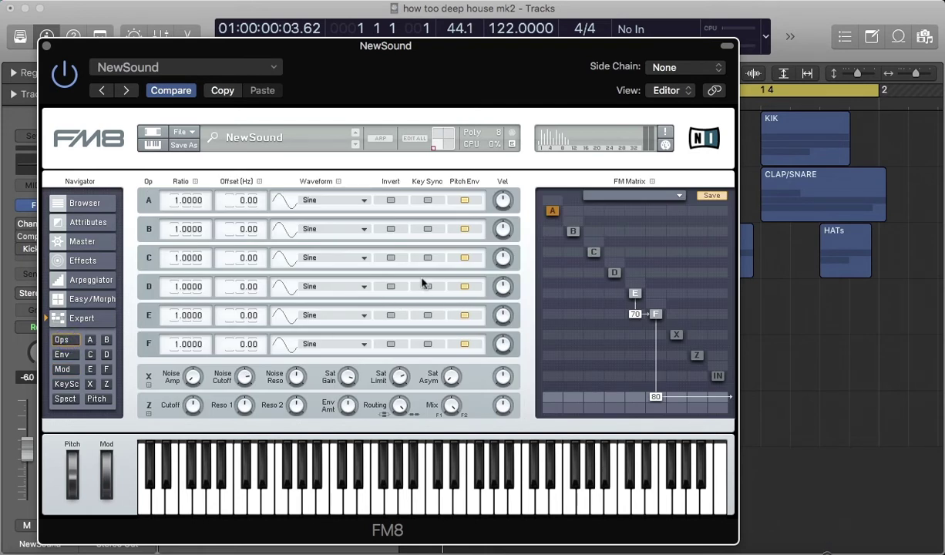
click(428, 315)
click(428, 344)
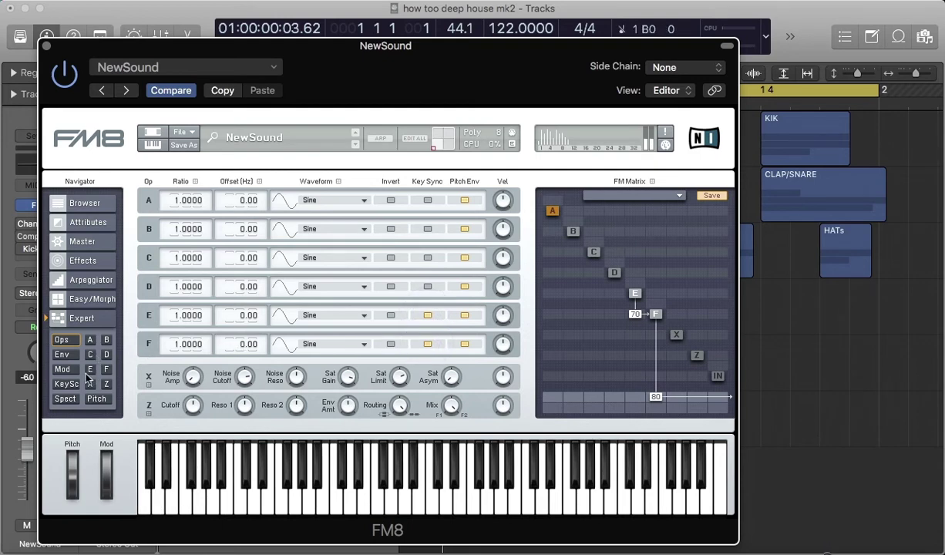
- Set FM8's unison to 2 voices with detune at 40
click(91, 297)
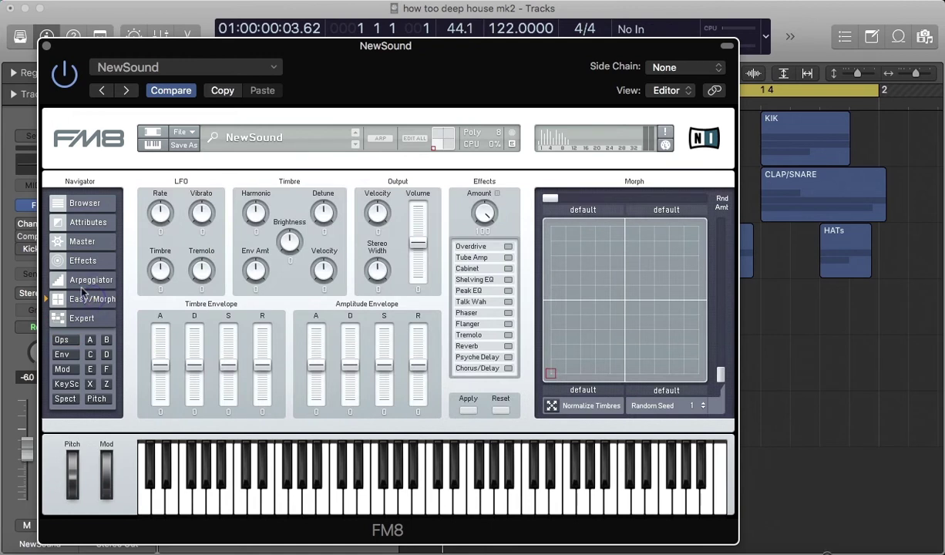
click(84, 242)
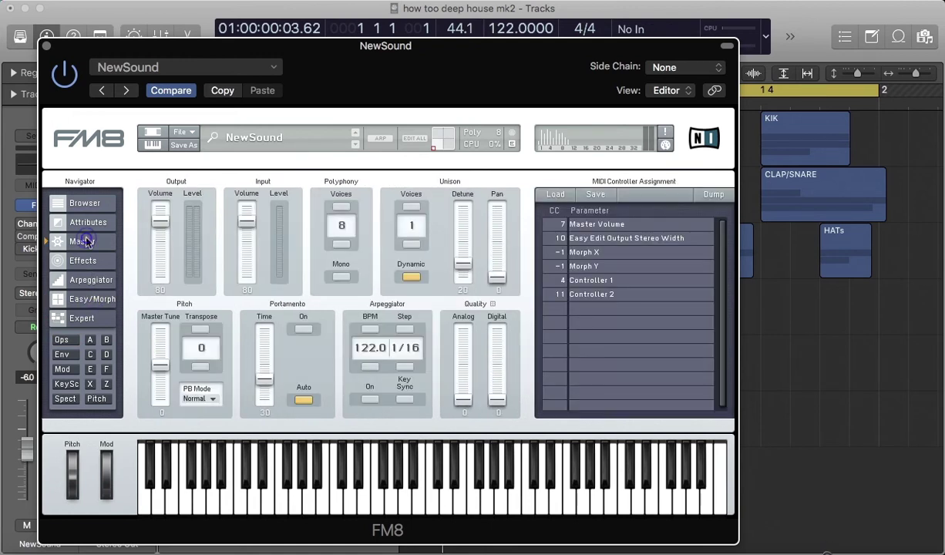
click(410, 206)
click(413, 245)
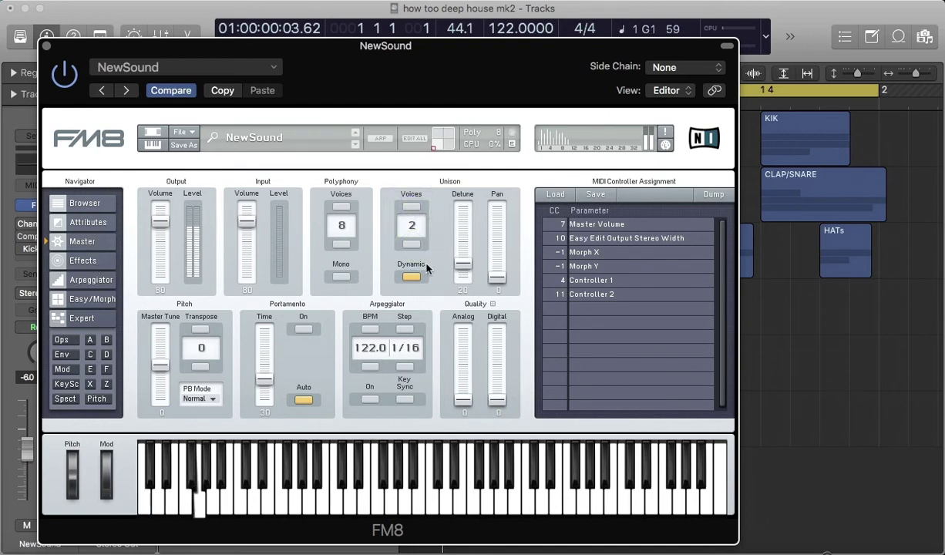
drag(462, 264, 465, 247)
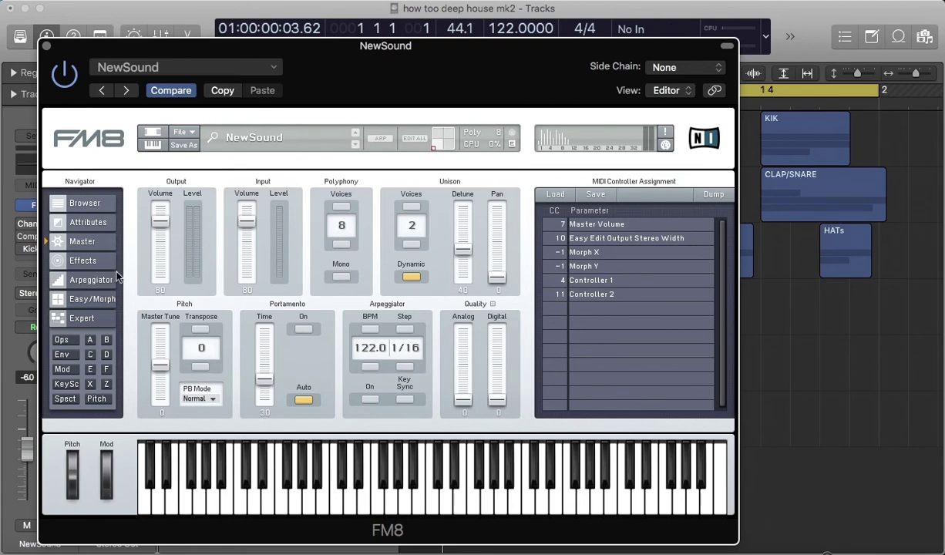
click(83, 260)
click(84, 280)
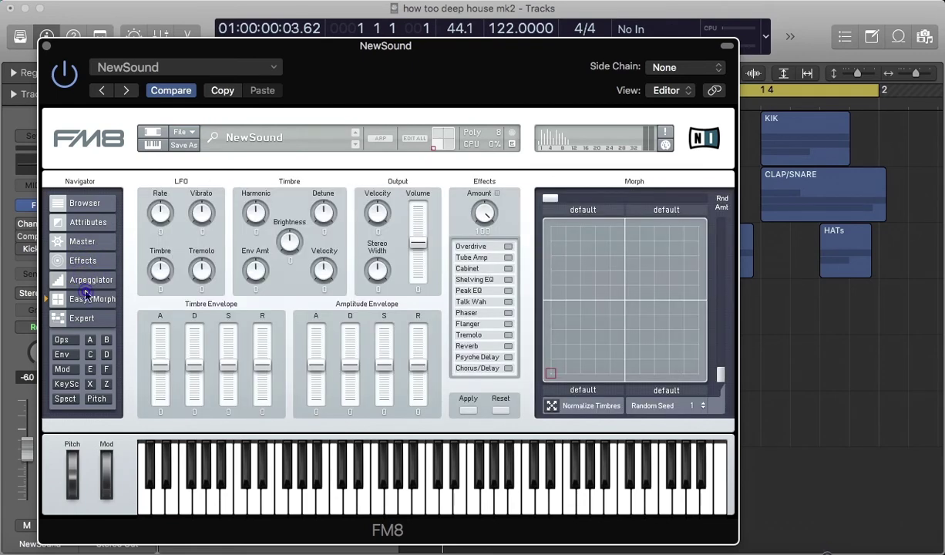
click(85, 319)
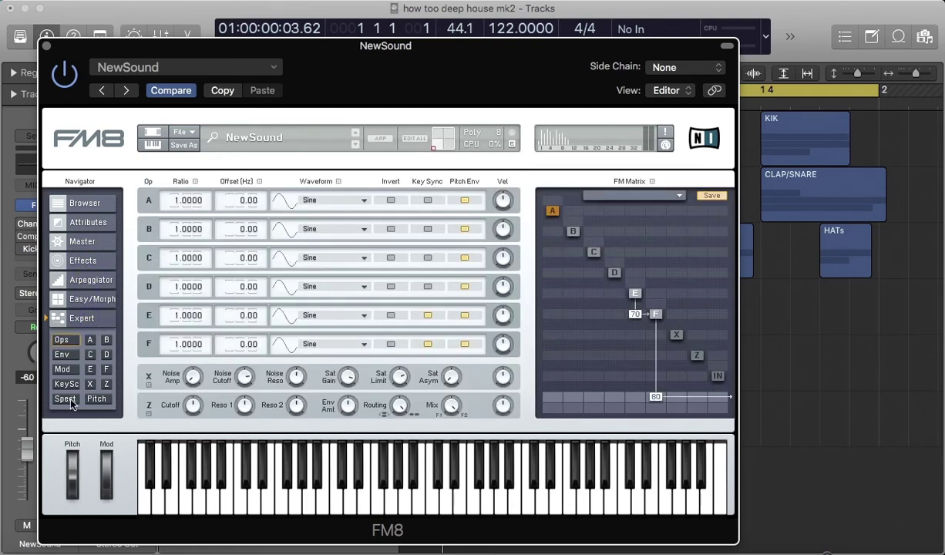
- Bring up operator E's full settings in FM8 Expert, with its ratio at 2.0000
click(62, 369)
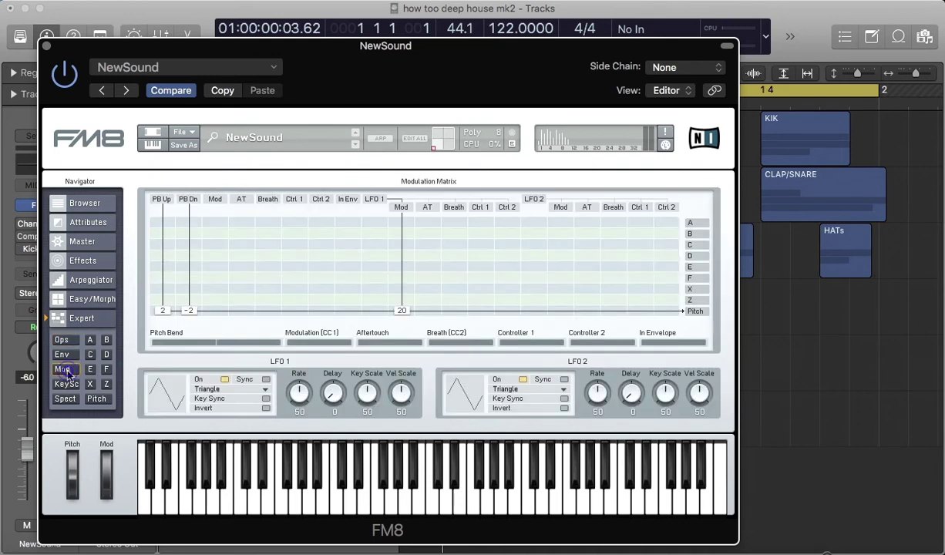
click(62, 354)
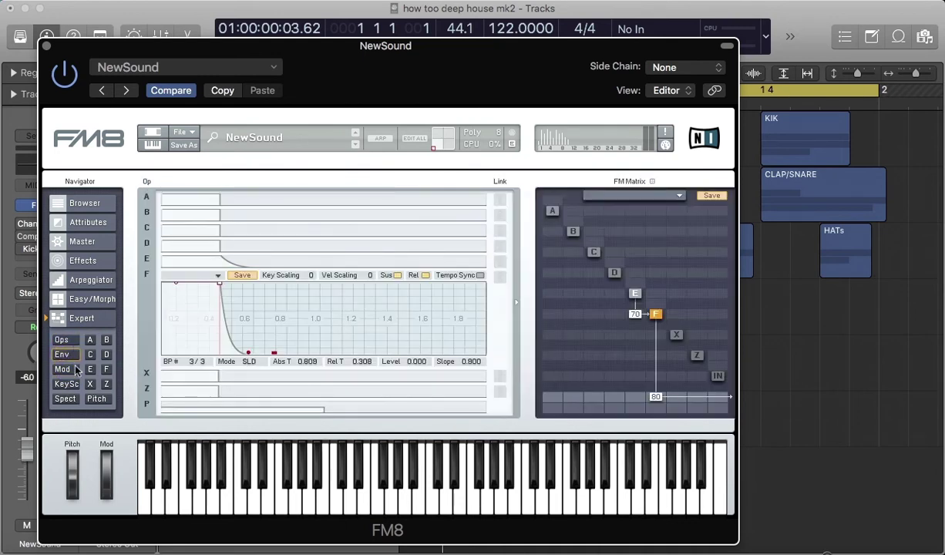
click(90, 369)
click(106, 370)
click(90, 370)
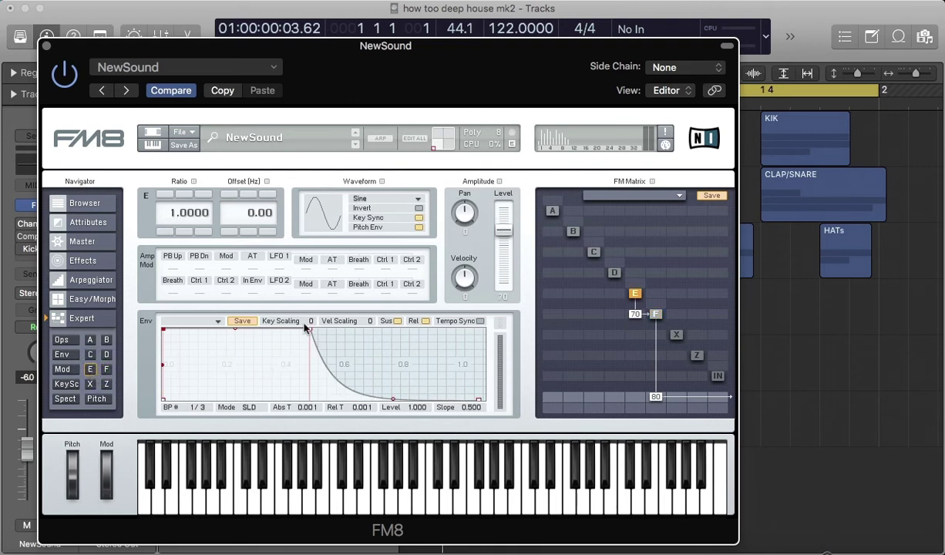
- Reshape E's envelope into a decay onto a low sustain, breakpoint near 0.49 s, level 0.184
drag(310, 333, 259, 377)
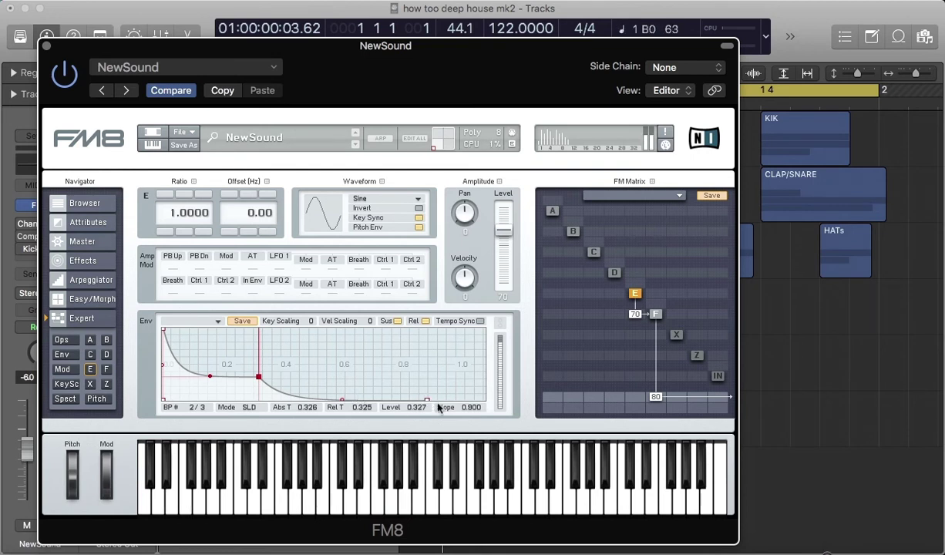
drag(426, 402, 474, 411)
drag(258, 377, 234, 382)
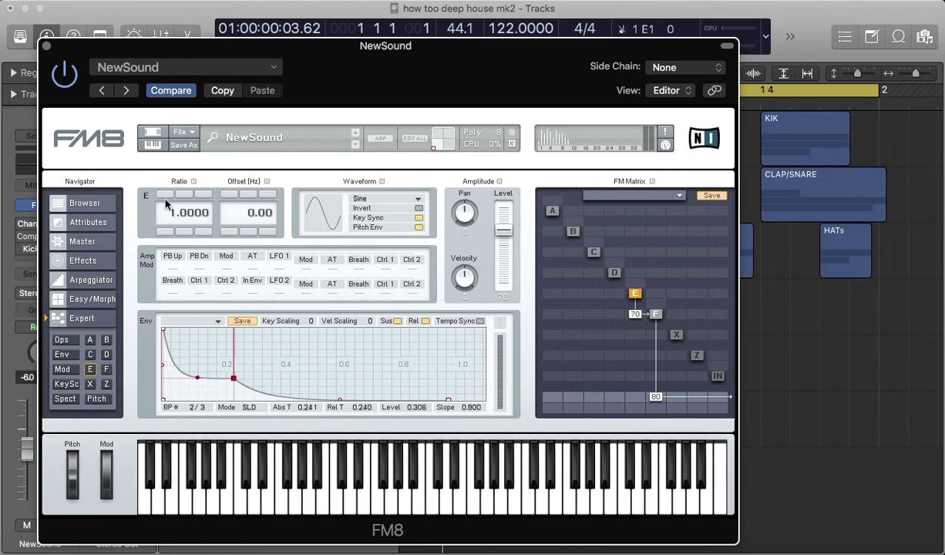
drag(233, 377, 260, 384)
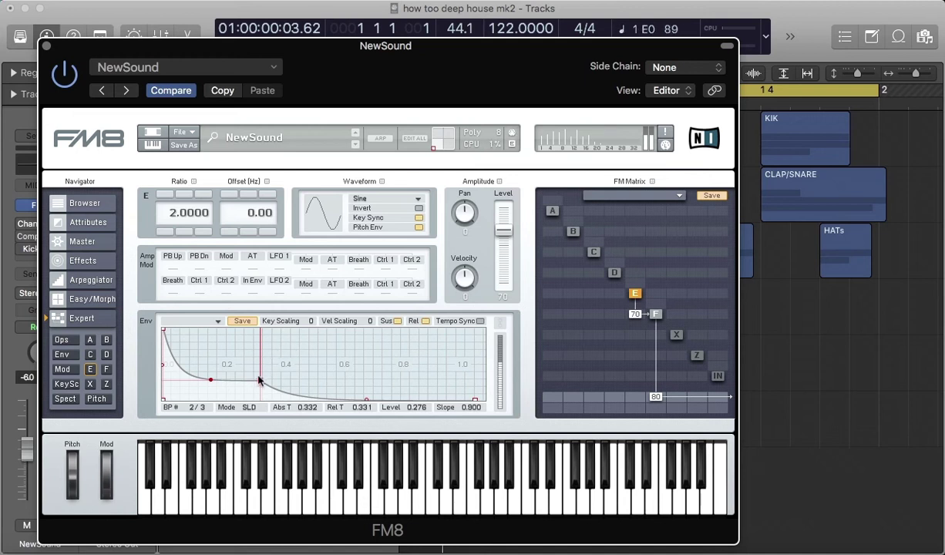
drag(260, 381, 309, 391)
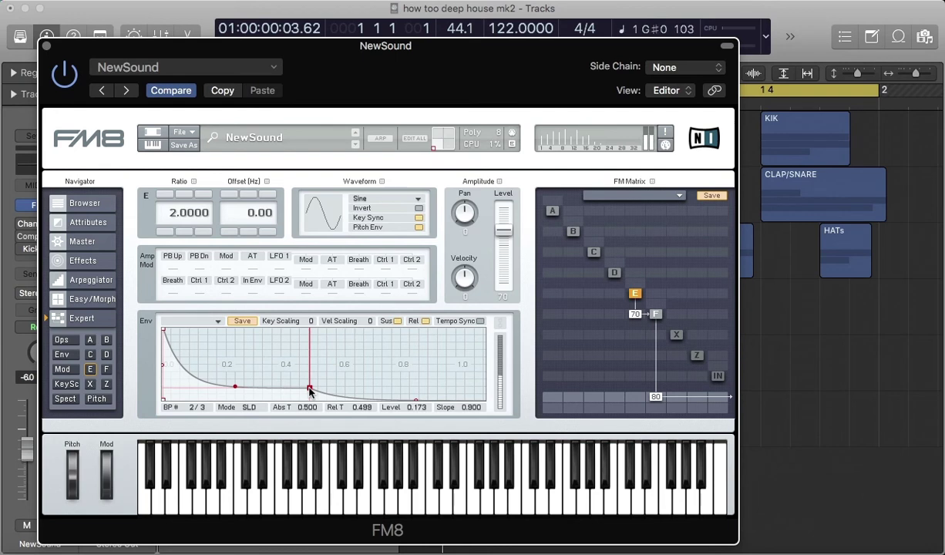
drag(310, 391, 306, 386)
- Set FM8's unison to 4 voices with detune at 66
click(77, 241)
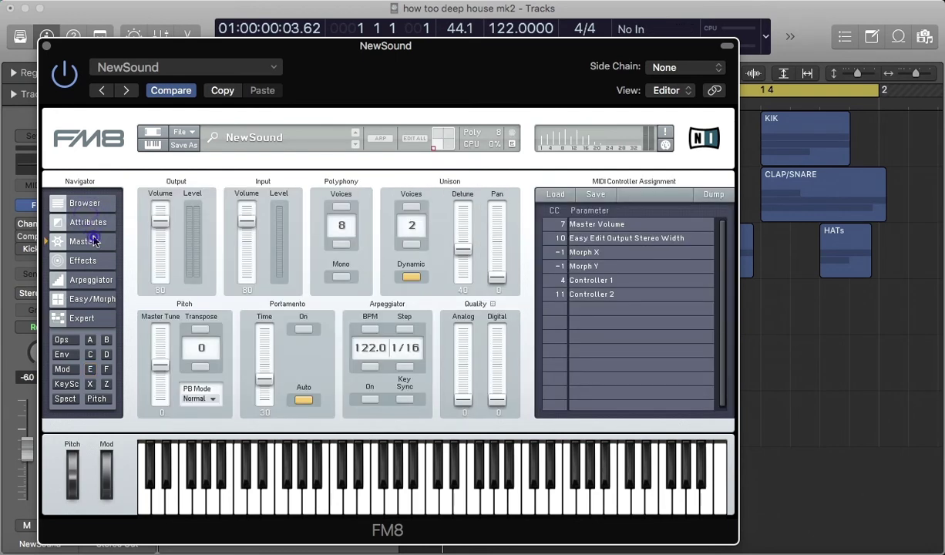
click(411, 205)
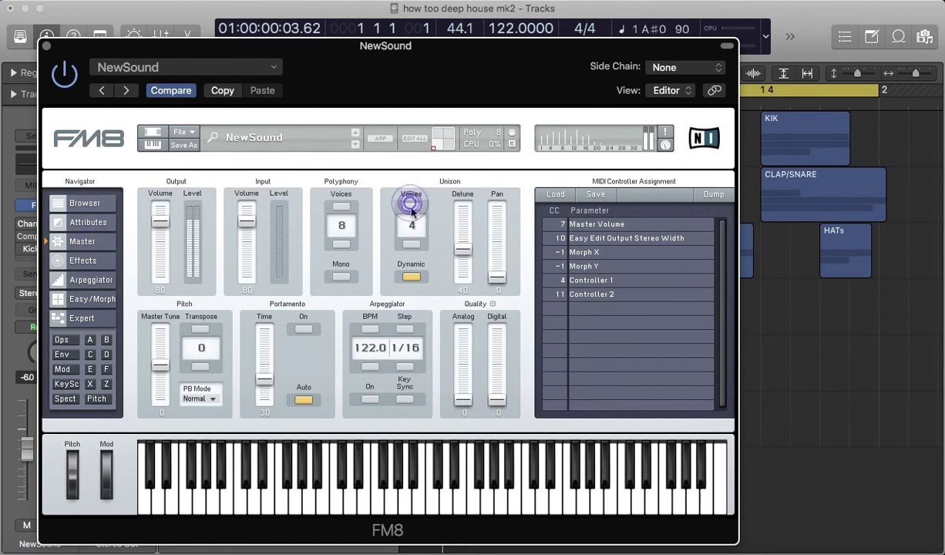
click(412, 244)
click(412, 244)
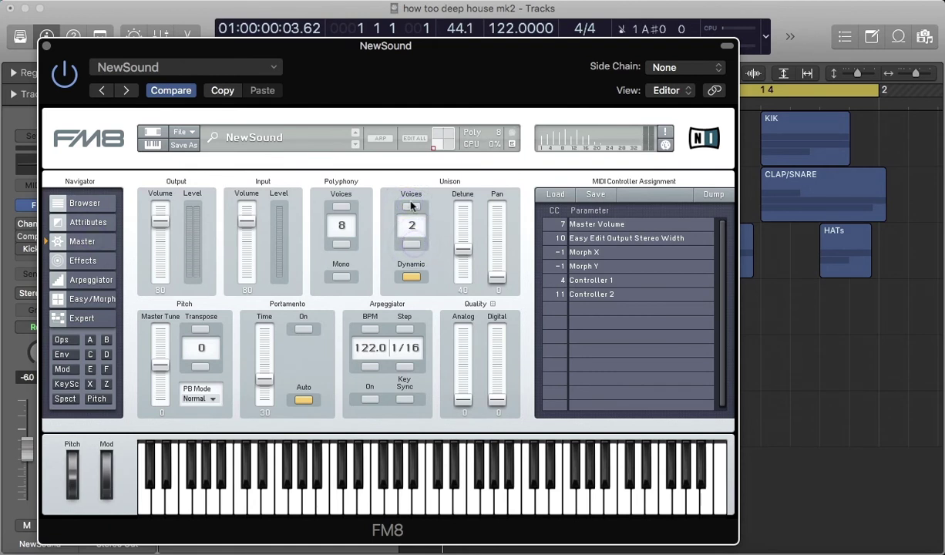
click(411, 205)
click(411, 205)
drag(466, 256, 466, 233)
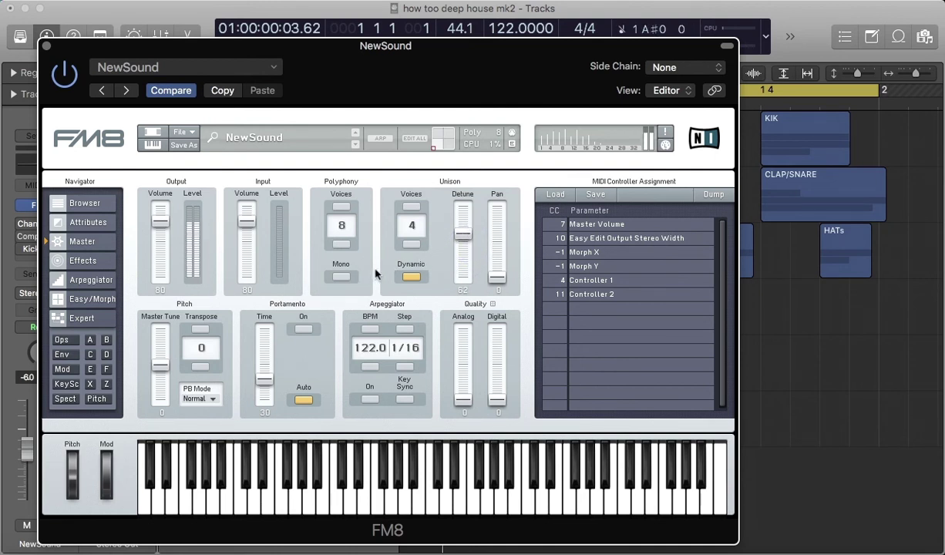
mouse_move(465, 235)
mouse_down()
mouse_move(463, 218)
mouse_move(468, 232)
mouse_up()
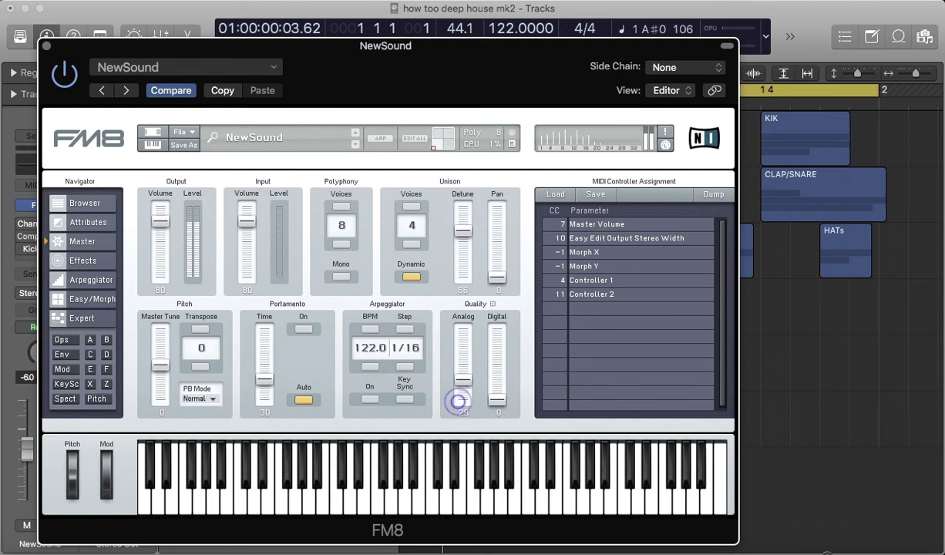
- Set FM8's analog and digital quality amounts both to 9
mouse_move(463, 400)
mouse_down()
mouse_move(463, 340)
mouse_move(462, 390)
mouse_up()
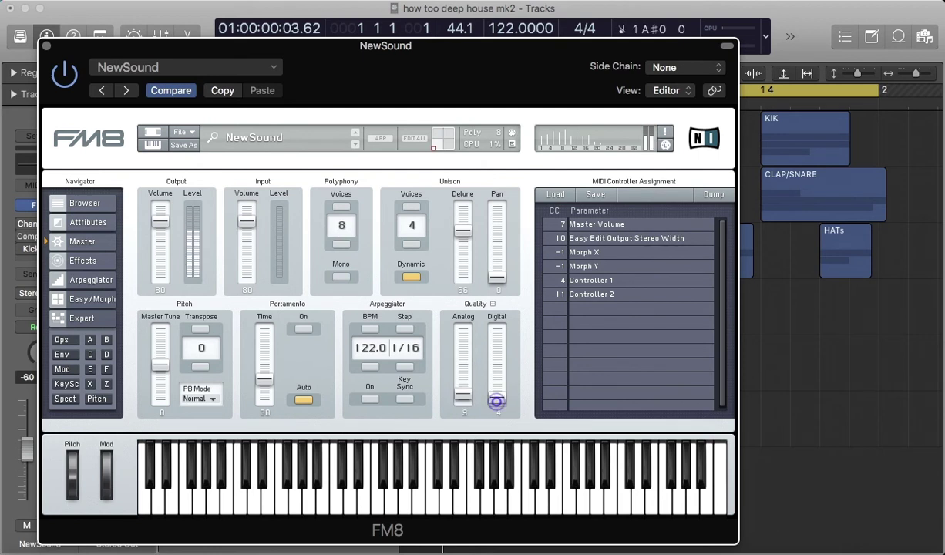
drag(497, 400, 497, 395)
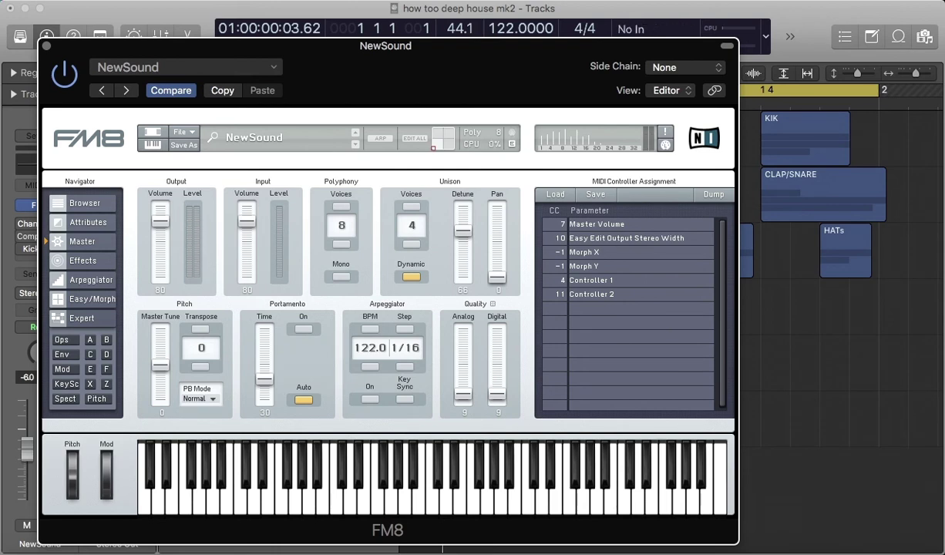
click(90, 279)
click(82, 259)
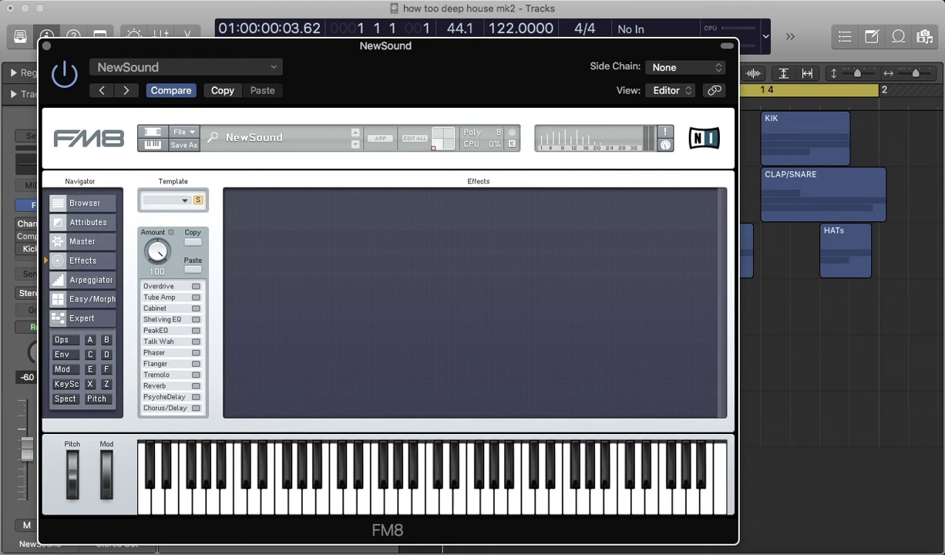
- Enable FM8's Shelving EQ, boosting the low shelf and moving the high shelf to the right
click(196, 319)
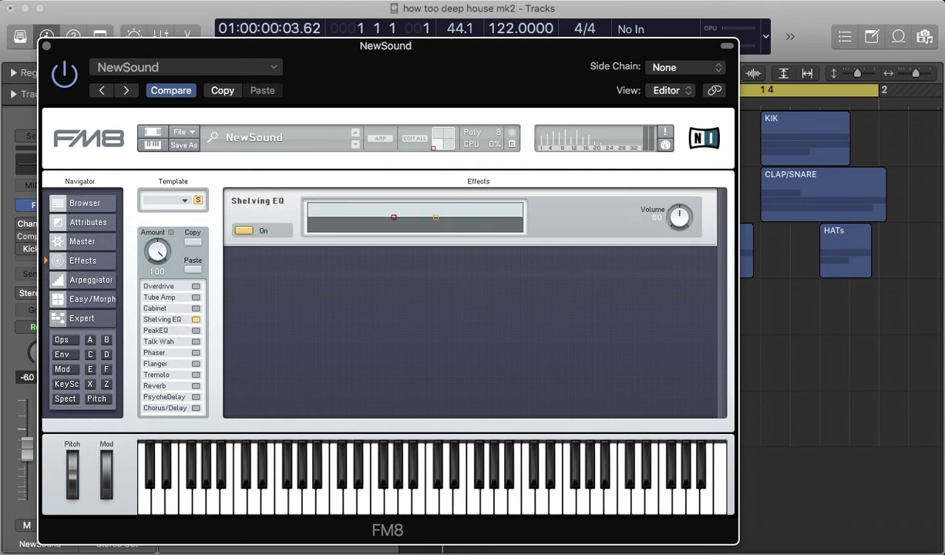
drag(394, 217, 377, 210)
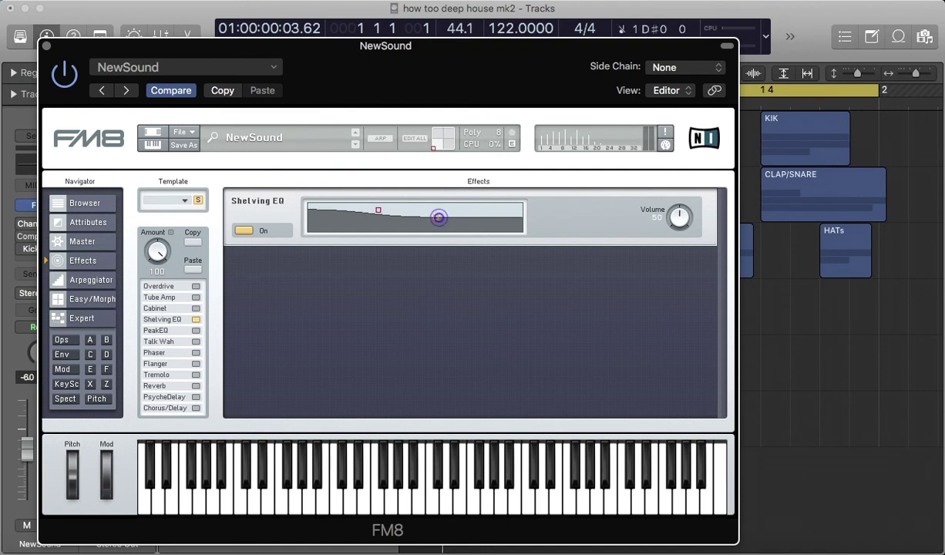
click(437, 219)
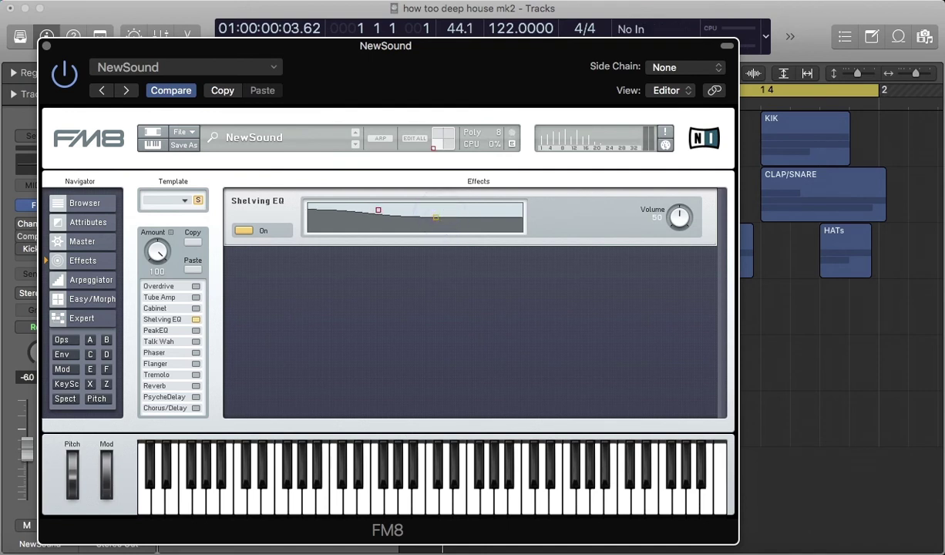
drag(436, 216, 480, 211)
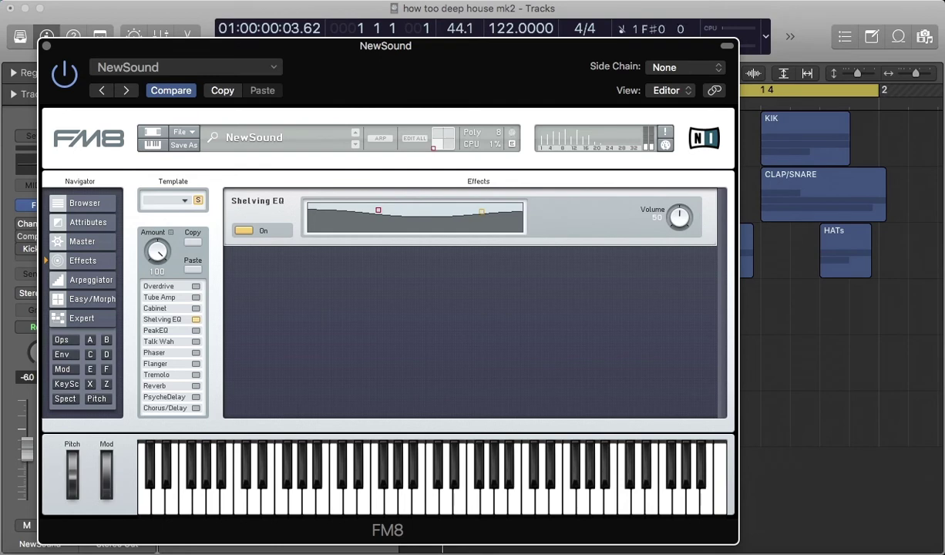
click(479, 211)
- Browse FM8's Master, Attributes, Effects, Arpeggiator and Easy/Morph pages
click(83, 240)
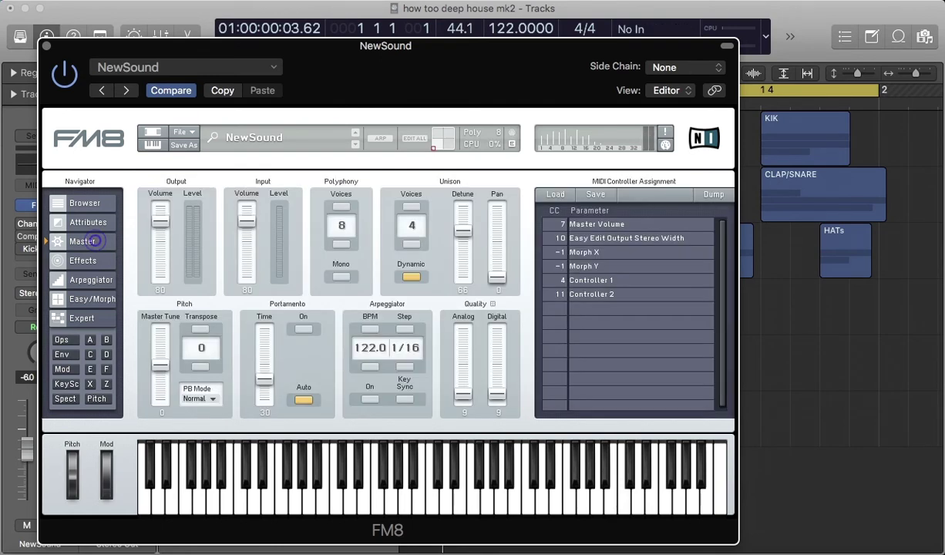
click(86, 222)
click(83, 241)
click(87, 223)
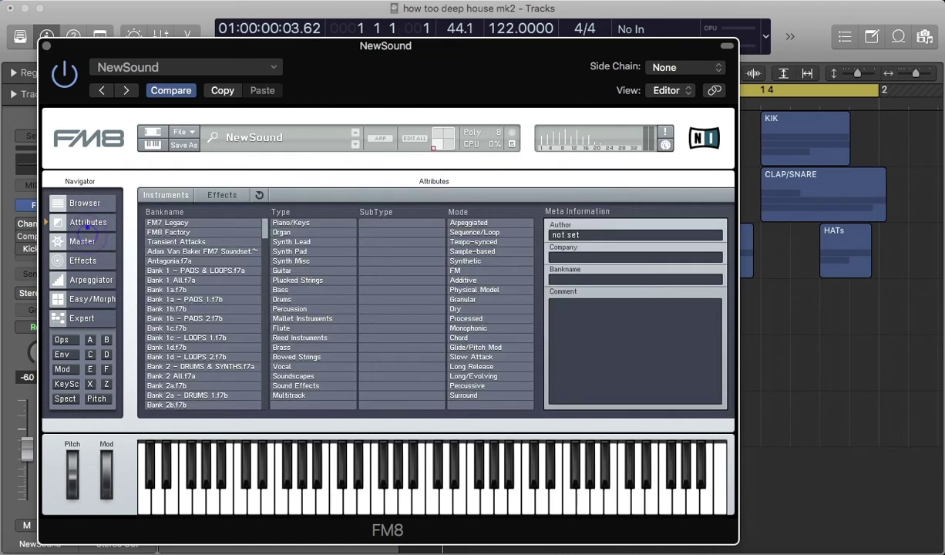
click(86, 260)
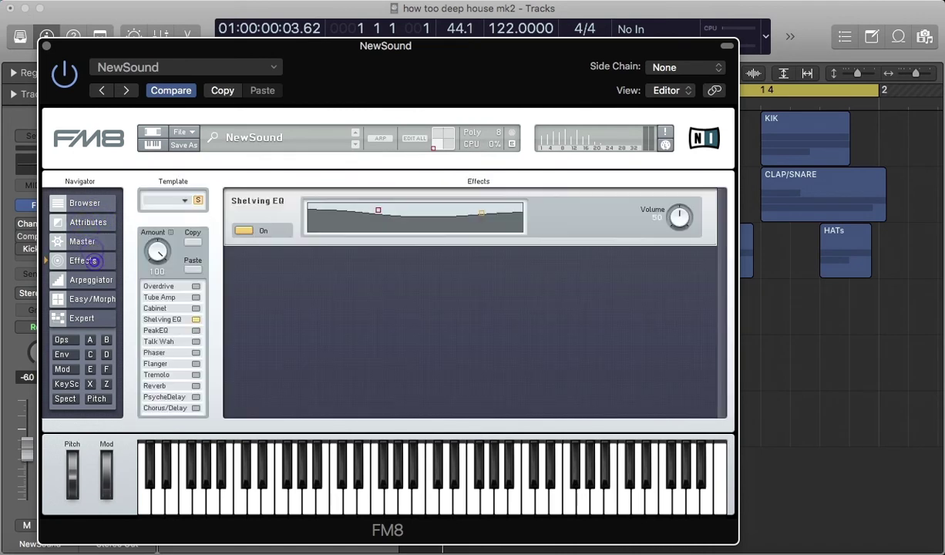
click(91, 278)
click(91, 299)
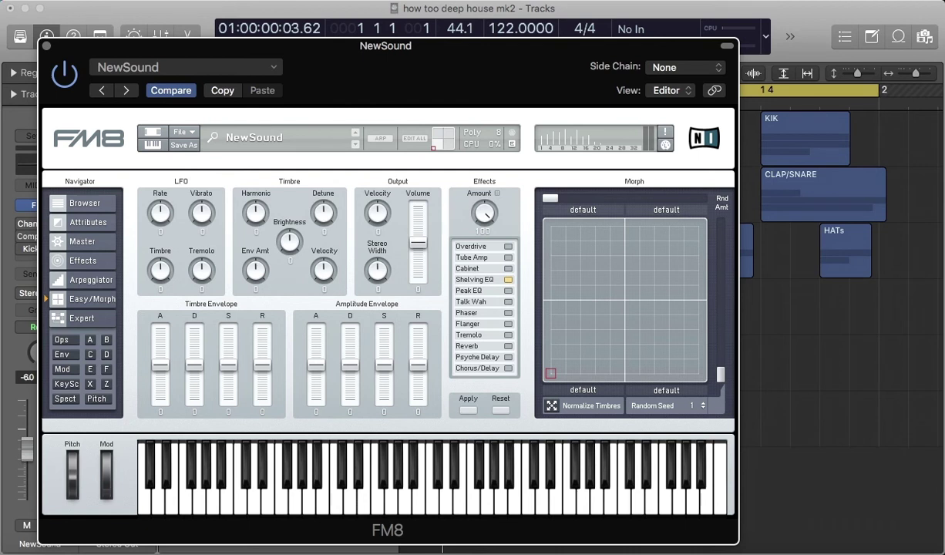
- In Expert view, reshape operator F's envelope to hold full level until about 0.49 s
click(91, 318)
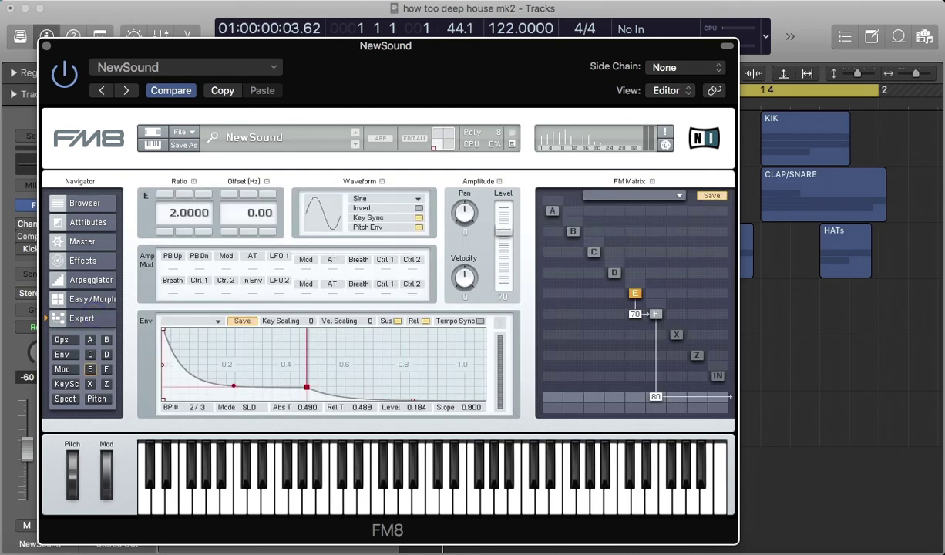
click(107, 369)
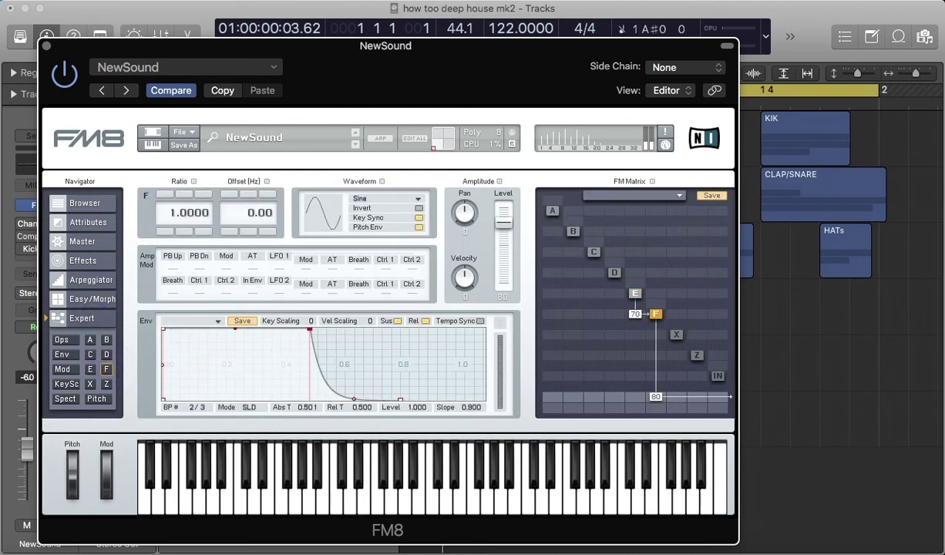
click(309, 330)
mouse_move(309, 330)
mouse_down()
mouse_move(296, 345)
mouse_move(307, 330)
mouse_up()
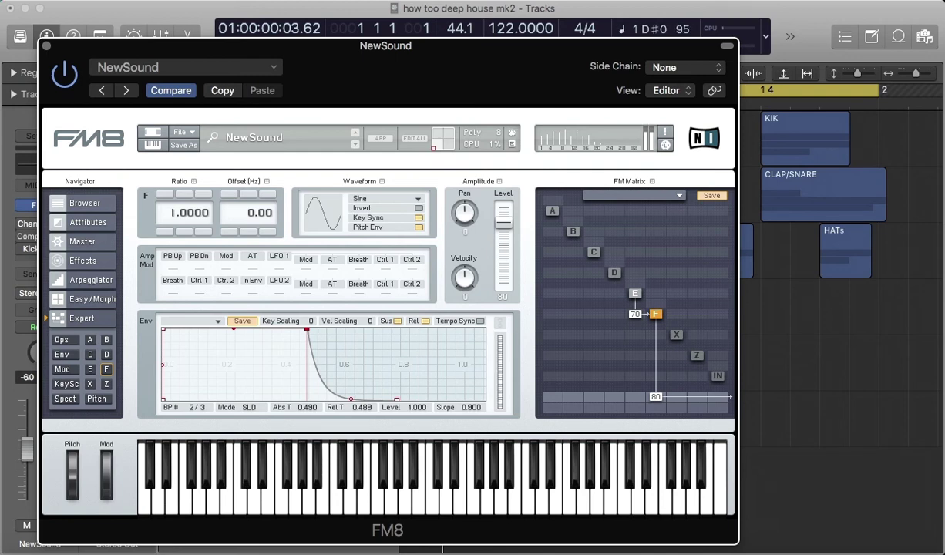
- On FM8's Master page, set Transpose to -12, Unison Detune to 30 and Analog Quality to 8
click(77, 241)
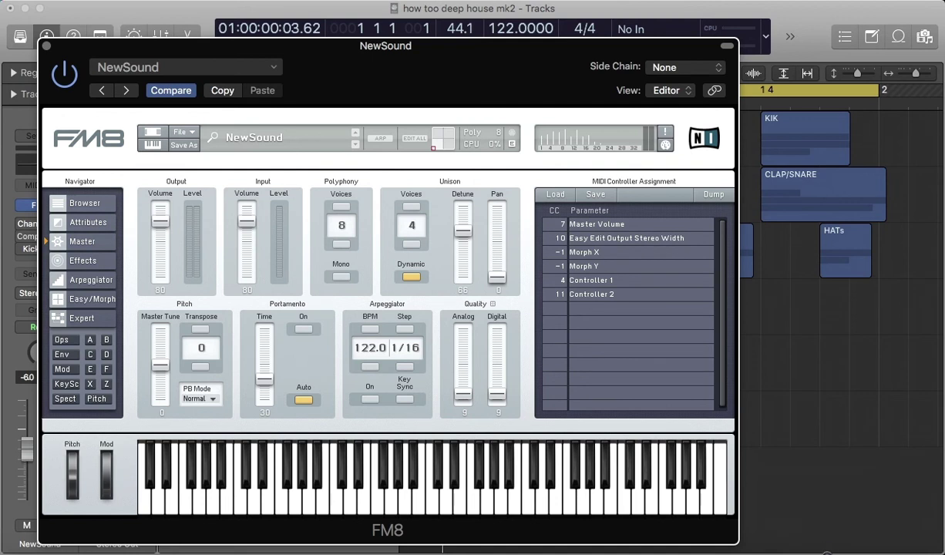
drag(200, 367, 200, 367)
click(199, 330)
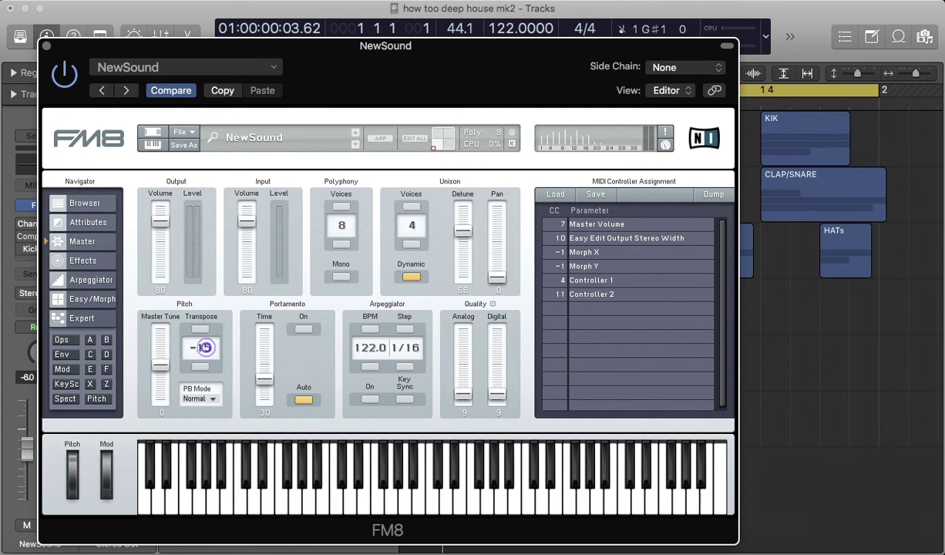
drag(204, 347, 206, 349)
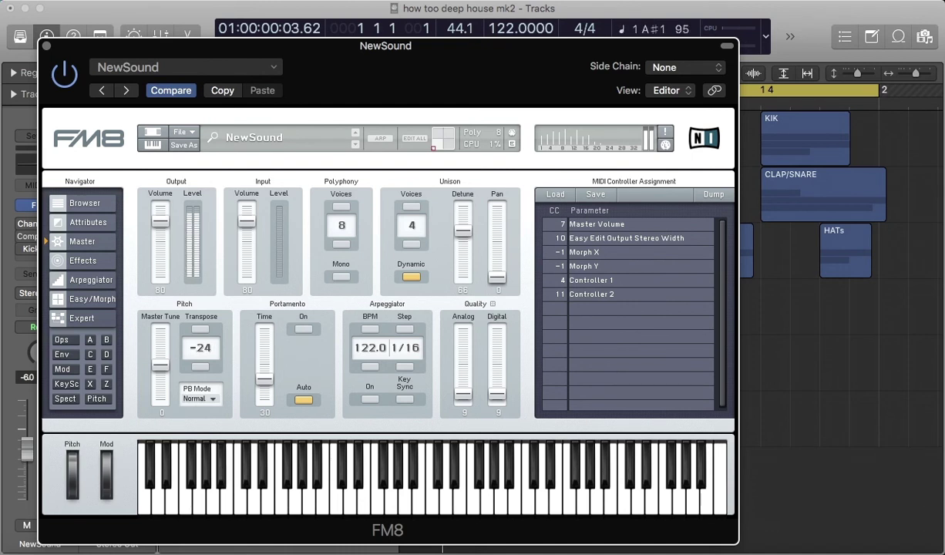
drag(200, 348, 201, 342)
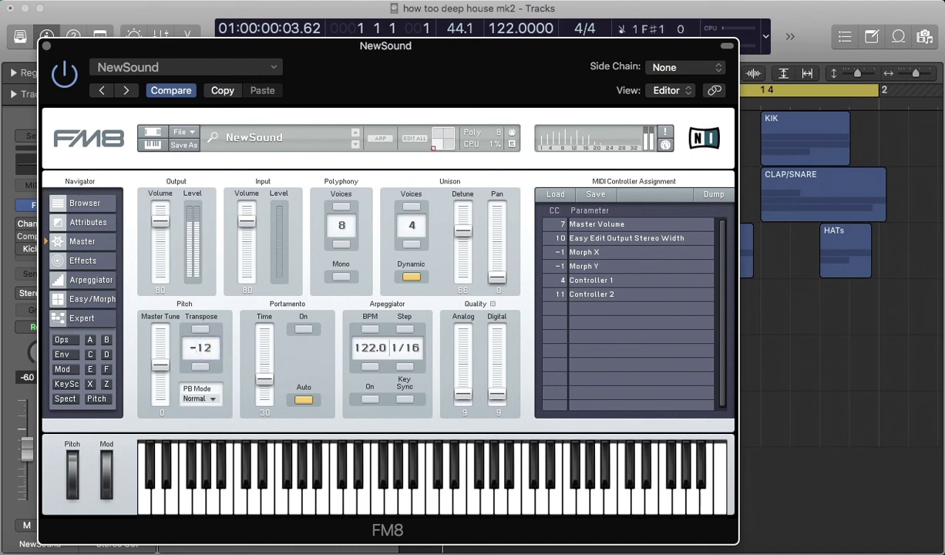
drag(460, 229, 463, 256)
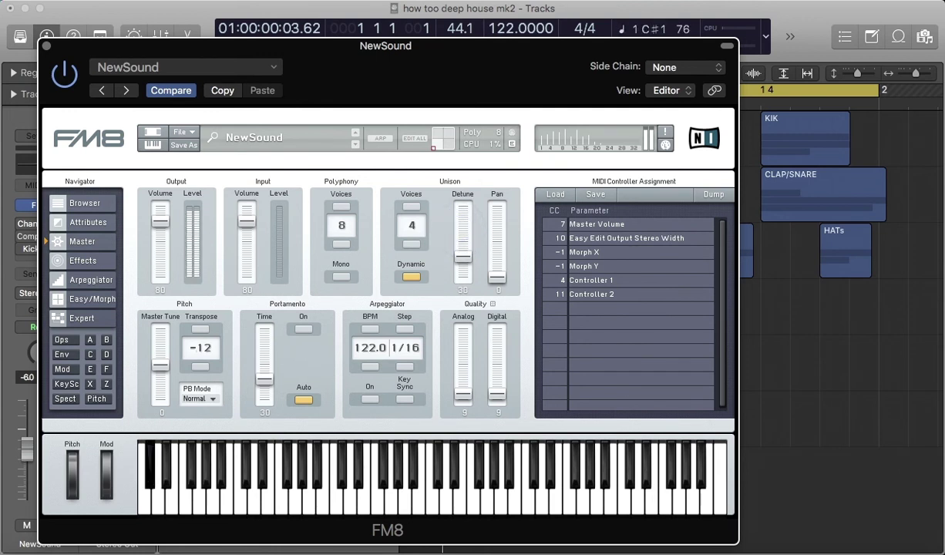
drag(463, 395, 464, 395)
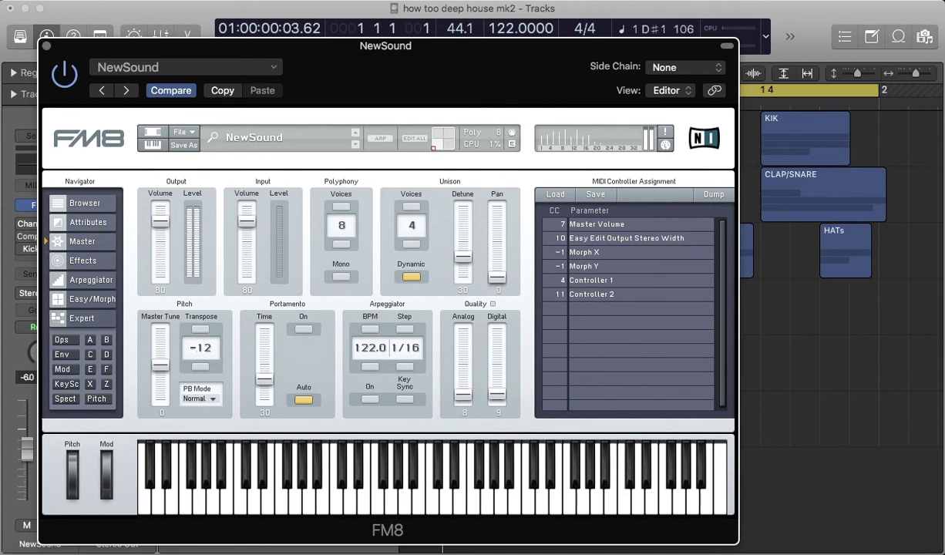
- Move operator F's final envelope point, trying Ratio 2 before returning it to 1
click(107, 370)
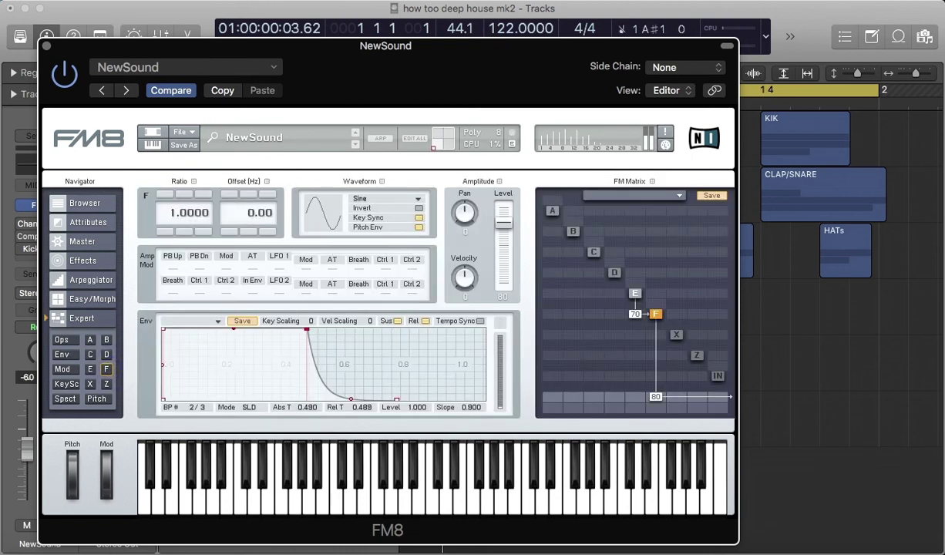
drag(397, 399, 354, 400)
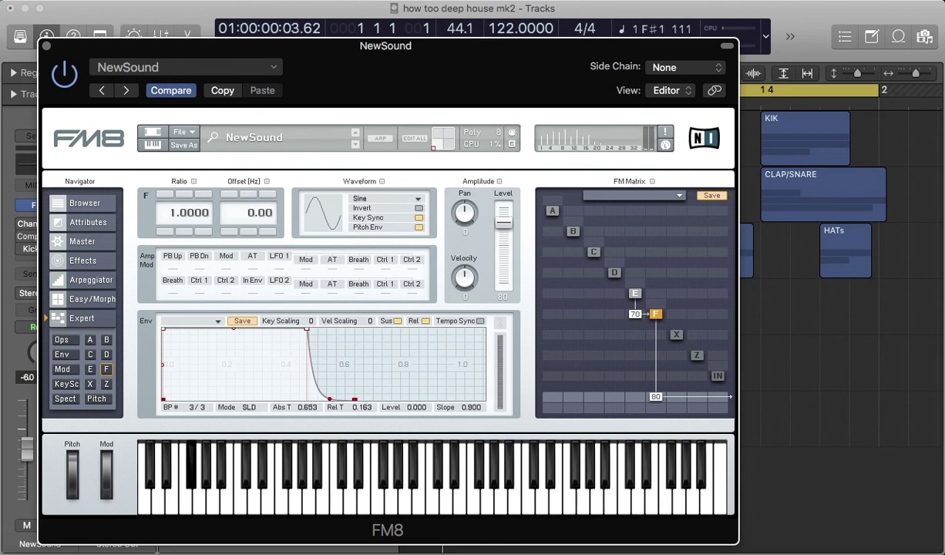
click(163, 193)
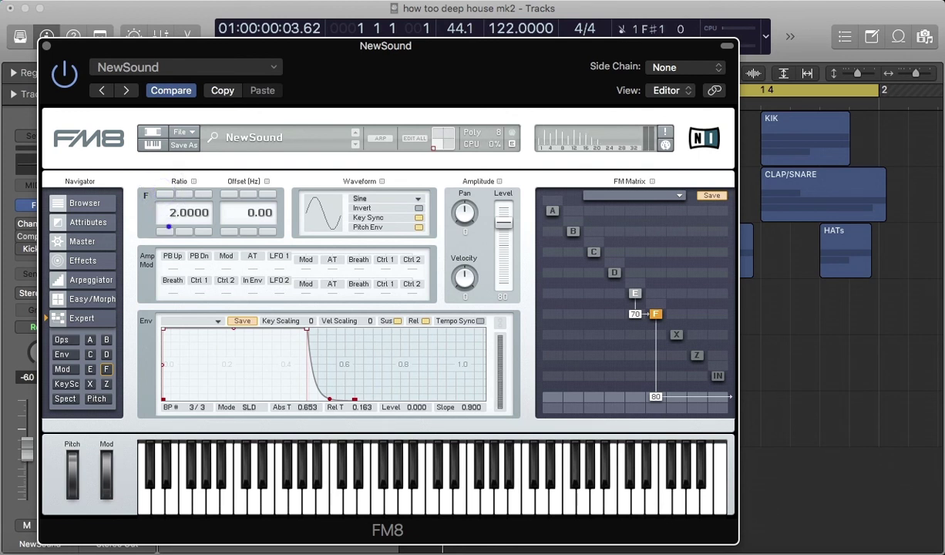
click(163, 231)
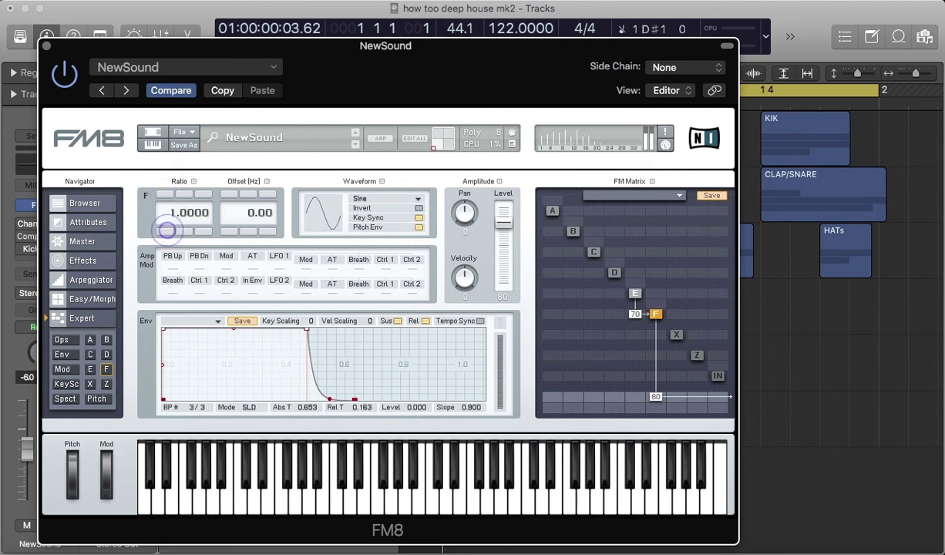
- Lower operator E's envelope sustain slightly, then compare the E and F envelopes
click(90, 369)
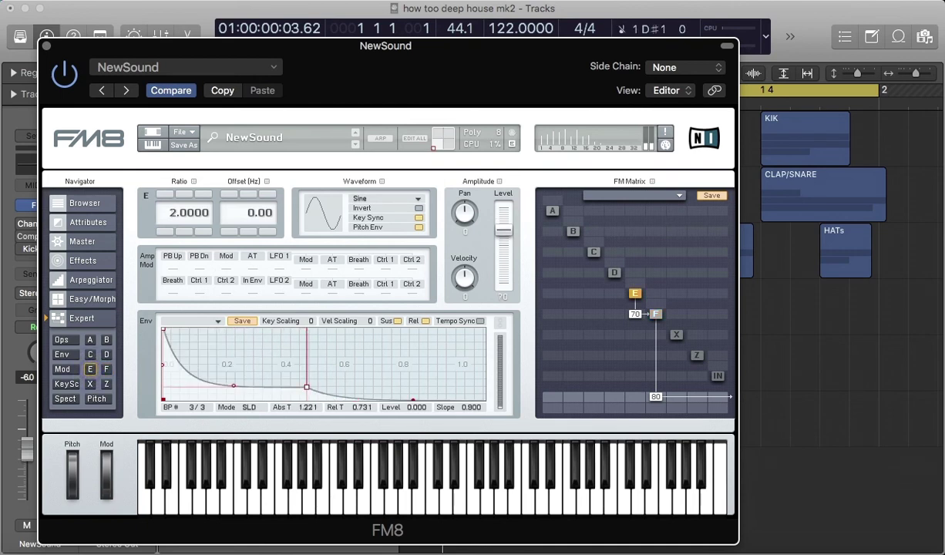
click(305, 383)
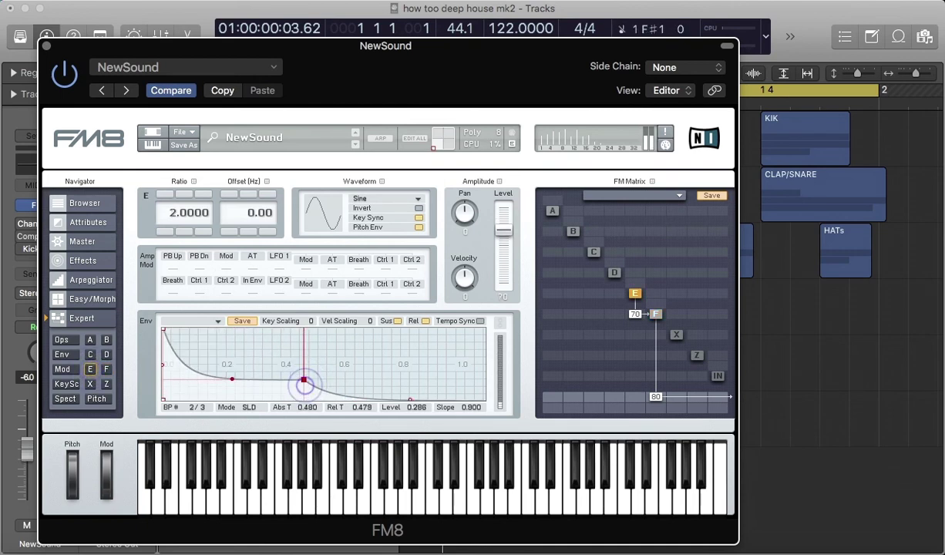
drag(304, 380, 298, 383)
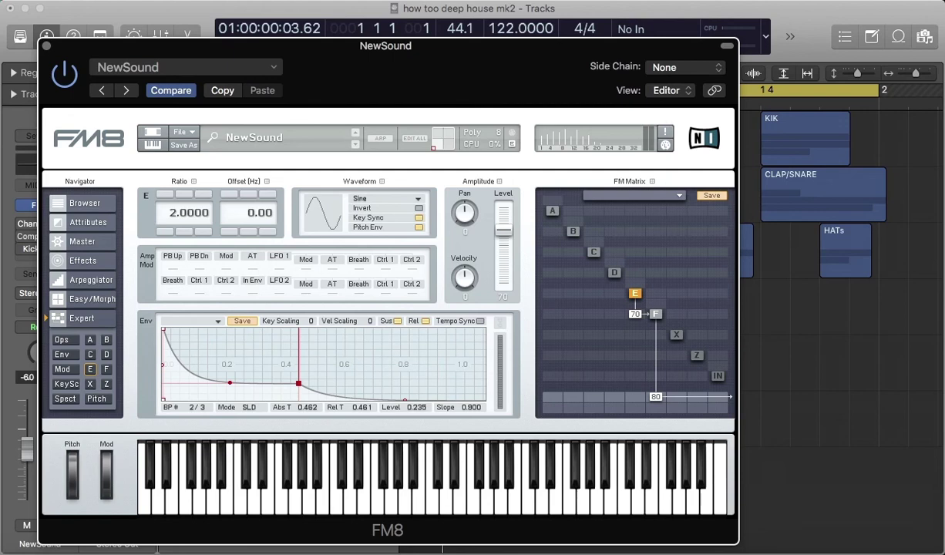
click(62, 354)
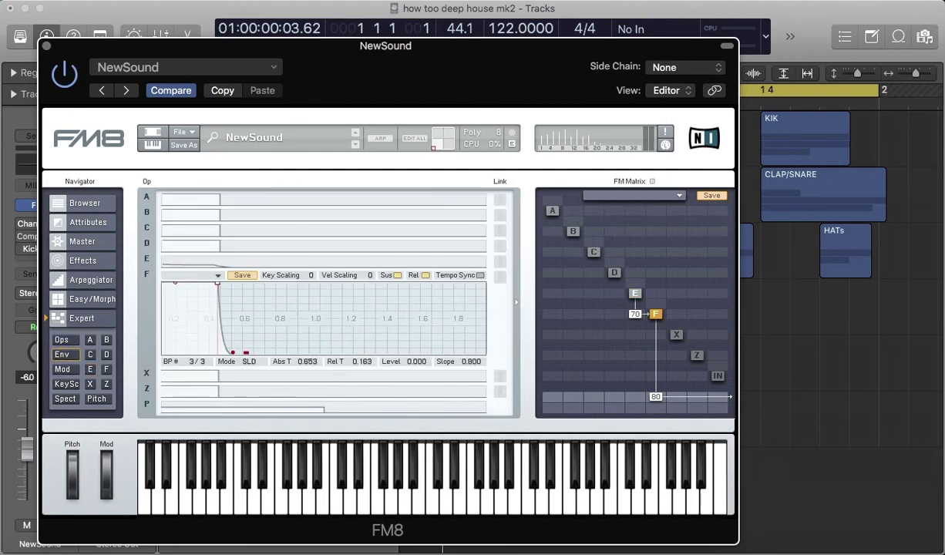
click(231, 260)
click(266, 357)
click(46, 45)
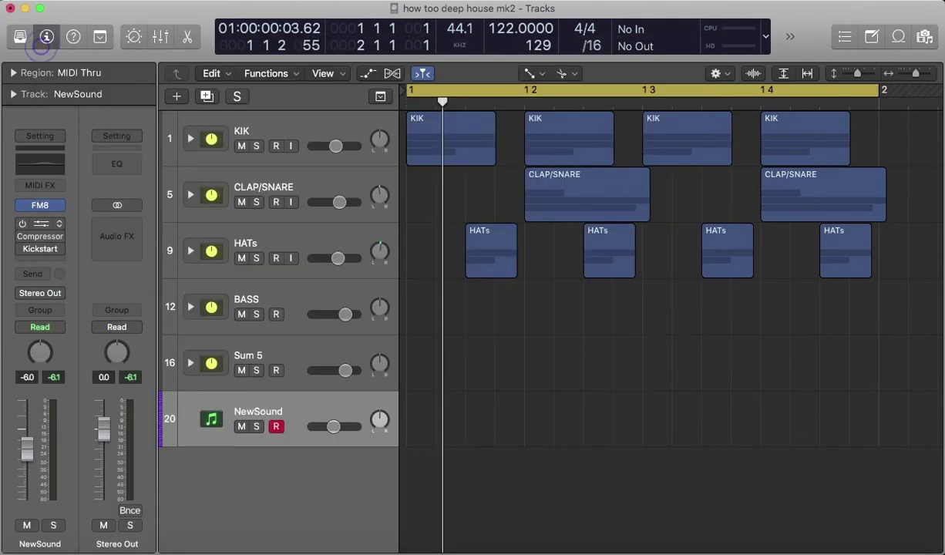
click(39, 224)
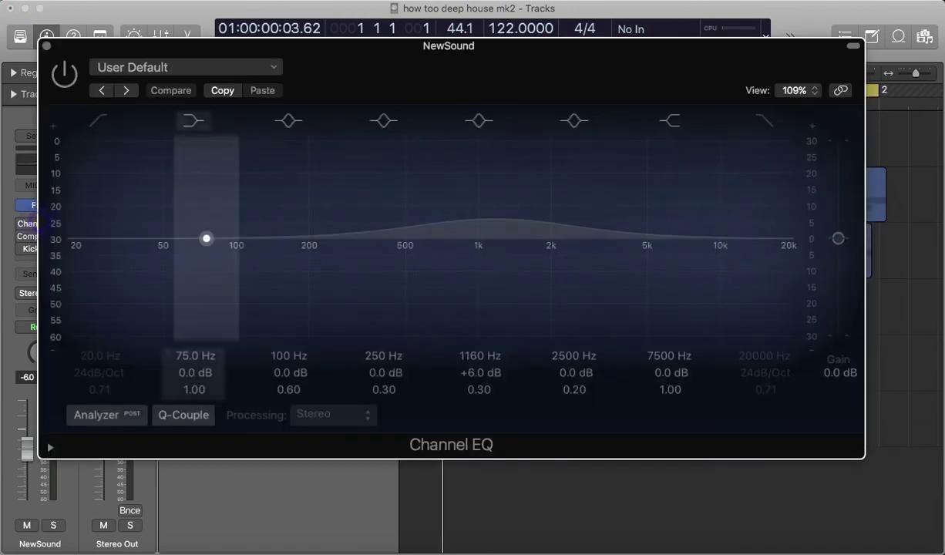
click(47, 46)
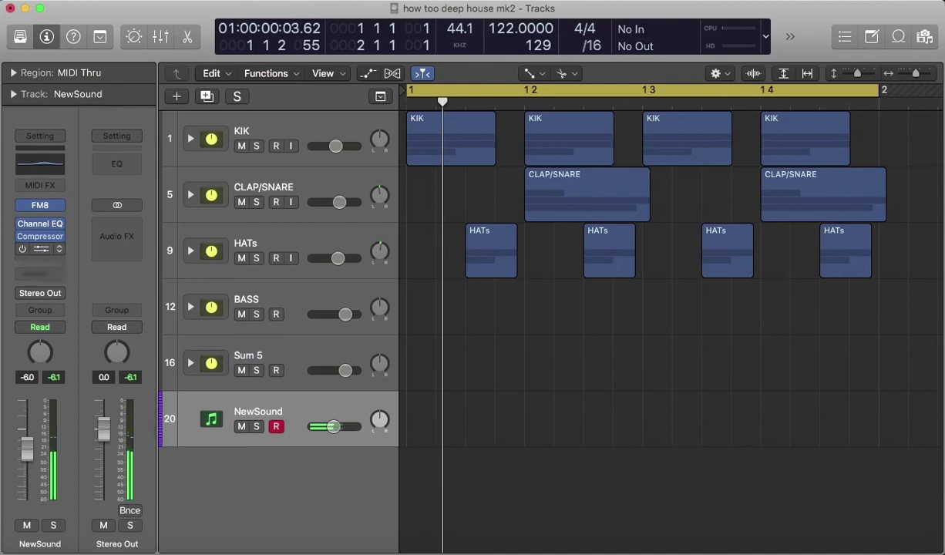
- Reposition Kickstart in NewSound's insert chain, then play and stop the cycle to audition
drag(40, 249, 43, 270)
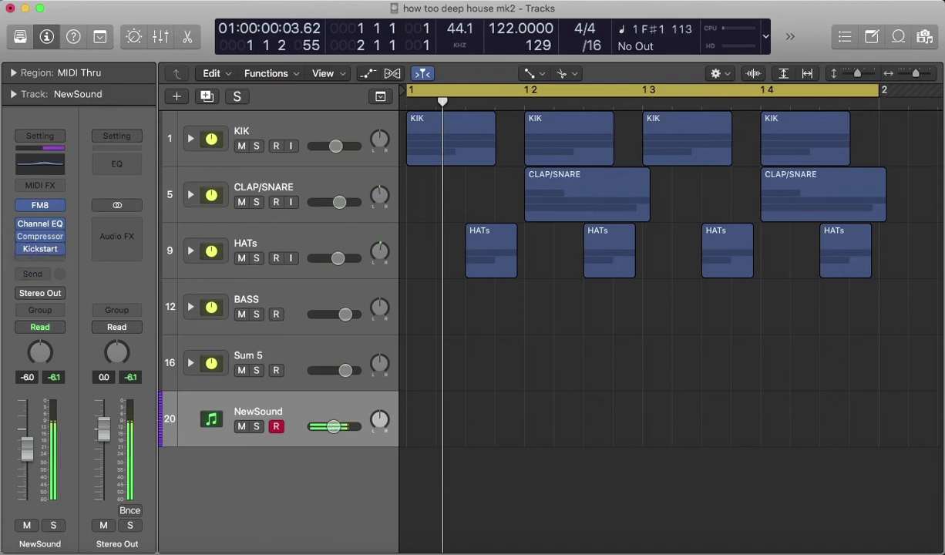
key(space)
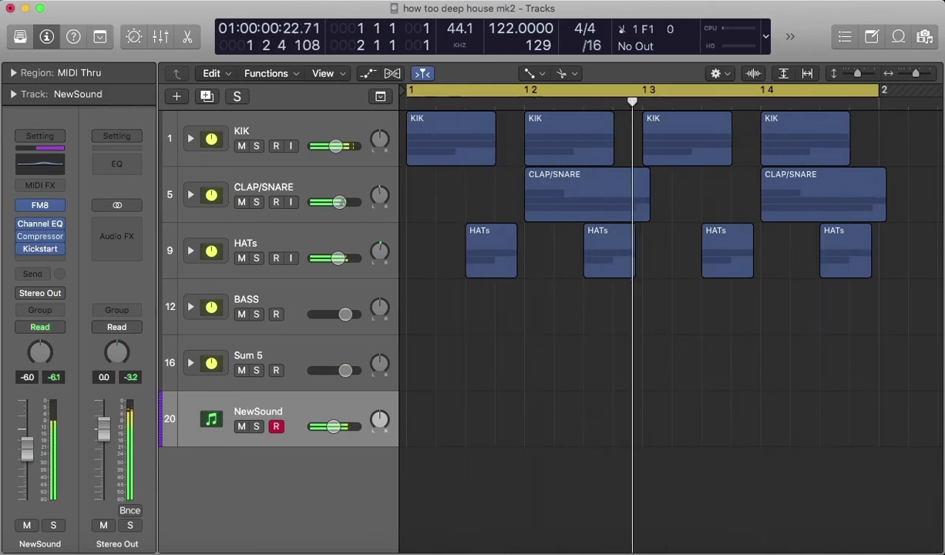
key(space)
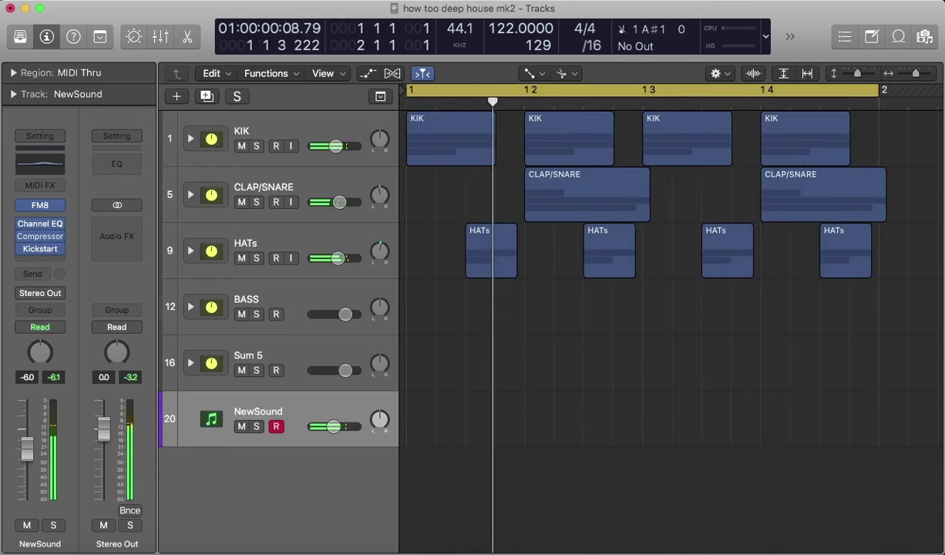